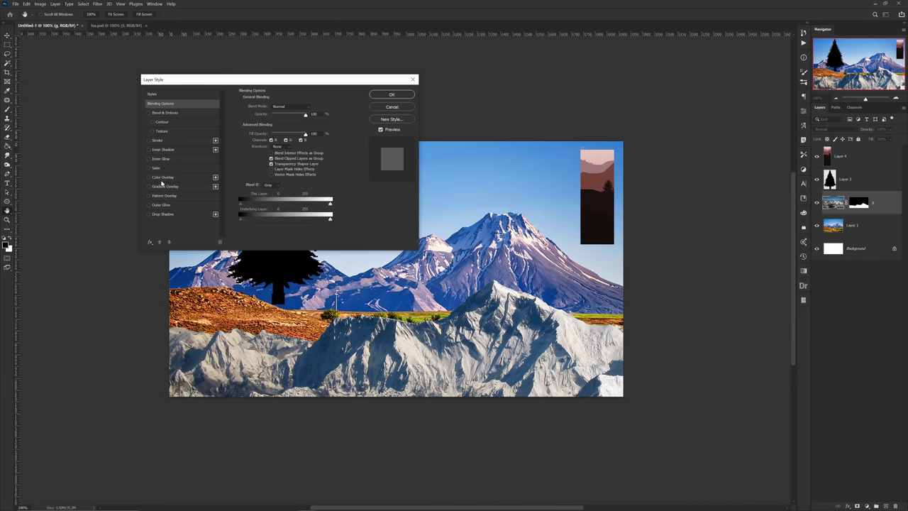
Apply a near-black Color Overlay to the masked rocky foreground mountain layer
{"action": "left_click", "coordinate": [163, 177]}
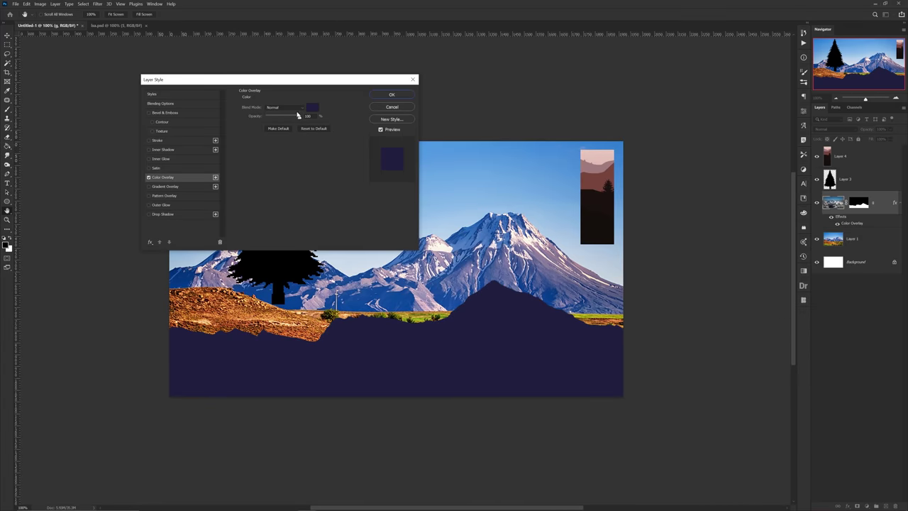
{"action": "left_click", "coordinate": [312, 106]}
{"action": "left_click", "coordinate": [392, 95]}
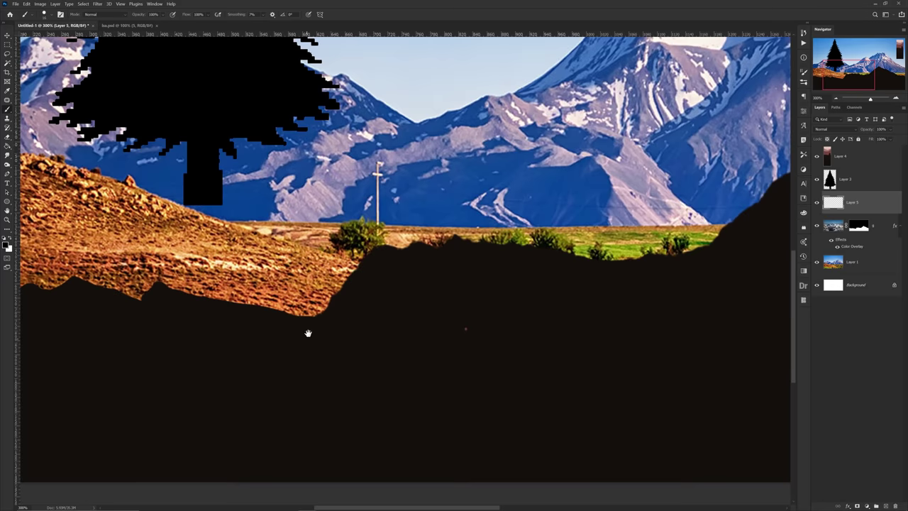
Smooth the jagged upper edge of the dark foreground silhouette by painting along it on a separate layer
{"action": "left_click_drag", "start_coordinate": [308, 333], "coordinate": [500, 335]}
{"action": "scroll", "coordinate": [427, 335], "scroll_direction": "down", "scroll_amount": 1}
{"action": "left_click_drag", "start_coordinate": [546, 289], "coordinate": [586, 268]}
{"action": "mouse_move", "coordinate": [573, 267]}
{"action": "left_mouse_down"}
{"action": "mouse_move", "coordinate": [301, 295]}
{"action": "mouse_move", "coordinate": [433, 292]}
{"action": "left_mouse_up"}
{"action": "left_click_drag", "start_coordinate": [547, 304], "coordinate": [255, 331]}
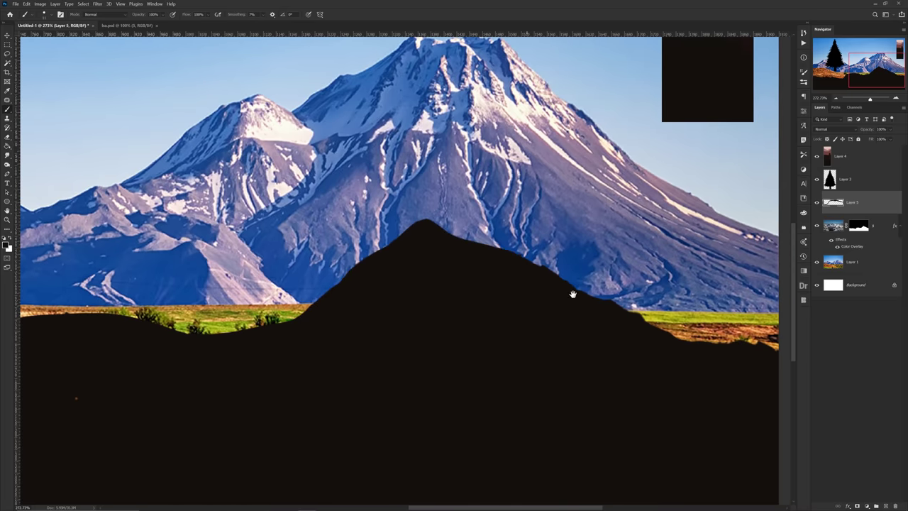
{"action": "left_click_drag", "start_coordinate": [572, 294], "coordinate": [309, 275]}
{"action": "left_click_drag", "start_coordinate": [112, 333], "coordinate": [409, 324]}
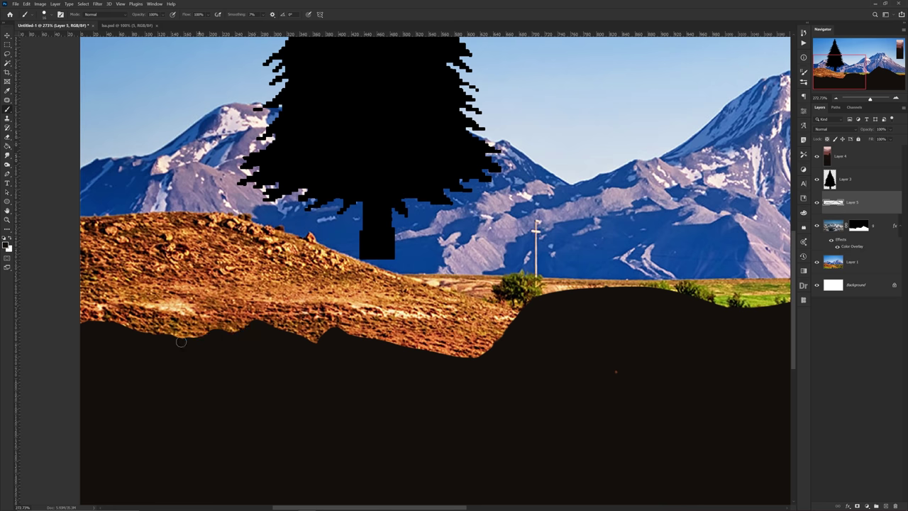
Merge the painted edge layer with the dark foreground mountain layer
{"action": "key", "text": "ctrl+1"}
{"action": "key", "text": "v"}
{"action": "left_click", "coordinate": [345, 328], "text": "ctrl"}
{"action": "left_click", "coordinate": [850, 204], "text": "shift"}
{"action": "key", "text": "ctrl+e"}
Scale the large tree down and place it on the dark foreground ridge
{"action": "left_click", "coordinate": [291, 229], "text": "ctrl"}
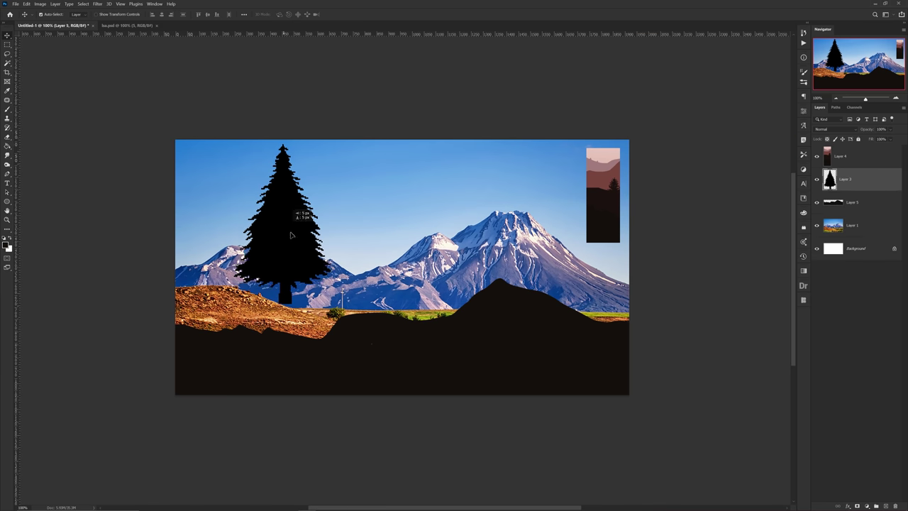
{"action": "key", "text": "ctrl+t"}
{"action": "left_click_drag", "start_coordinate": [329, 223], "coordinate": [266, 319]}
{"action": "key", "text": "Return"}
Apply a Color Overlay to the tree layer, matching the dark foreground silhouette
{"action": "scroll", "coordinate": [214, 323], "scroll_direction": "up", "scroll_amount": 2}
{"action": "double_click", "coordinate": [844, 185]}
{"action": "left_click", "coordinate": [198, 175]}
{"action": "left_click", "coordinate": [390, 93]}
Duplicate the small tree and spread the copies along the foreground ridge
{"action": "left_click_drag", "start_coordinate": [266, 319], "coordinate": [451, 337]}
{"action": "left_click_drag", "start_coordinate": [451, 338], "coordinate": [571, 354]}
{"action": "scroll", "coordinate": [312, 358], "scroll_direction": "down", "scroll_amount": 3}
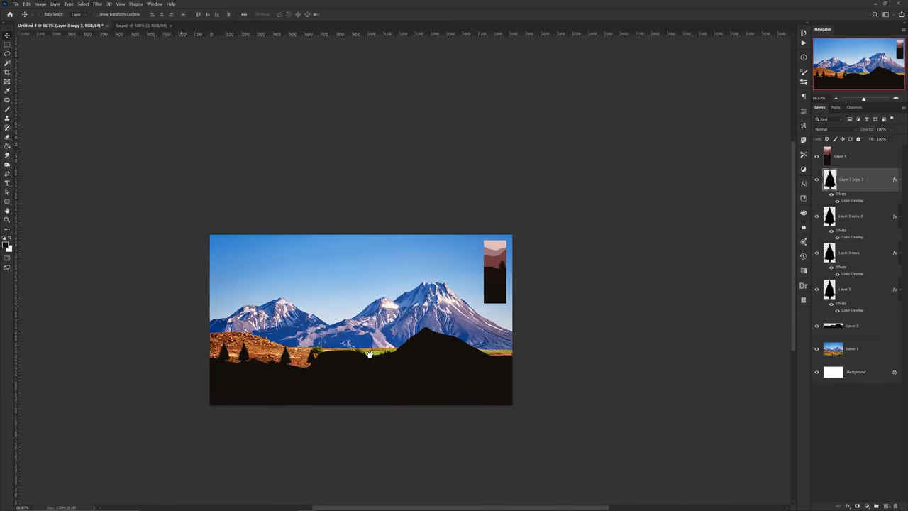
Place a tree copy farther along the ridge, duplicate it, and adjust its size with Free Transform
{"action": "scroll", "coordinate": [365, 356], "scroll_direction": "up", "scroll_amount": 1}
{"action": "left_click_drag", "start_coordinate": [249, 357], "coordinate": [505, 314]}
{"action": "key", "text": "ctrl+j"}
{"action": "key", "text": "ctrl+t"}
{"action": "key", "text": "Return"}
{"action": "key", "text": "ctrl+t"}
{"action": "key", "text": "Return"}
Position another tree copy on the foreground ridge and resize it with Free Transform
{"action": "left_click_drag", "start_coordinate": [449, 318], "coordinate": [305, 350]}
{"action": "scroll", "coordinate": [276, 347], "scroll_direction": "up", "scroll_amount": 3}
{"action": "scroll", "coordinate": [180, 326], "scroll_direction": "down", "scroll_amount": 2}
{"action": "left_click_drag", "start_coordinate": [171, 333], "coordinate": [147, 351]}
{"action": "key", "text": "ctrl+t"}
{"action": "left_click_drag", "start_coordinate": [150, 344], "coordinate": [437, 355]}
{"action": "key", "text": "Return"}
Move a tree copy to the far slope of the large dark hill and delete the surplus copy
{"action": "scroll", "coordinate": [496, 319], "scroll_direction": "down", "scroll_amount": 3}
{"action": "scroll", "coordinate": [440, 358], "scroll_direction": "up", "scroll_amount": 1}
{"action": "left_click_drag", "start_coordinate": [438, 354], "coordinate": [556, 332]}
{"action": "scroll", "coordinate": [502, 338], "scroll_direction": "up", "scroll_amount": 3}
{"action": "scroll", "coordinate": [558, 332], "scroll_direction": "down", "scroll_amount": 2}
{"action": "scroll", "coordinate": [563, 331], "scroll_direction": "down", "scroll_amount": 1}
{"action": "key", "text": "Delete"}
Seat the tree in the dip beside the large hill so its trunk meets the dark ground
{"action": "left_click", "coordinate": [426, 348], "text": "ctrl"}
{"action": "left_click_drag", "start_coordinate": [350, 371], "coordinate": [345, 376]}
{"action": "scroll", "coordinate": [345, 376], "scroll_direction": "up", "scroll_amount": 3}
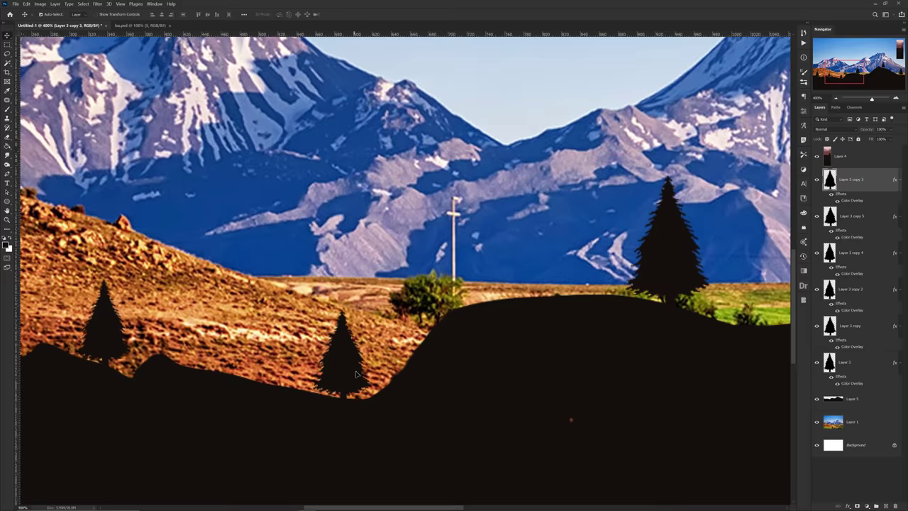
{"action": "scroll", "coordinate": [356, 367], "scroll_direction": "down", "scroll_amount": 3}
{"action": "left_click_drag", "start_coordinate": [499, 344], "coordinate": [436, 348]}
Group all tree layers with the dark foreground hill layer and check the group by toggling its visibility
{"action": "left_click", "coordinate": [857, 398], "text": "shift"}
{"action": "left_click_drag", "start_coordinate": [526, 384], "coordinate": [508, 409]}
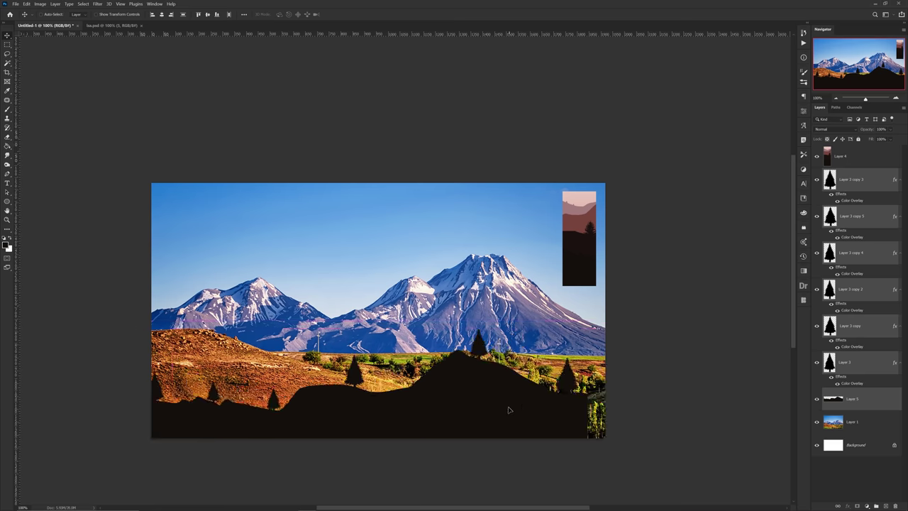
{"action": "key", "text": "ctrl+z"}
{"action": "key", "text": "ctrl+g"}
{"action": "left_click", "coordinate": [817, 172]}
{"action": "left_click", "coordinate": [817, 172]}
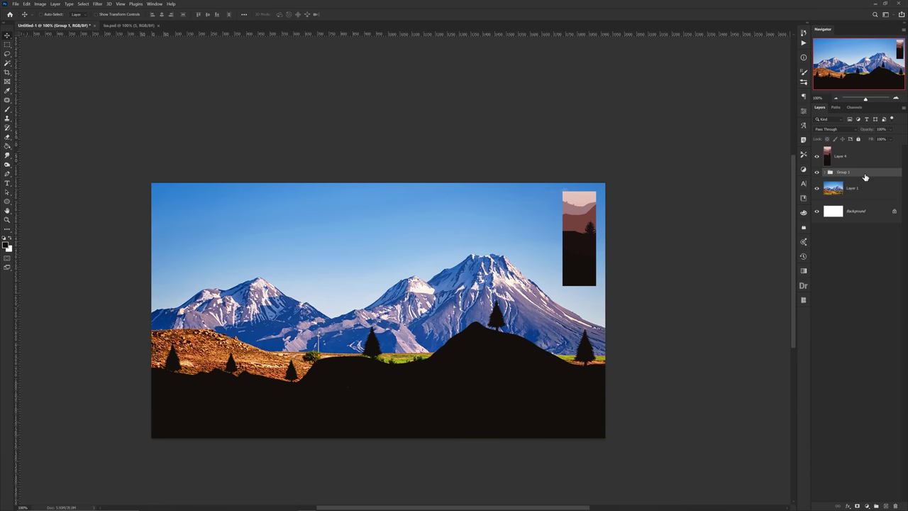
{"action": "left_click", "coordinate": [817, 172]}
{"action": "left_click", "coordinate": [817, 172]}
Paint a dark brown second ridge across the scene on a new layer directly above the landscape photo
{"action": "left_click", "coordinate": [854, 188]}
{"action": "left_click", "coordinate": [885, 505]}
{"action": "key", "text": "b"}
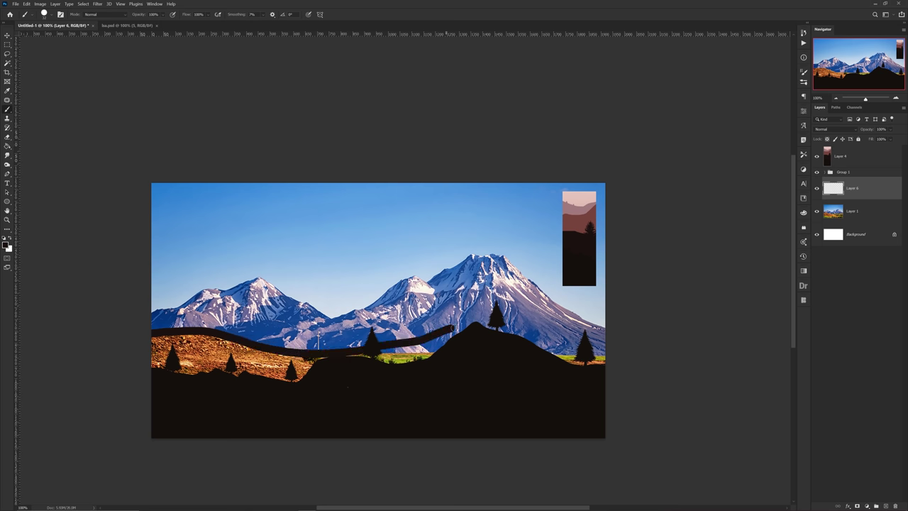
{"action": "mouse_move", "coordinate": [453, 329]}
{"action": "left_mouse_down"}
{"action": "mouse_move", "coordinate": [588, 375]}
{"action": "mouse_move", "coordinate": [464, 359]}
{"action": "mouse_move", "coordinate": [260, 375]}
{"action": "mouse_move", "coordinate": [162, 354]}
{"action": "left_mouse_up"}
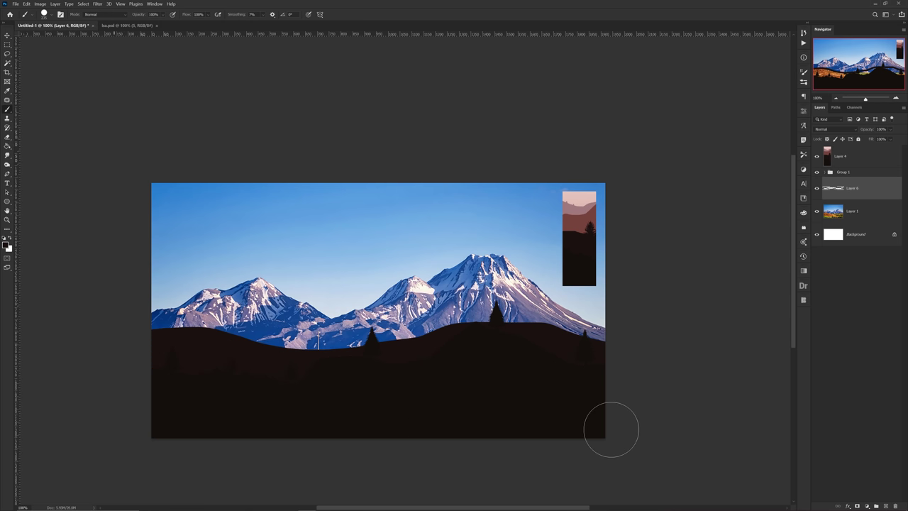
Paint the distant mountain range in reddish brown on a new layer beneath the dark ridge
{"action": "left_click", "coordinate": [885, 505], "text": "ctrl"}
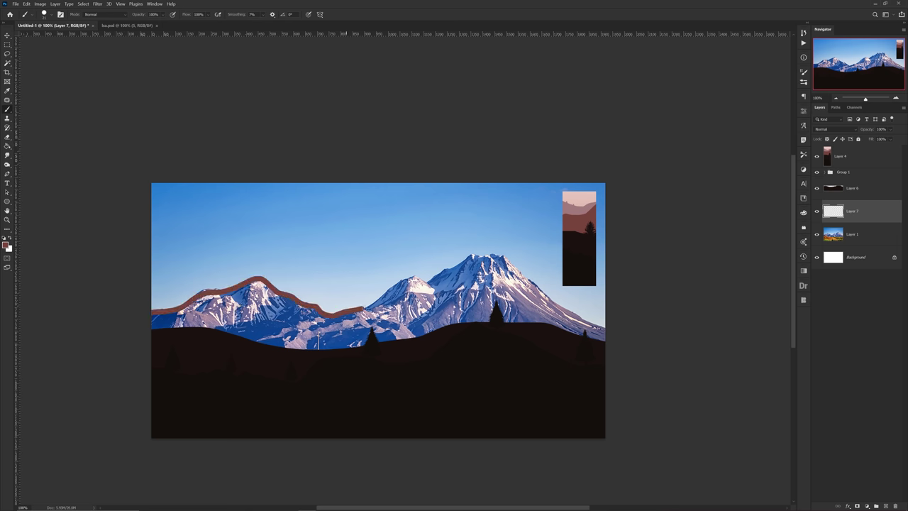
{"action": "mouse_move", "coordinate": [547, 390]}
{"action": "left_mouse_down"}
{"action": "mouse_move", "coordinate": [172, 375]}
{"action": "mouse_move", "coordinate": [193, 340]}
{"action": "mouse_move", "coordinate": [259, 314]}
{"action": "mouse_move", "coordinate": [304, 341]}
{"action": "mouse_move", "coordinate": [397, 317]}
{"action": "mouse_move", "coordinate": [578, 331]}
{"action": "mouse_move", "coordinate": [511, 314]}
{"action": "mouse_move", "coordinate": [499, 300]}
{"action": "mouse_move", "coordinate": [586, 413]}
{"action": "left_mouse_up"}
{"action": "key", "text": "v"}
{"action": "left_click", "coordinate": [474, 405]}
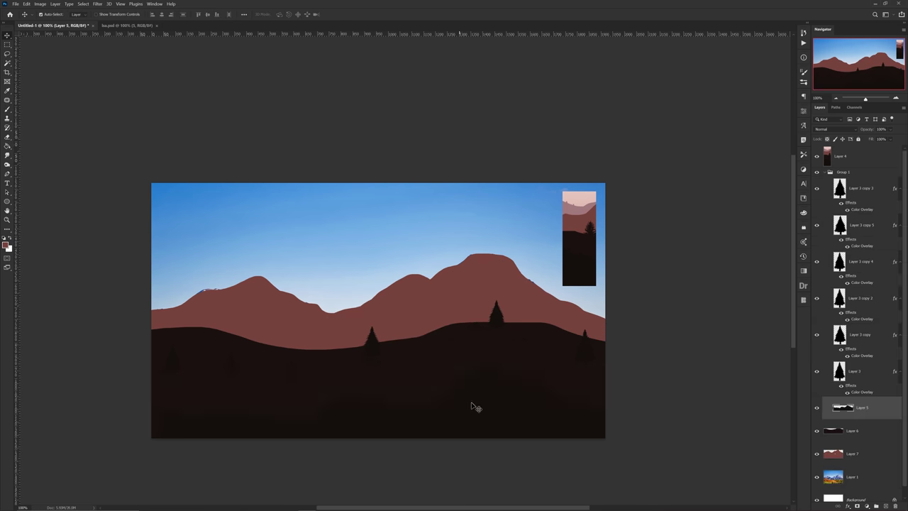
{"action": "left_click", "coordinate": [824, 172]}
Hide the landscape photo and add a pale pink sky layer beneath the mountains, sampling the colour from the reference strip
{"action": "left_click", "coordinate": [851, 210]}
{"action": "left_click_drag", "start_coordinate": [436, 263], "coordinate": [366, 203]}
{"action": "key", "text": "b"}
{"action": "left_click", "coordinate": [578, 197], "text": "alt"}
{"action": "left_click", "coordinate": [817, 234]}
{"action": "left_click", "coordinate": [884, 506]}
Touch up the edge of the reddish-brown mountain layer with its own sampled colour
{"action": "left_click", "coordinate": [271, 300], "text": "ctrl"}
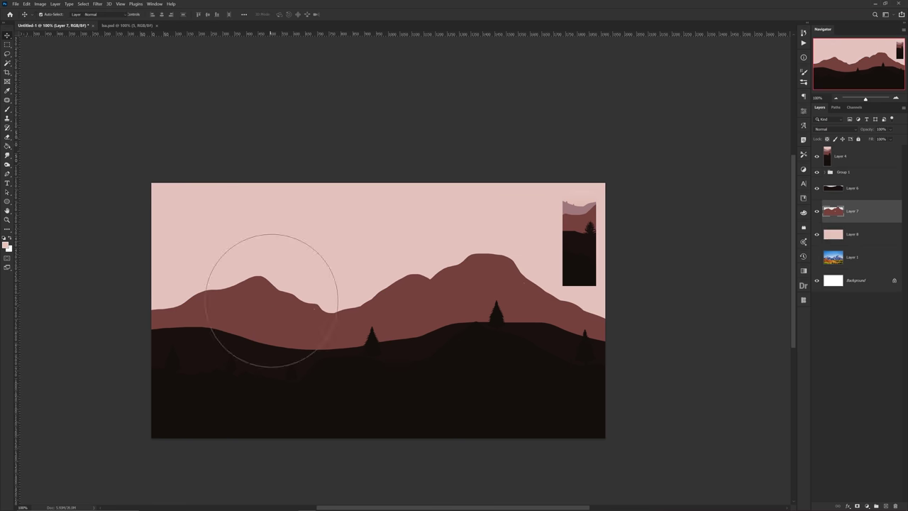
{"action": "scroll", "coordinate": [317, 316], "scroll_direction": "up", "scroll_amount": 3}
{"action": "left_click", "coordinate": [316, 316], "text": "alt"}
{"action": "scroll", "coordinate": [320, 310], "scroll_direction": "down", "scroll_amount": 3}
{"action": "scroll", "coordinate": [631, 303], "scroll_direction": "up", "scroll_amount": 3}
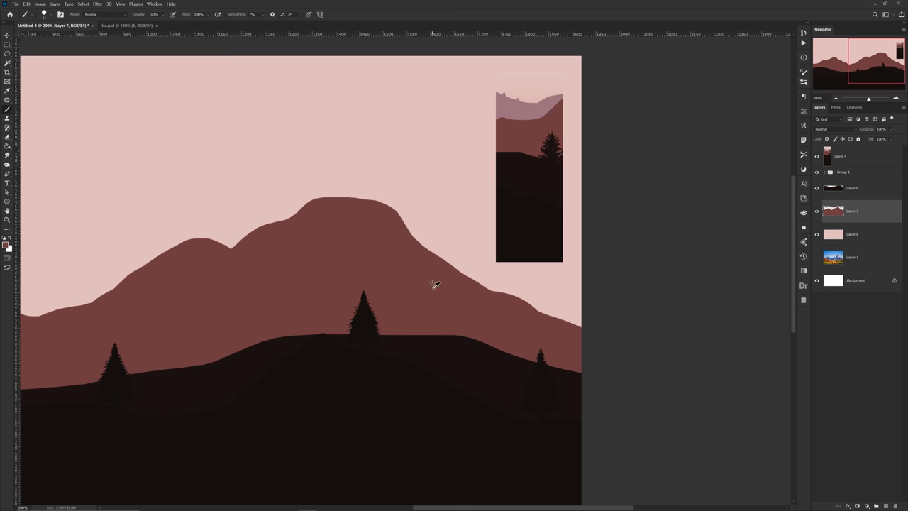
{"action": "scroll", "coordinate": [432, 286], "scroll_direction": "down", "scroll_amount": 3}
Duplicate the foreground group, merge the duplicate into one layer, hide the original group and place it above the merged copy
{"action": "key", "text": "v"}
{"action": "left_click", "coordinate": [447, 369], "text": "ctrl"}
{"action": "left_click", "coordinate": [824, 173]}
{"action": "key", "text": "ctrl+j"}
{"action": "key", "text": "ctrl+e"}
{"action": "left_click", "coordinate": [816, 195]}
{"action": "left_click_drag", "start_coordinate": [830, 197], "coordinate": [830, 170]}
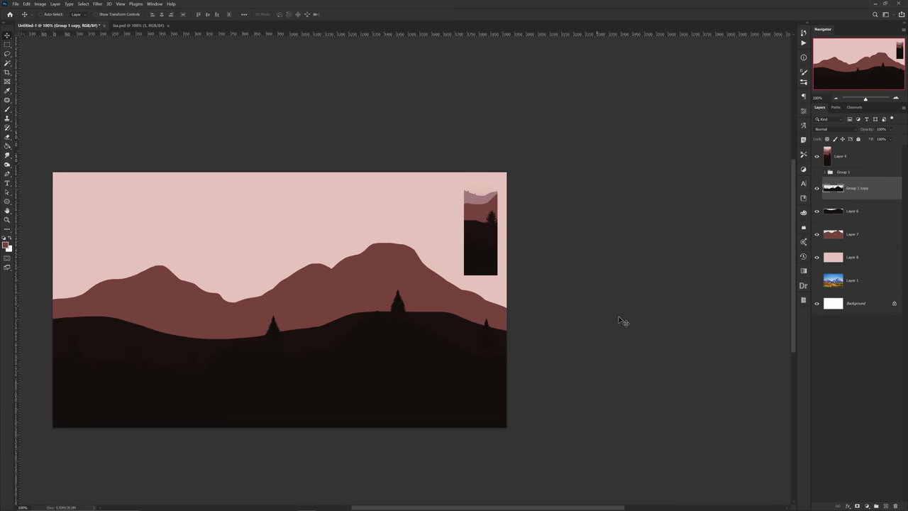
Move the reddish-brown mountains and the dark ridge behind the trees higher in the scene
{"action": "mouse_move", "coordinate": [443, 327]}
{"action": "left_mouse_down"}
{"action": "mouse_move", "coordinate": [440, 306]}
{"action": "mouse_move", "coordinate": [390, 263]}
{"action": "left_mouse_up"}
{"action": "key", "text": "b"}
{"action": "right_click", "coordinate": [354, 266], "text": "alt"}
{"action": "mouse_move", "coordinate": [322, 300]}
{"action": "left_mouse_down"}
{"action": "mouse_move", "coordinate": [342, 310]}
{"action": "mouse_move", "coordinate": [322, 265]}
{"action": "mouse_move", "coordinate": [323, 281]}
{"action": "left_mouse_up"}
{"action": "key", "text": "v"}
{"action": "key", "text": "b"}
{"action": "right_click", "coordinate": [321, 361], "text": "alt"}
{"action": "left_click_drag", "start_coordinate": [321, 363], "coordinate": [393, 355]}
Reshape the dark ridge layer with Free Transform, pulling it upward behind the foreground
{"action": "key", "text": "v"}
{"action": "left_click", "coordinate": [329, 309], "text": "ctrl"}
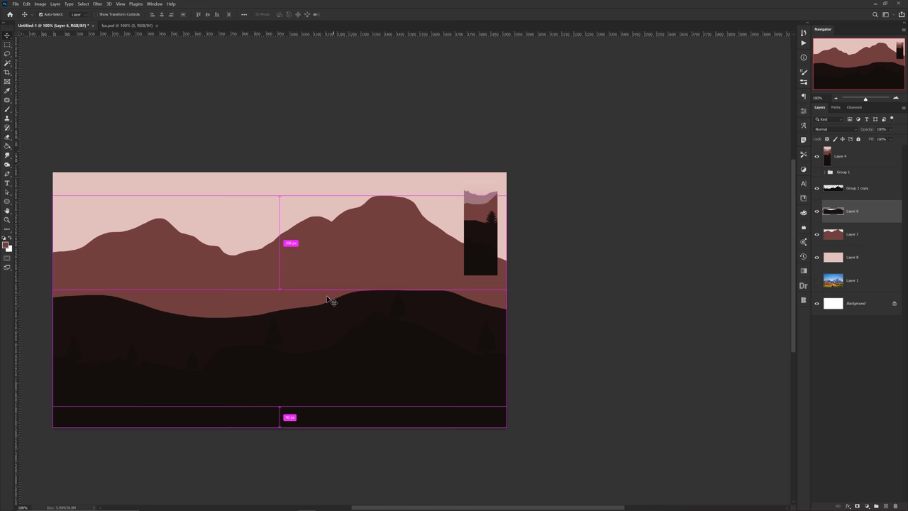
{"action": "key", "text": "ctrl+t"}
{"action": "right_click", "coordinate": [319, 313]}
{"action": "left_click", "coordinate": [333, 363]}
{"action": "left_click_drag", "start_coordinate": [337, 357], "coordinate": [341, 318]}
{"action": "key", "text": "Return"}
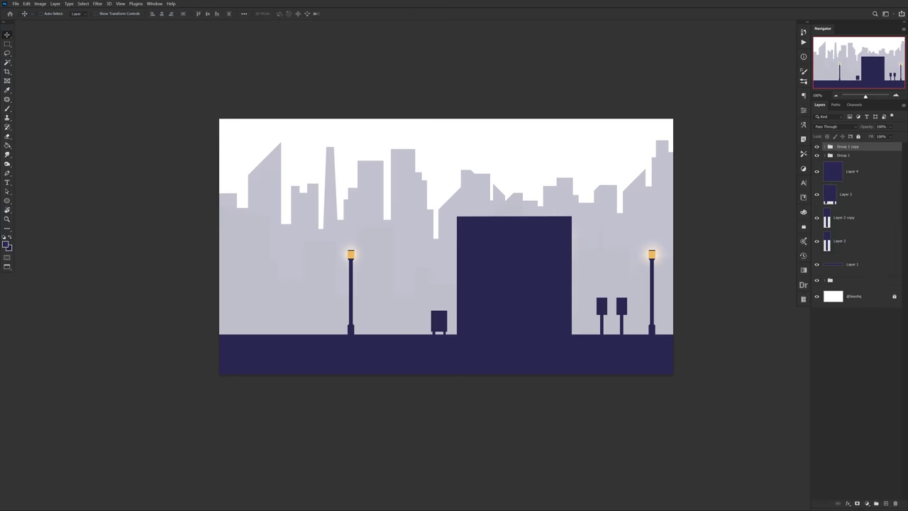
Group the ground, building, sign and street lamp layers of the cityscape
{"action": "left_click", "coordinate": [818, 147], "text": "shift"}
{"action": "key", "text": "ctrl+g"}
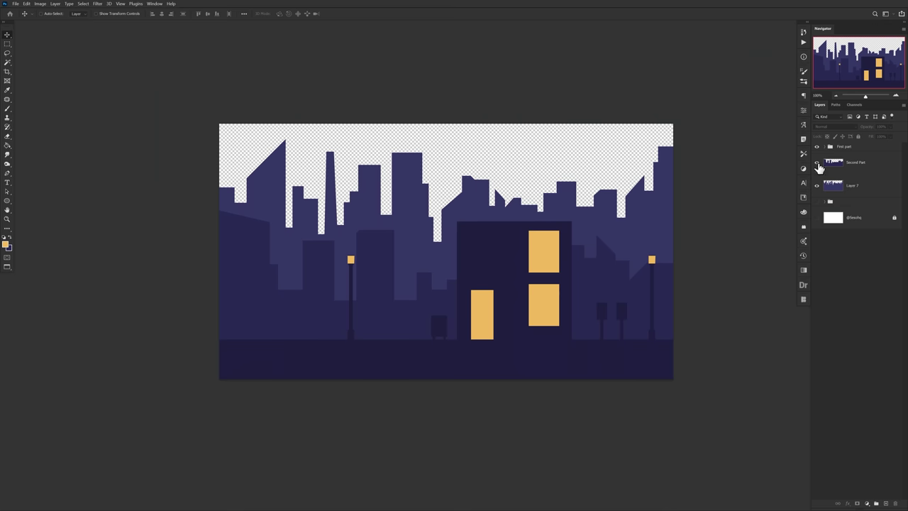
Hide the Second Part and Layer 7 layers and save the First part for the web as a PNG-24
{"action": "left_click", "coordinate": [817, 164]}
{"action": "left_click", "coordinate": [816, 185]}
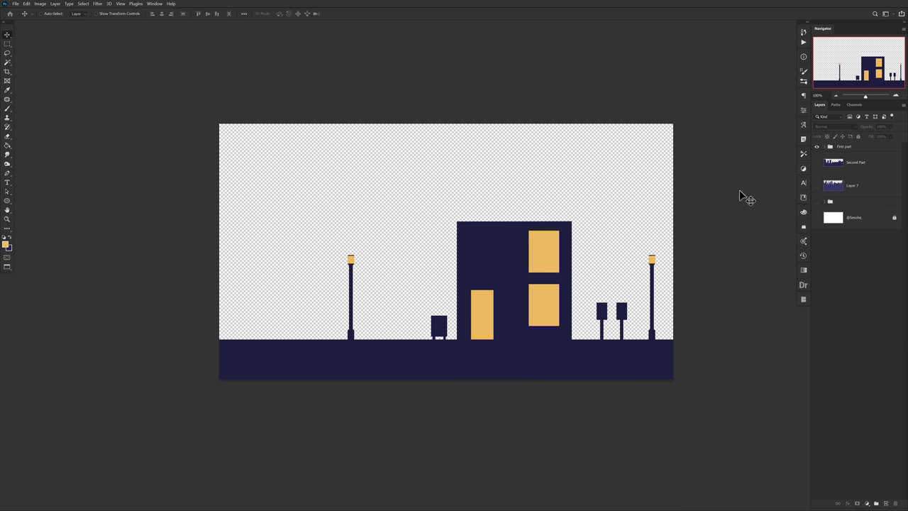
{"action": "left_click", "coordinate": [15, 4]}
{"action": "mouse_move", "coordinate": [57, 97]}
{"action": "left_click", "coordinate": [127, 128]}
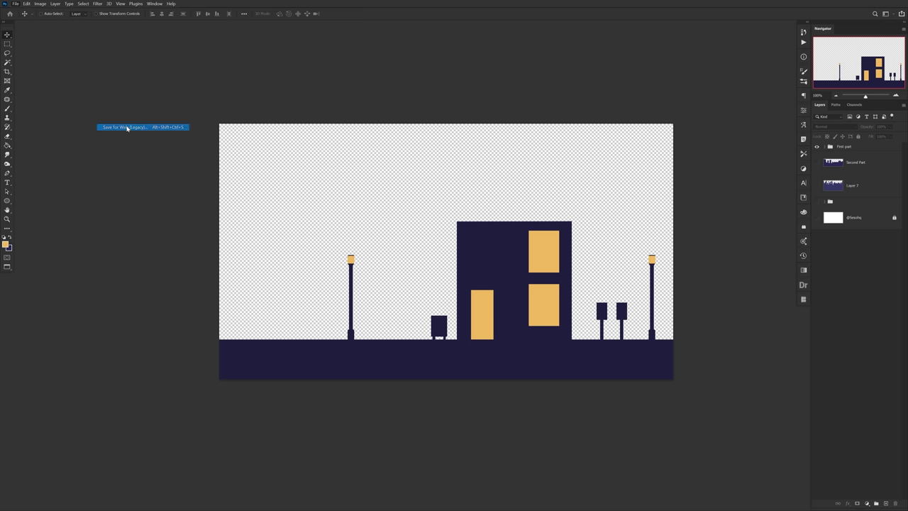
{"action": "left_click", "coordinate": [504, 107]}
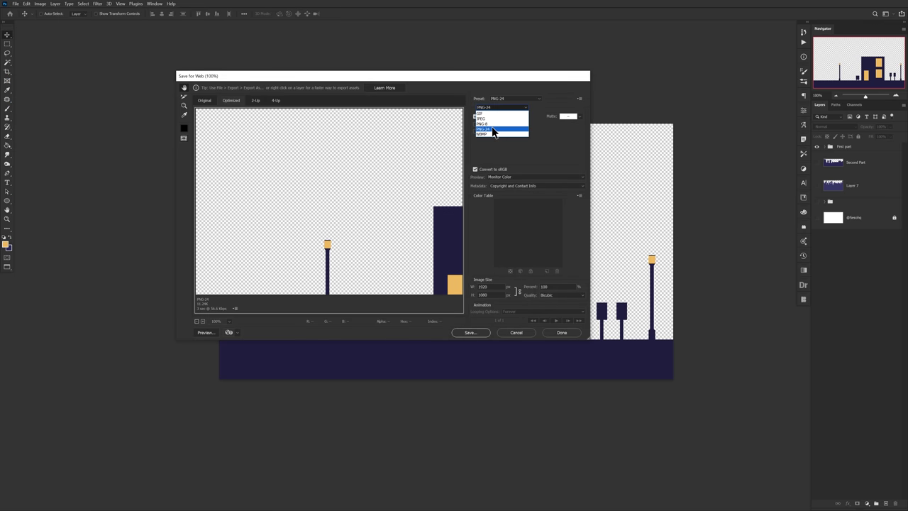
{"action": "left_click", "coordinate": [494, 130]}
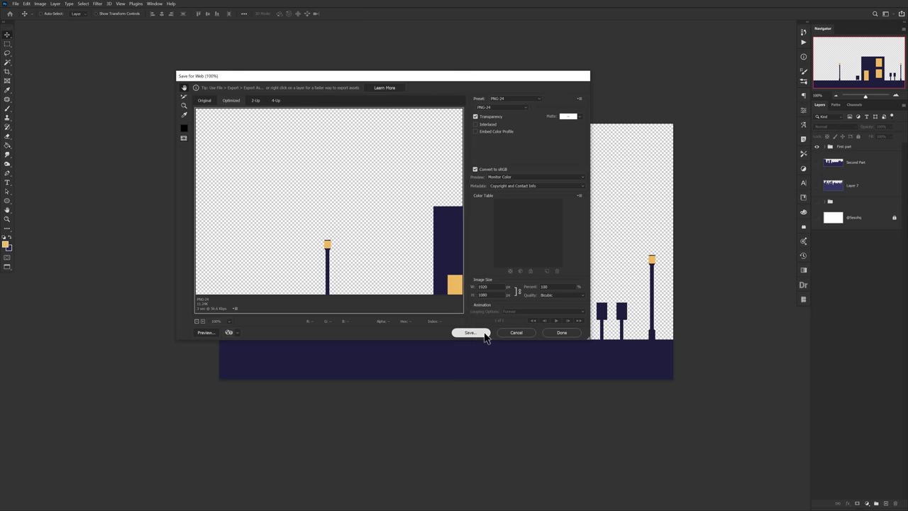
{"action": "left_click", "coordinate": [485, 335]}
Hide the First part group and isolate the Second Part and Layer 7 skylines one at a time
{"action": "left_click", "coordinate": [816, 147]}
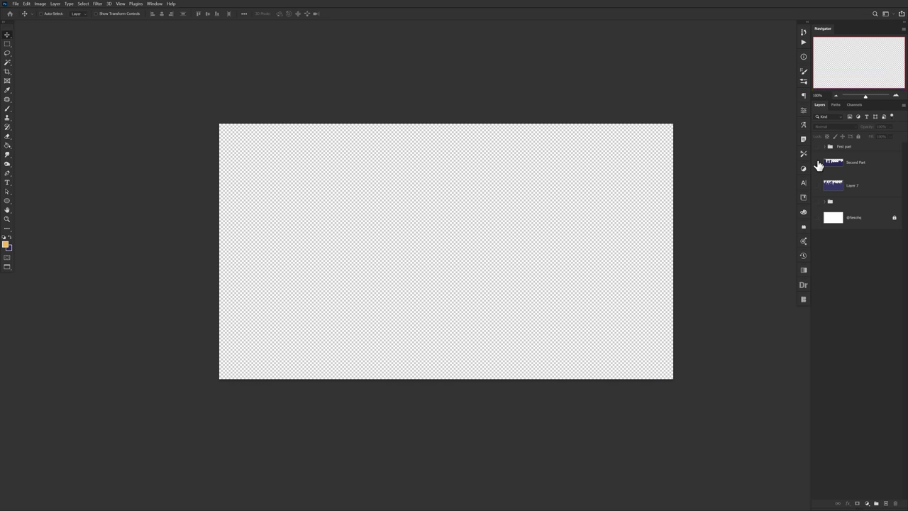
{"action": "left_click", "coordinate": [816, 163]}
{"action": "left_click", "coordinate": [816, 163]}
{"action": "left_click", "coordinate": [817, 185]}
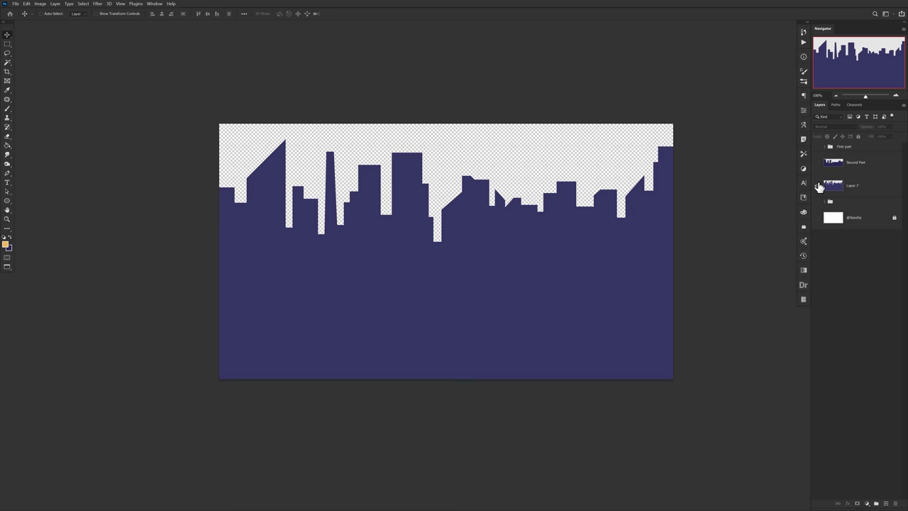
{"action": "left_click", "coordinate": [817, 185]}
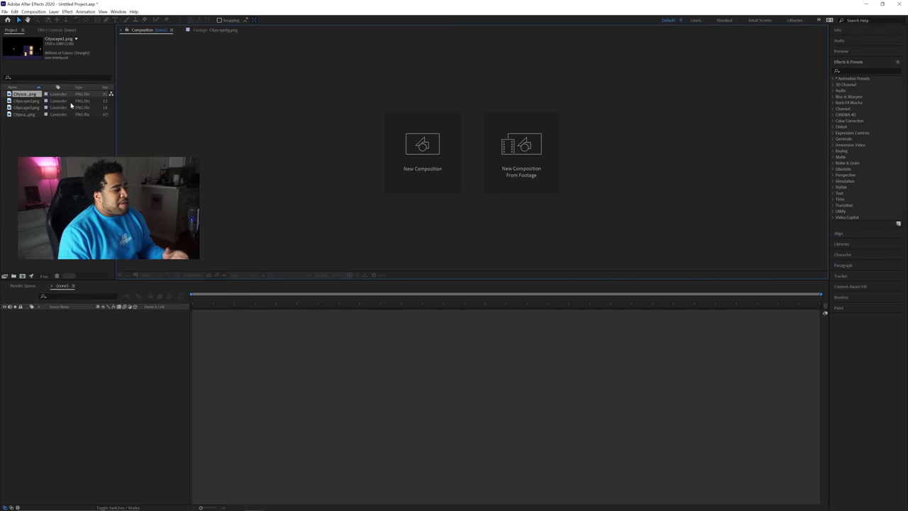
Switch to After Effects and look through the imported Cityscape PNG files in the project
{"action": "left_click", "coordinate": [28, 100]}
{"action": "left_click", "coordinate": [30, 107]}
{"action": "left_click", "coordinate": [33, 115]}
{"action": "left_click", "coordinate": [42, 126]}
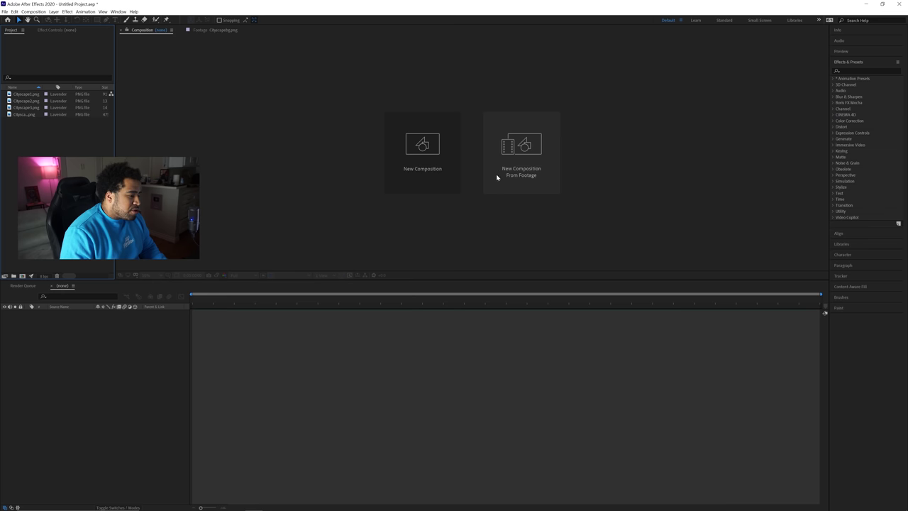
Create a 1920 × 1080 px, 60 fps, 3-second composition and add Cityscape1.png to it
{"action": "left_click", "coordinate": [429, 148]}
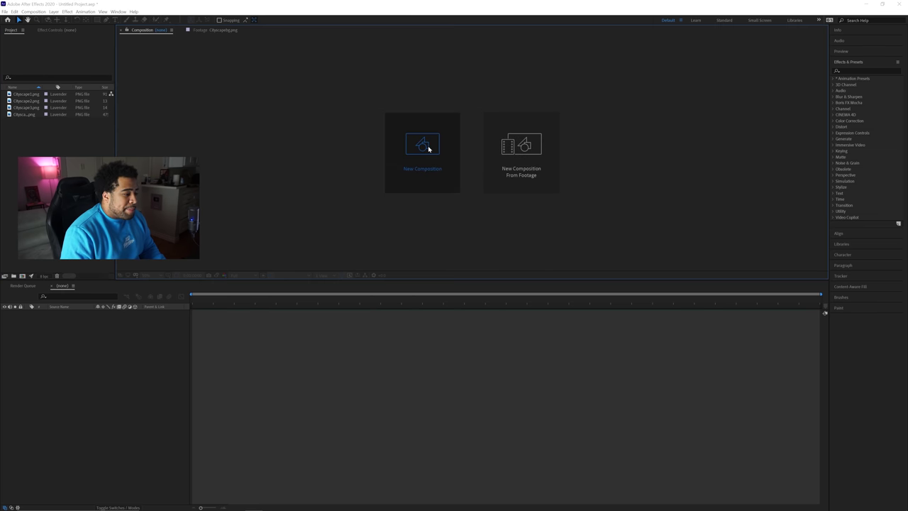
{"action": "left_click", "coordinate": [393, 191]}
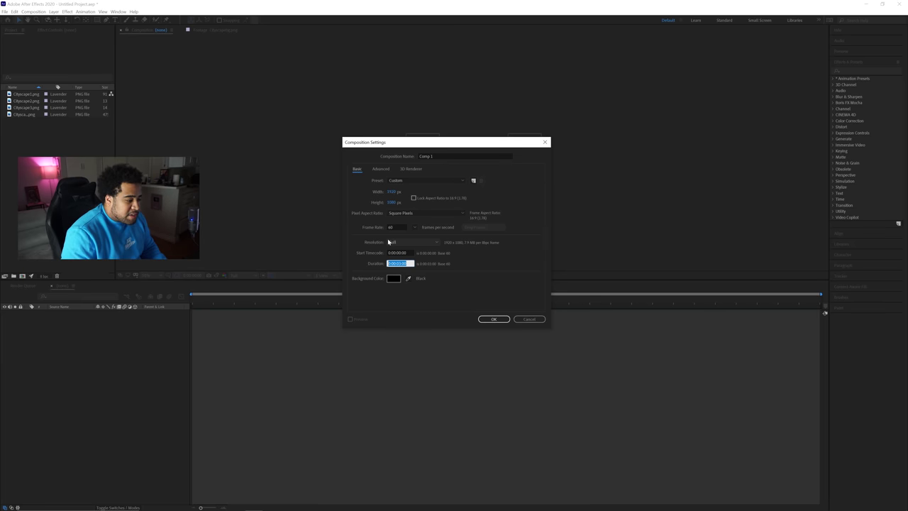
{"action": "left_click", "coordinate": [488, 320]}
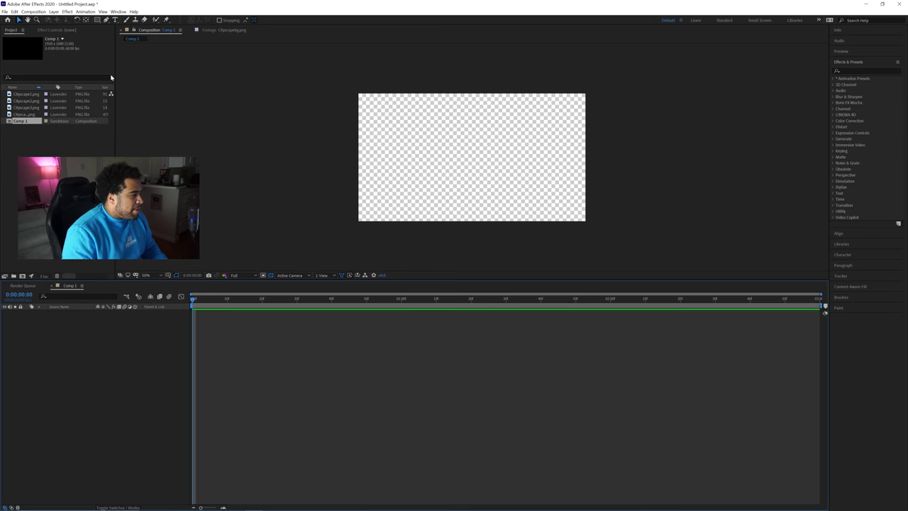
{"action": "left_click_drag", "start_coordinate": [32, 96], "coordinate": [90, 323]}
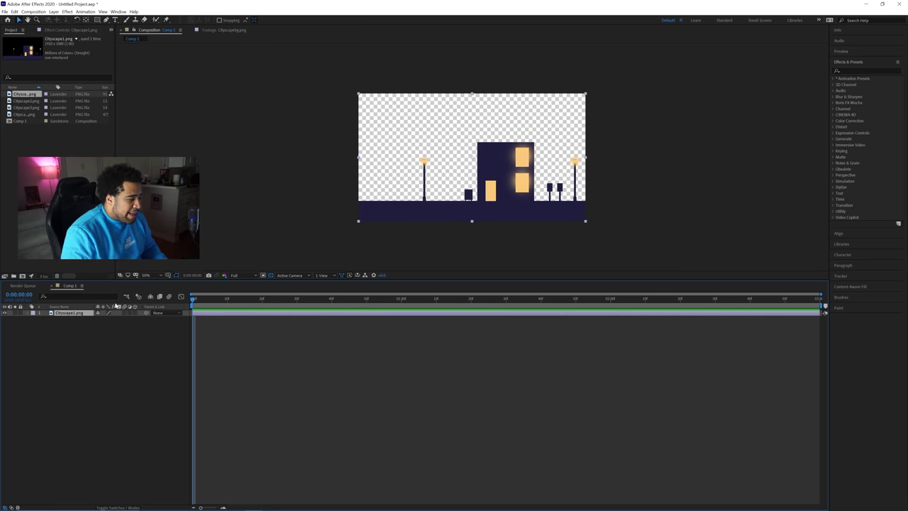
Set a Position keyframe for the Cityscape1.png layer at 0:00:01:00
{"action": "left_click_drag", "start_coordinate": [197, 300], "coordinate": [401, 299]}
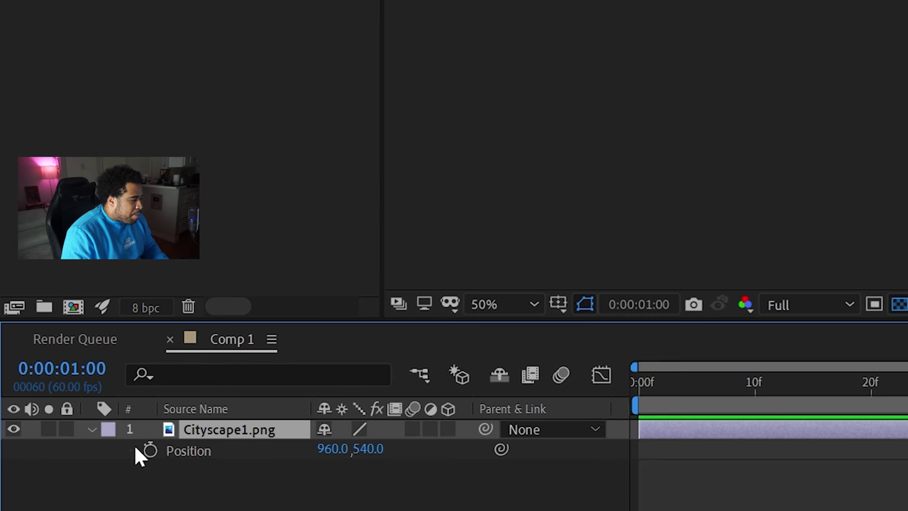
{"action": "left_click", "coordinate": [150, 450]}
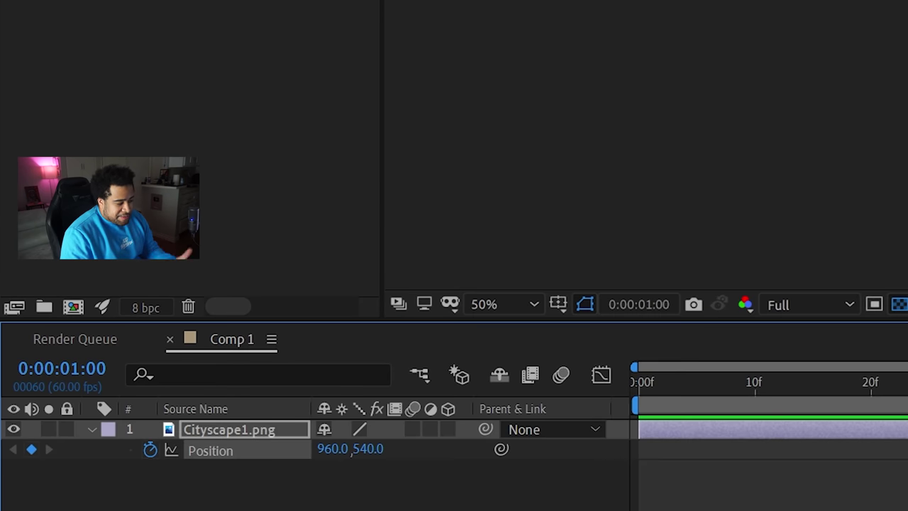
{"action": "left_click", "coordinate": [358, 340]}
Add a Position keyframe for the Cityscape1.png layer at 0:00:00:00
{"action": "key", "text": "shift+Page_Down"}
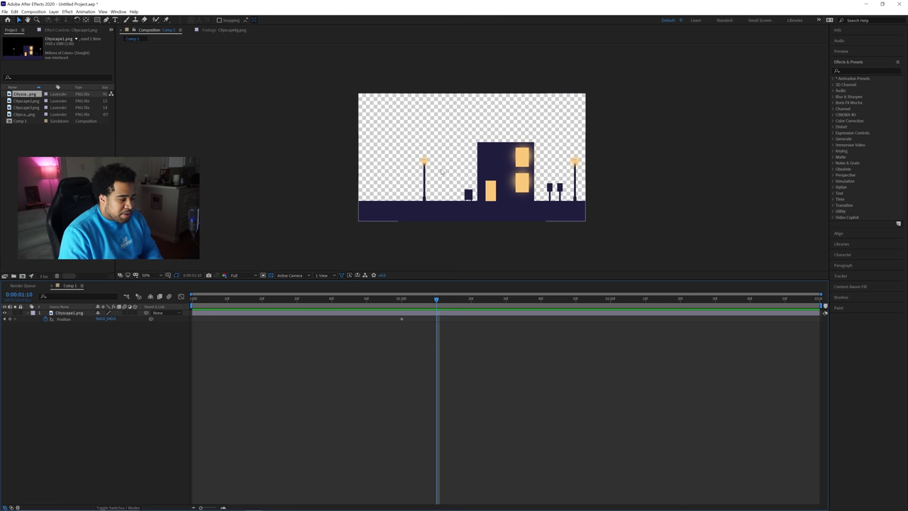
{"action": "left_click_drag", "start_coordinate": [404, 299], "coordinate": [188, 298]}
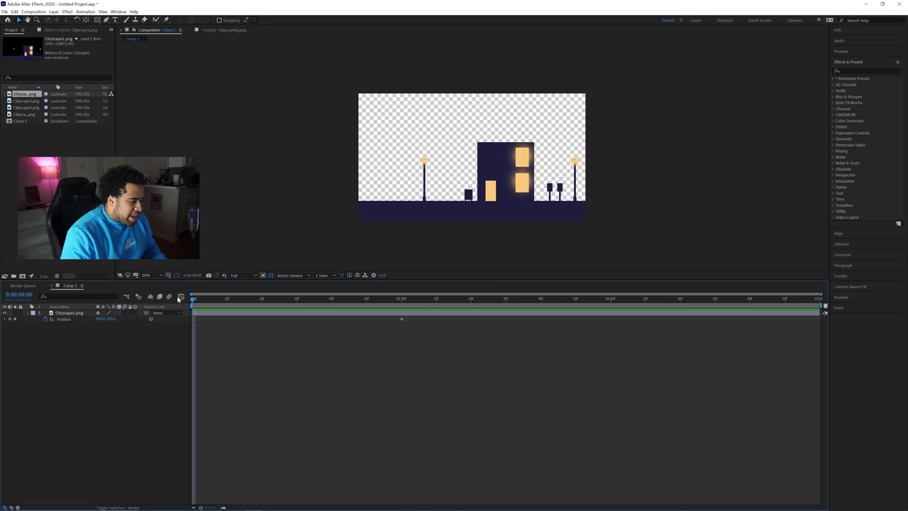
{"action": "left_click", "coordinate": [517, 207]}
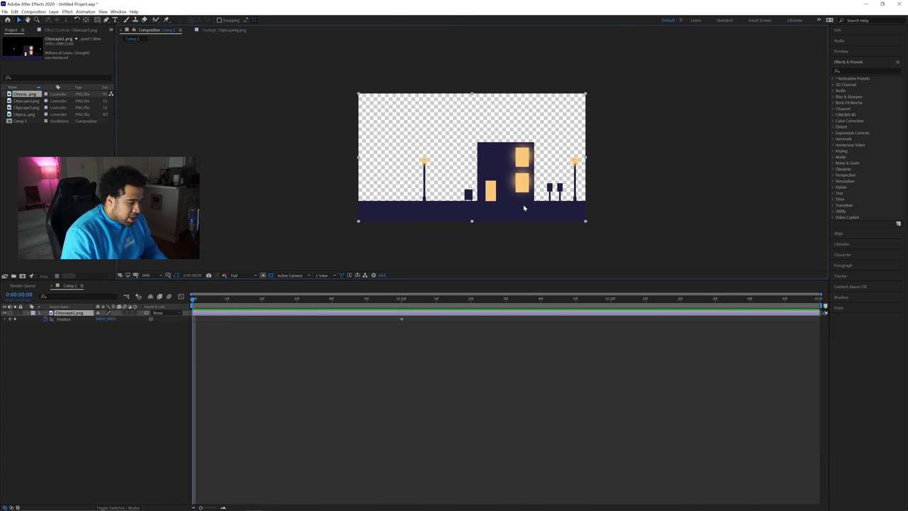
{"action": "key", "text": "alt+shift+p"}
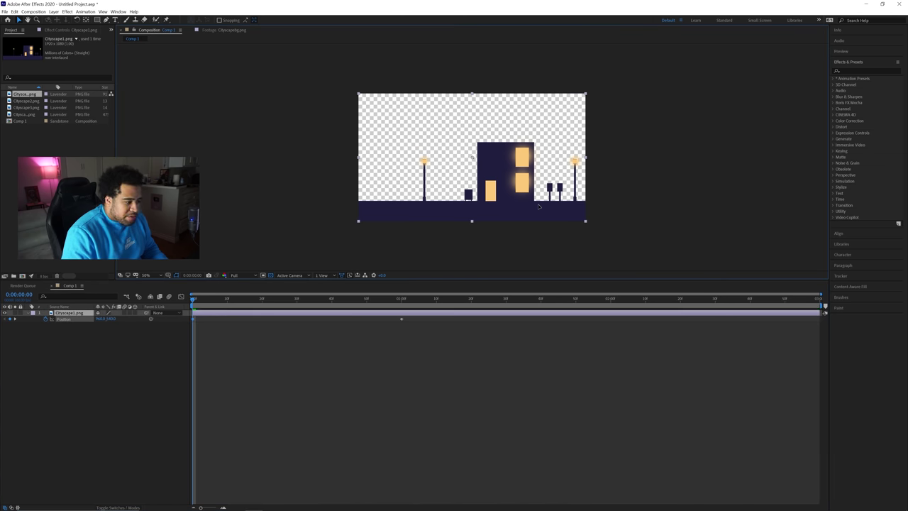
At 0:00:00:00, move Cityscape1.png straight up out of the frame to a Y position of -542
{"action": "left_click_drag", "start_coordinate": [537, 206], "coordinate": [558, 81]}
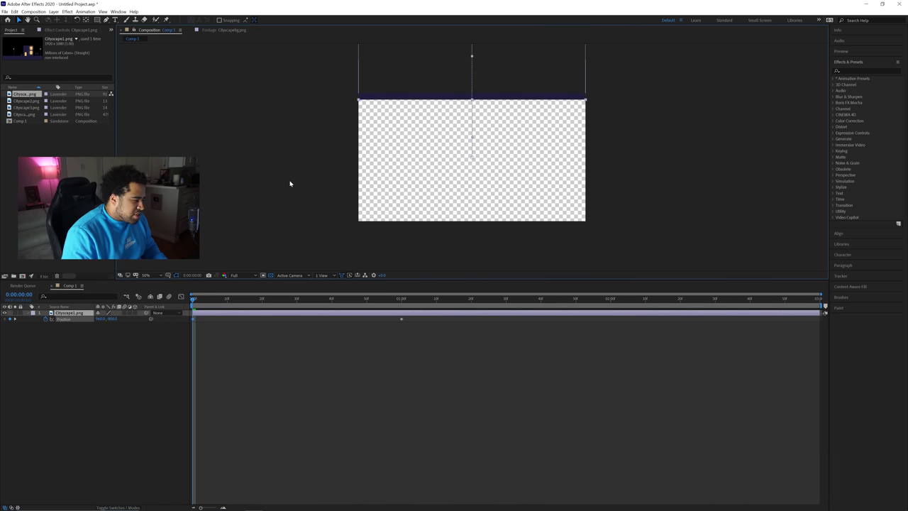
{"action": "key", "text": "ctrl+z"}
{"action": "left_click_drag", "start_coordinate": [111, 320], "coordinate": [2, 313]}
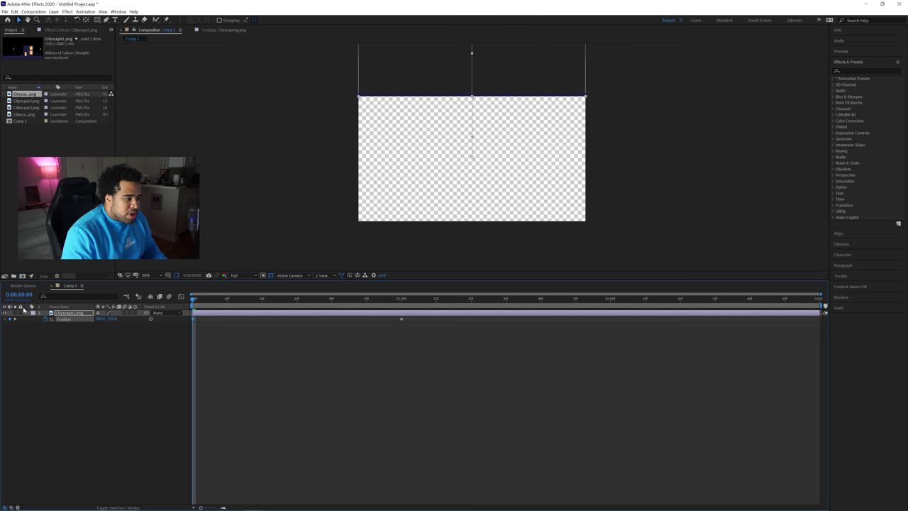
{"action": "scroll", "coordinate": [579, 87], "scroll_direction": "up", "scroll_amount": 3}
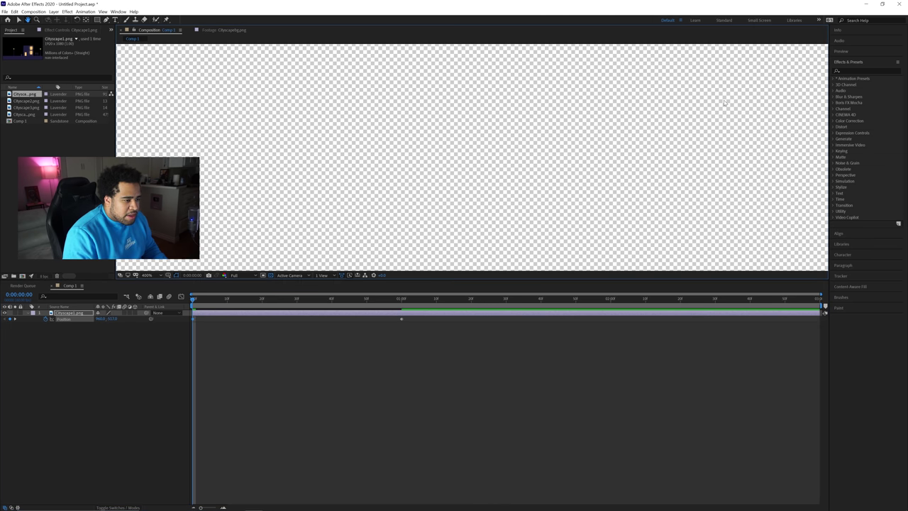
{"action": "scroll", "coordinate": [709, 106], "scroll_direction": "down", "scroll_amount": 7}
{"action": "scroll", "coordinate": [685, 113], "scroll_direction": "up", "scroll_amount": 7}
{"action": "left_click_drag", "start_coordinate": [652, 110], "coordinate": [287, 295]}
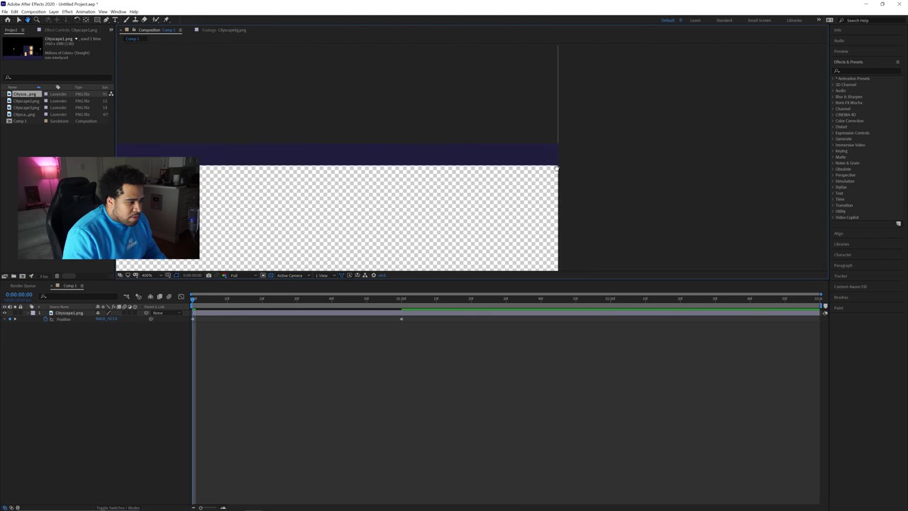
{"action": "left_click", "coordinate": [112, 319]}
{"action": "left_click_drag", "start_coordinate": [112, 319], "coordinate": [100, 318]}
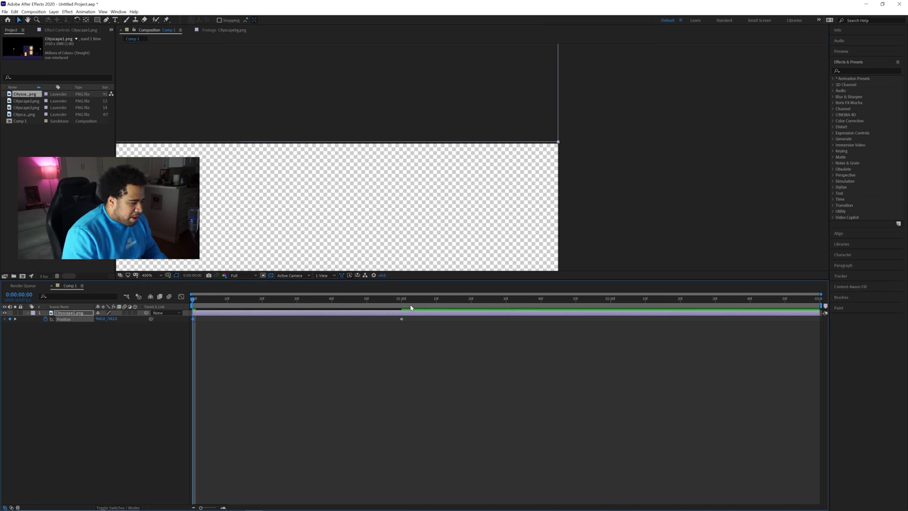
Play back and scrub through the slide-in animation of Cityscape1.png
{"action": "left_click_drag", "start_coordinate": [632, 206], "coordinate": [636, 173]}
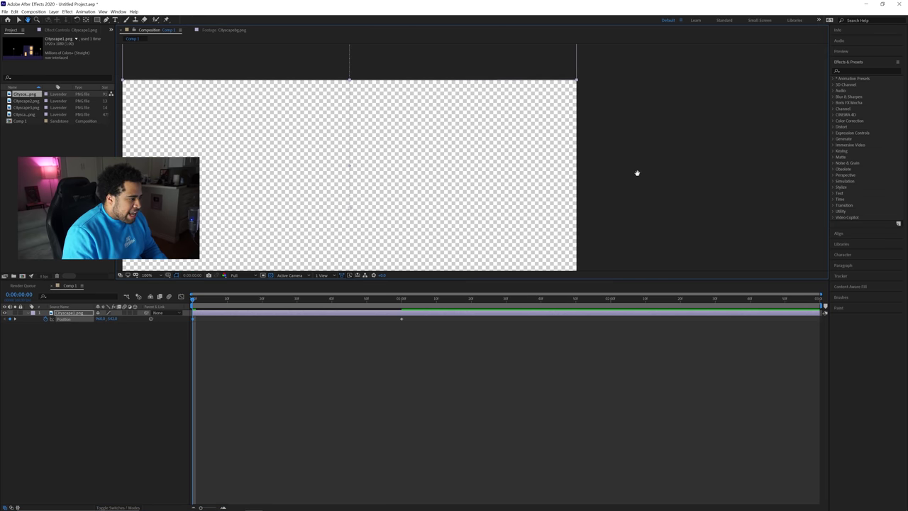
{"action": "key", "text": "comma"}
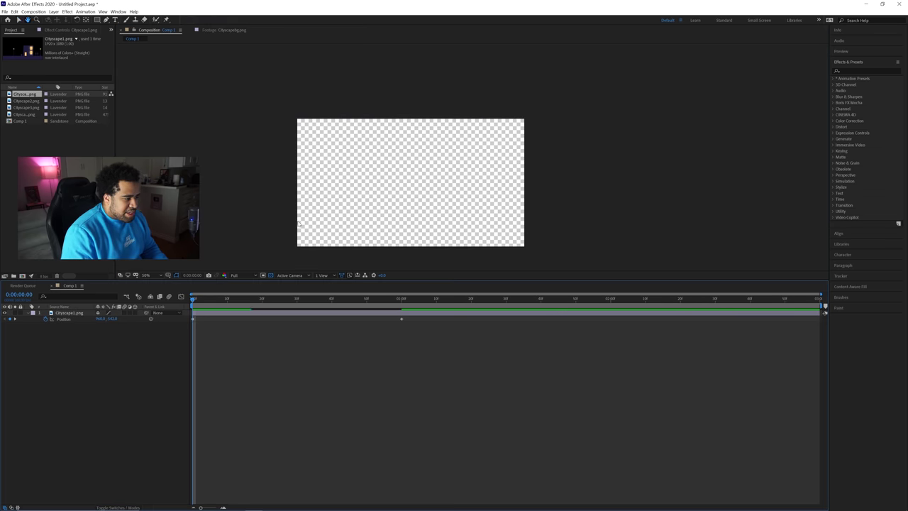
{"action": "key", "text": "space"}
{"action": "key", "text": "space"}
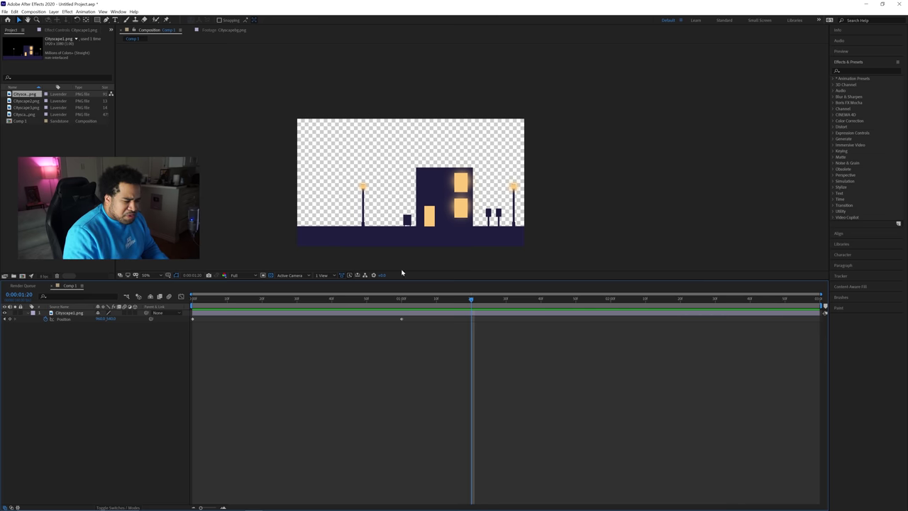
{"action": "left_click_drag", "start_coordinate": [436, 302], "coordinate": [311, 299]}
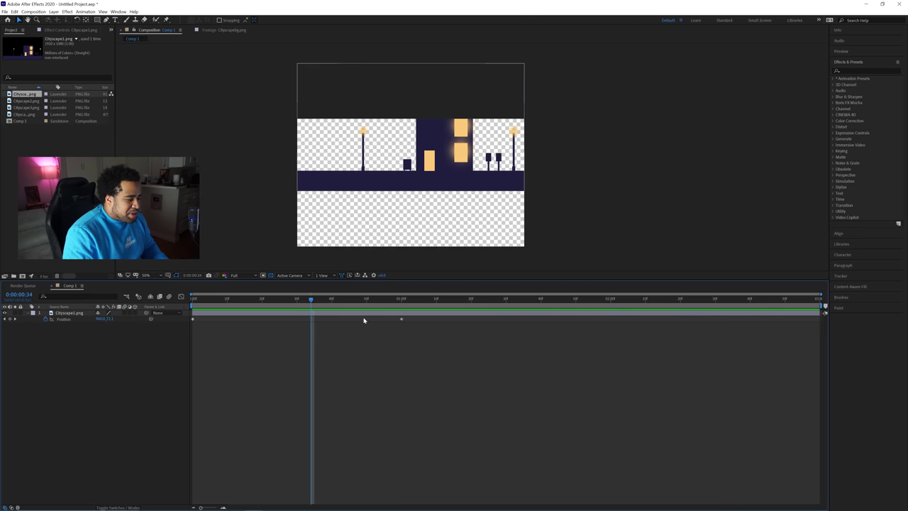
Shift both Position keyframes of Cityscape1.png one second later, to 0:00:01:00 and 0:00:02:00, and preview the motion
{"action": "left_click_drag", "start_coordinate": [421, 326], "coordinate": [192, 299]}
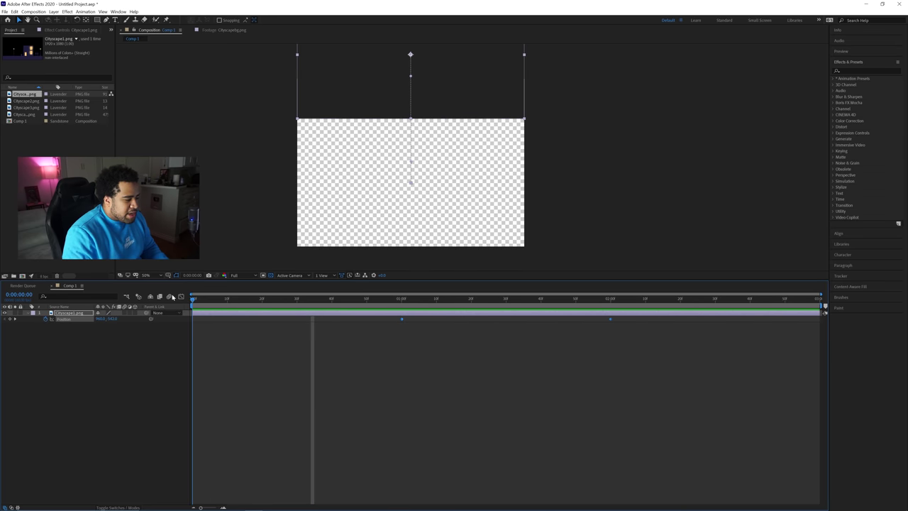
{"action": "key", "text": "space"}
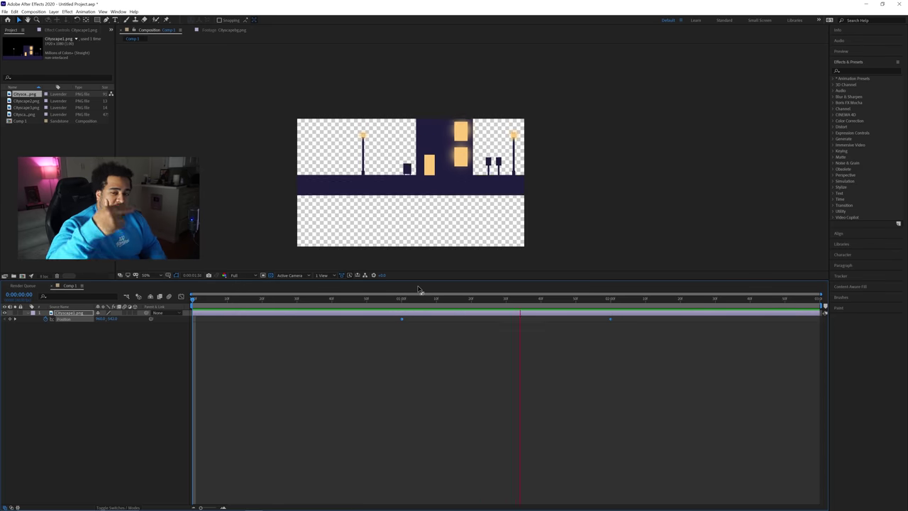
{"action": "key", "text": "space"}
{"action": "left_click", "coordinate": [610, 300]}
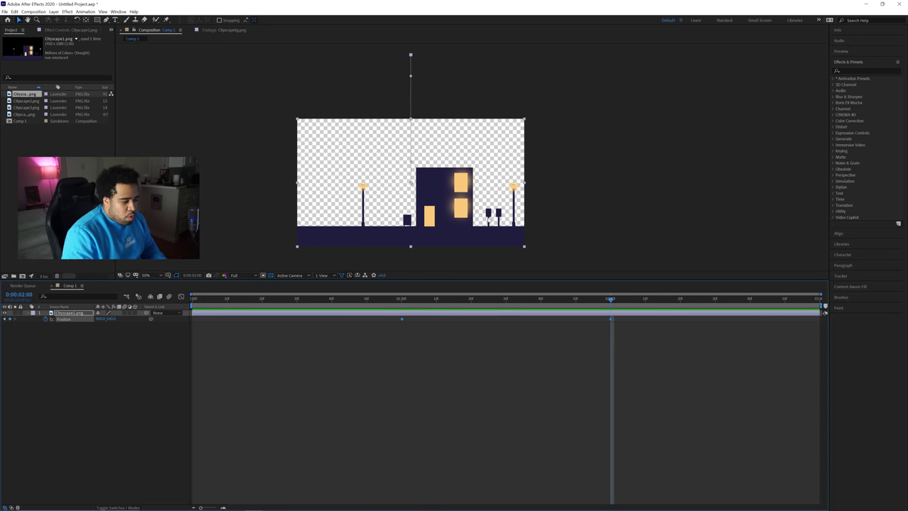
{"action": "left_click_drag", "start_coordinate": [490, 298], "coordinate": [513, 299]}
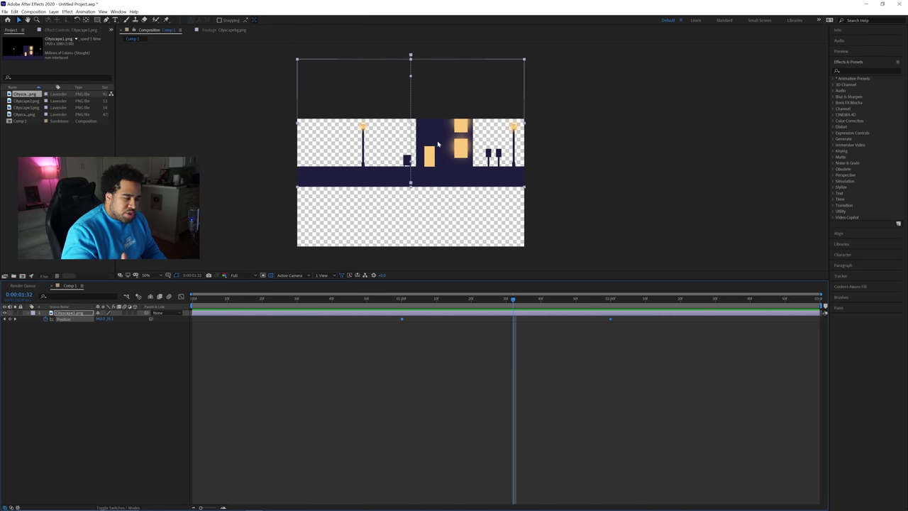
Create a 1920 × 1080 px solid in the dark blue sampled from the cityscape's ground
{"action": "right_click", "coordinate": [112, 338]}
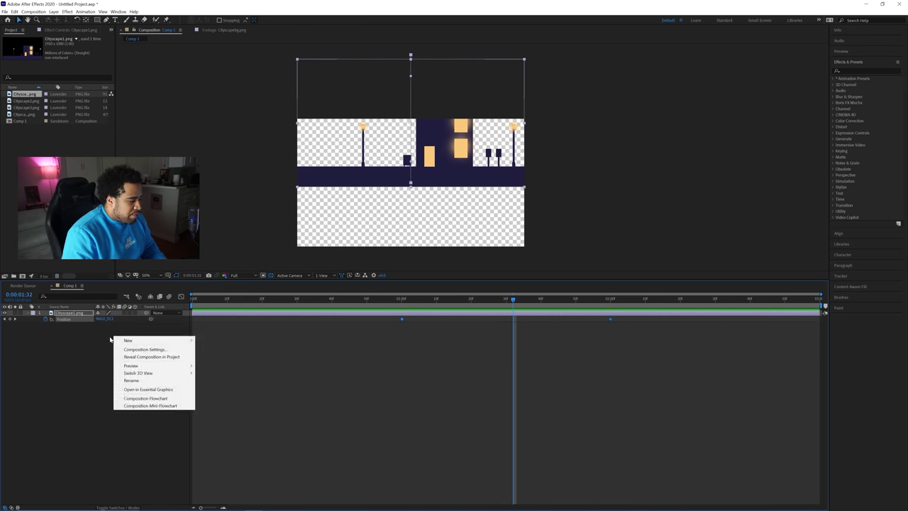
{"action": "mouse_move", "coordinate": [127, 340]}
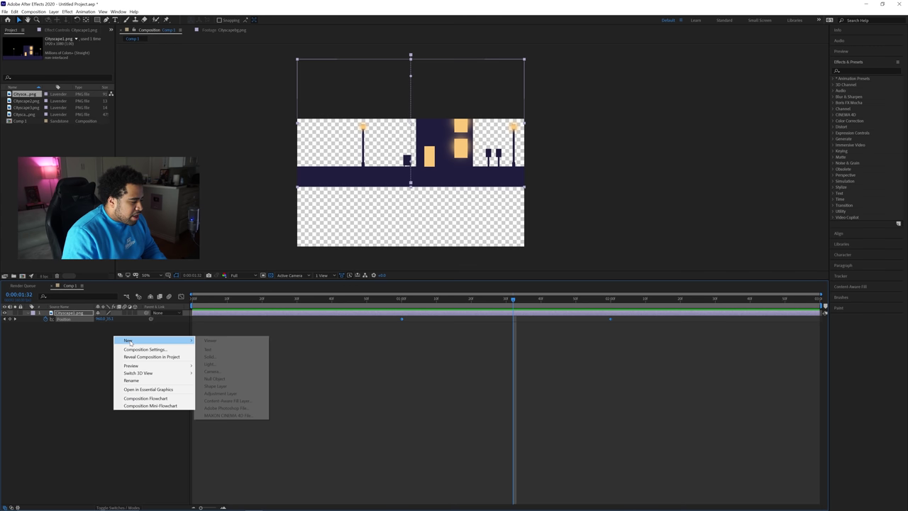
{"action": "left_click", "coordinate": [213, 356]}
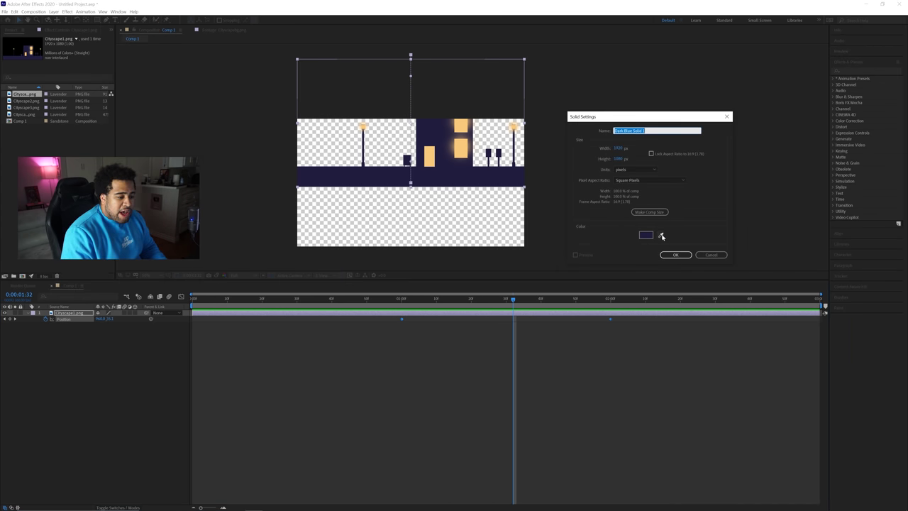
{"action": "left_click", "coordinate": [661, 235]}
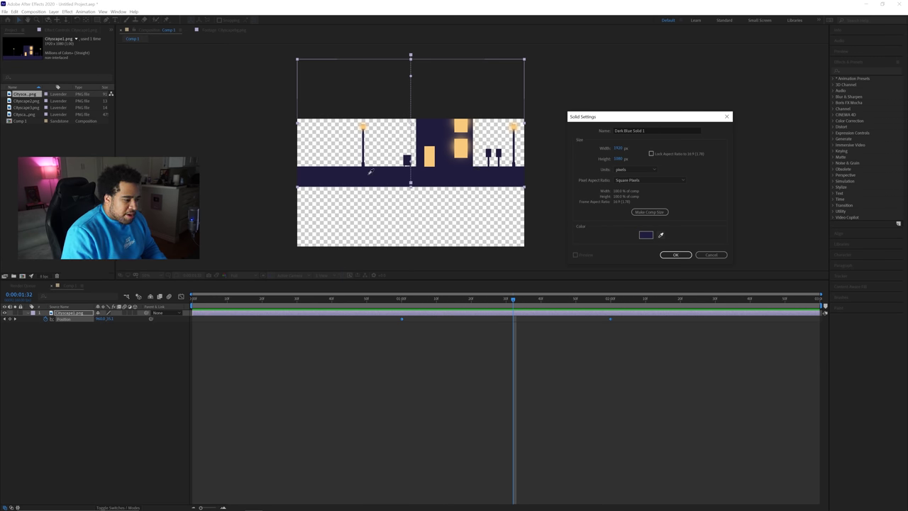
{"action": "left_click", "coordinate": [675, 255]}
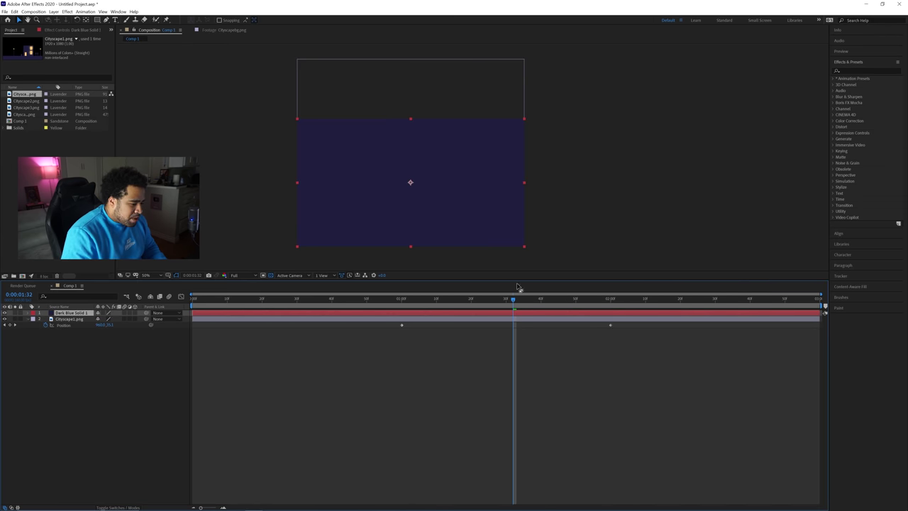
Place the dark blue solid below Cityscape1.png and set its Position keyframe at 0:00:01:00
{"action": "left_click_drag", "start_coordinate": [514, 298], "coordinate": [402, 303]}
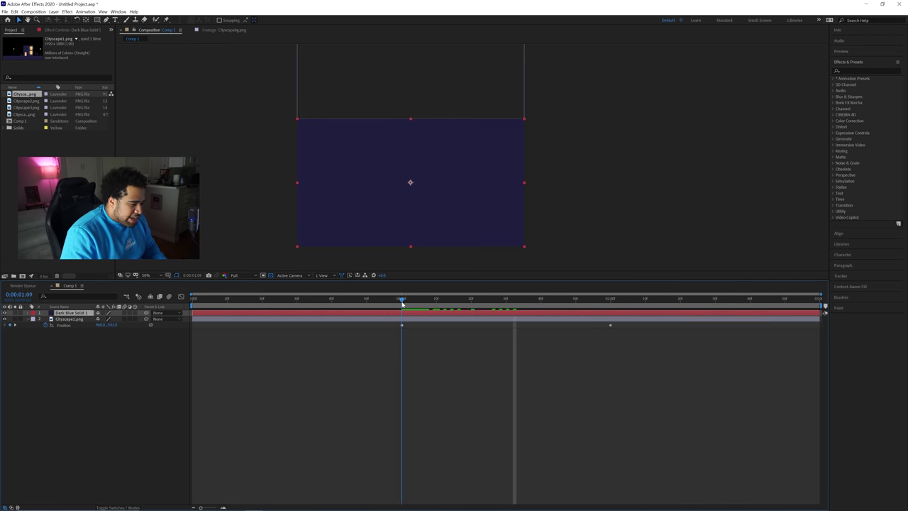
{"action": "left_click", "coordinate": [70, 319]}
{"action": "left_click", "coordinate": [73, 314]}
{"action": "left_click_drag", "start_coordinate": [73, 343], "coordinate": [73, 327]}
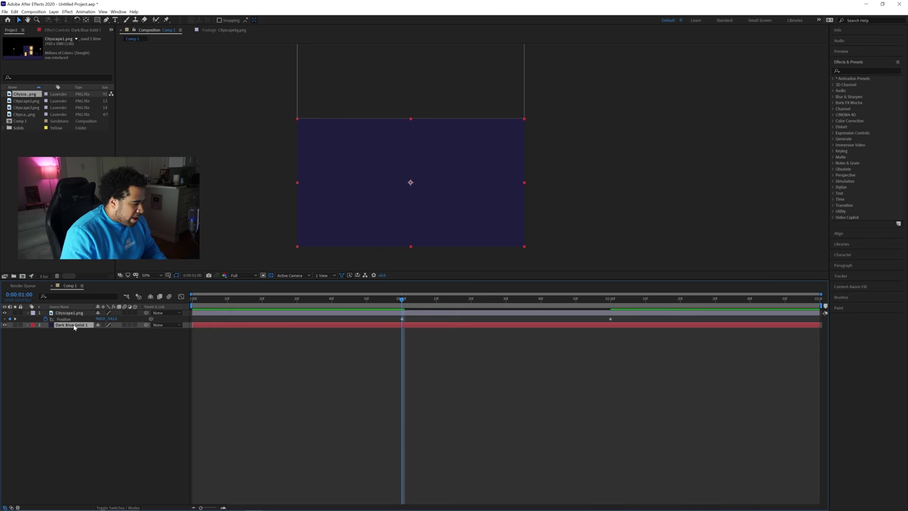
{"action": "left_click", "coordinate": [45, 330]}
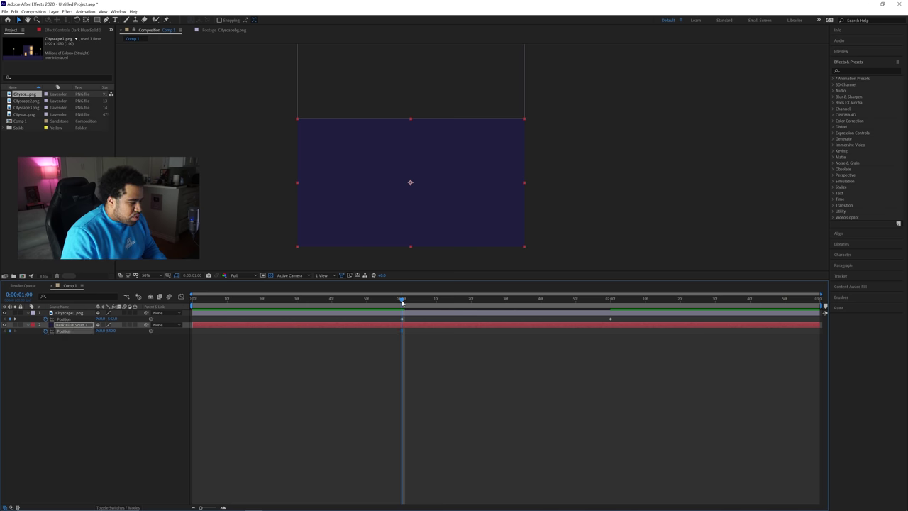
At 0:00:00:00, move the dark blue solid straight up until it sits just above the frame
{"action": "left_click_drag", "start_coordinate": [402, 302], "coordinate": [191, 300]}
{"action": "left_click_drag", "start_coordinate": [379, 229], "coordinate": [395, 97]}
{"action": "scroll", "coordinate": [578, 104], "scroll_direction": "up", "scroll_amount": 2}
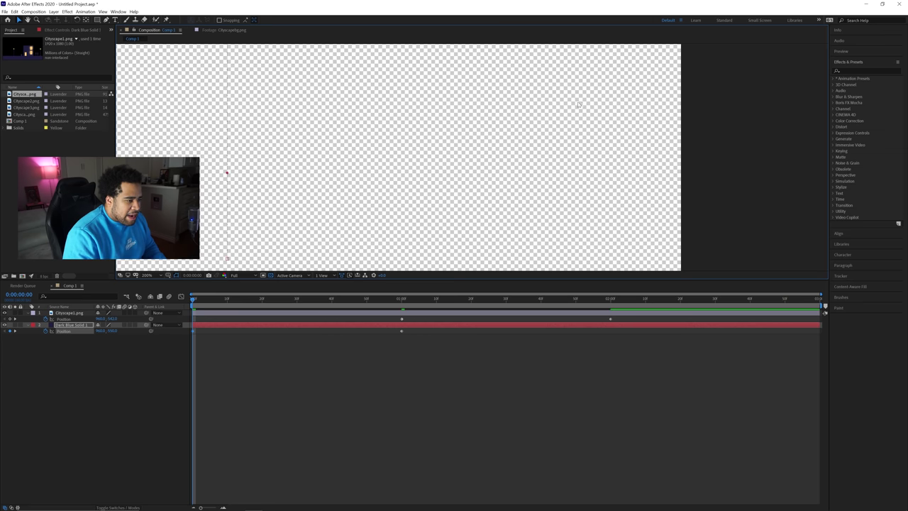
{"action": "left_click_drag", "start_coordinate": [577, 104], "coordinate": [500, 202]}
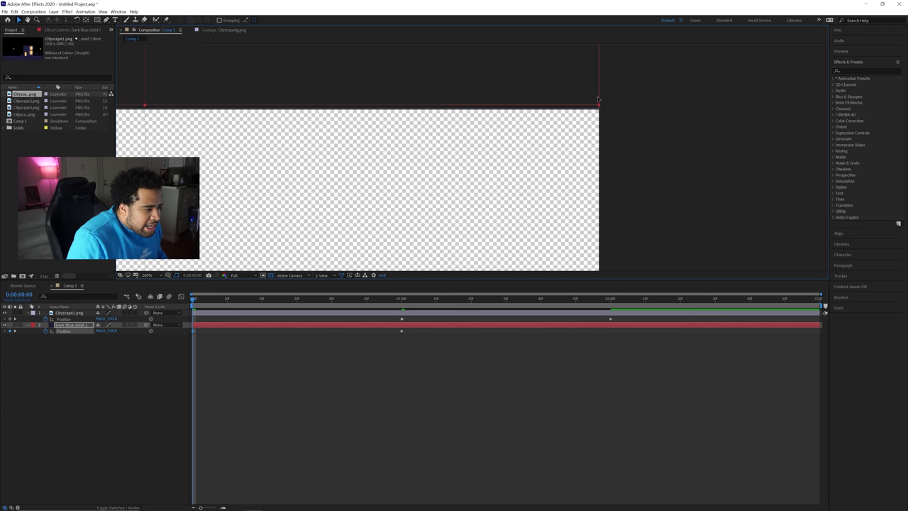
{"action": "left_click_drag", "start_coordinate": [598, 99], "coordinate": [598, 102]}
{"action": "scroll", "coordinate": [523, 134], "scroll_direction": "down", "scroll_amount": 5}
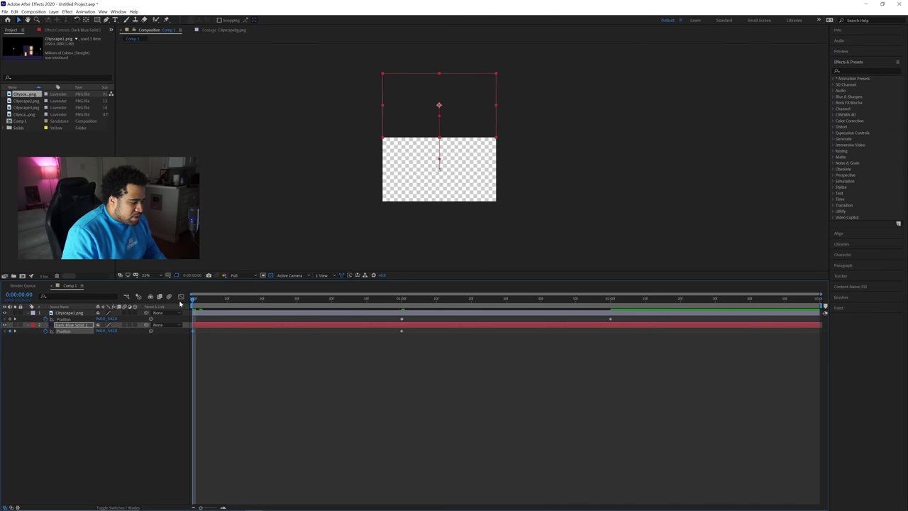
{"action": "left_click", "coordinate": [315, 237]}
At 0:00:02:00, move the dark blue solid straight down so only the cityscape's ground covers its upper edge
{"action": "left_click_drag", "start_coordinate": [203, 300], "coordinate": [610, 300]}
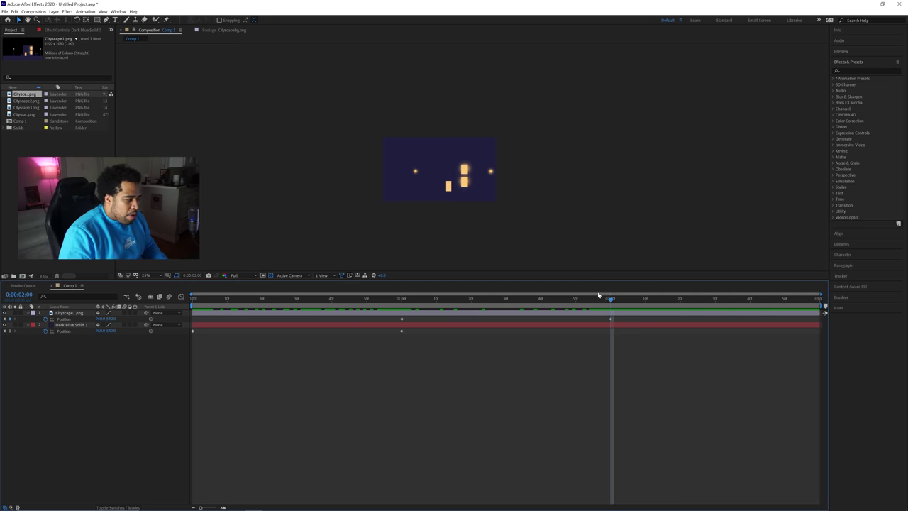
{"action": "left_click", "coordinate": [74, 325]}
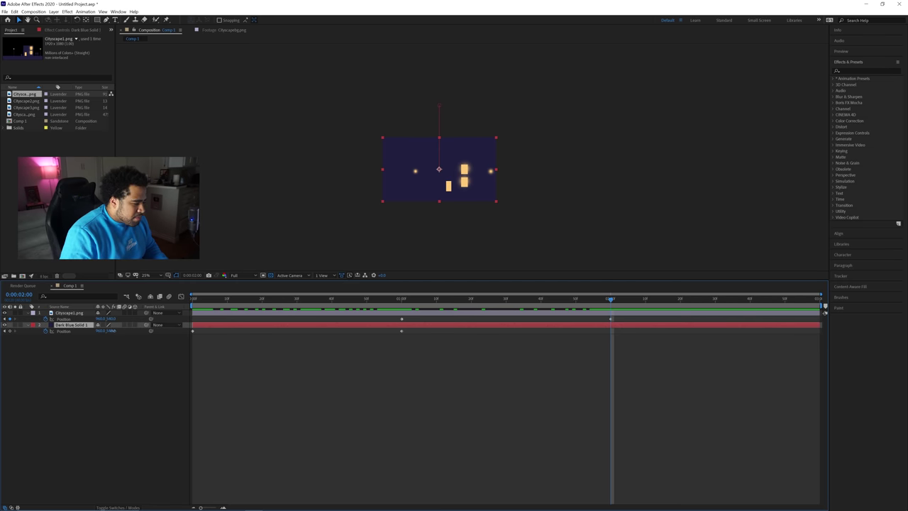
{"action": "left_click_drag", "start_coordinate": [111, 331], "coordinate": [481, 340]}
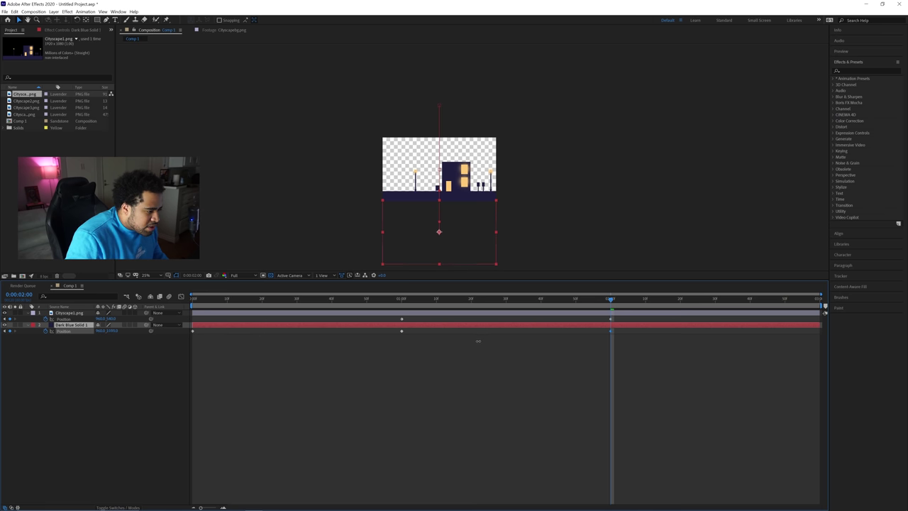
Play back the combined motion of the dark blue solid and Cityscape1.png from the start
{"action": "left_click_drag", "start_coordinate": [205, 299], "coordinate": [181, 305]}
{"action": "left_click", "coordinate": [283, 222]}
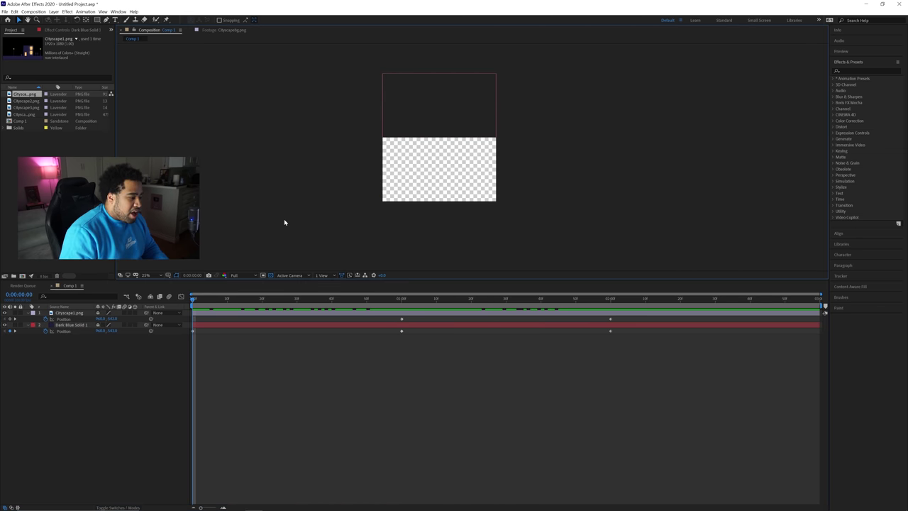
{"action": "key", "text": "period"}
{"action": "left_click_drag", "start_coordinate": [505, 178], "coordinate": [523, 162]}
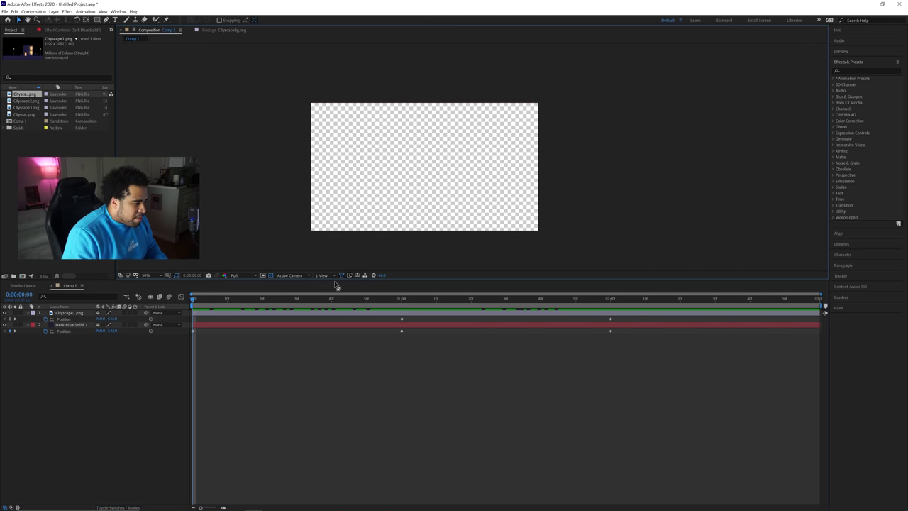
{"action": "key", "text": "space"}
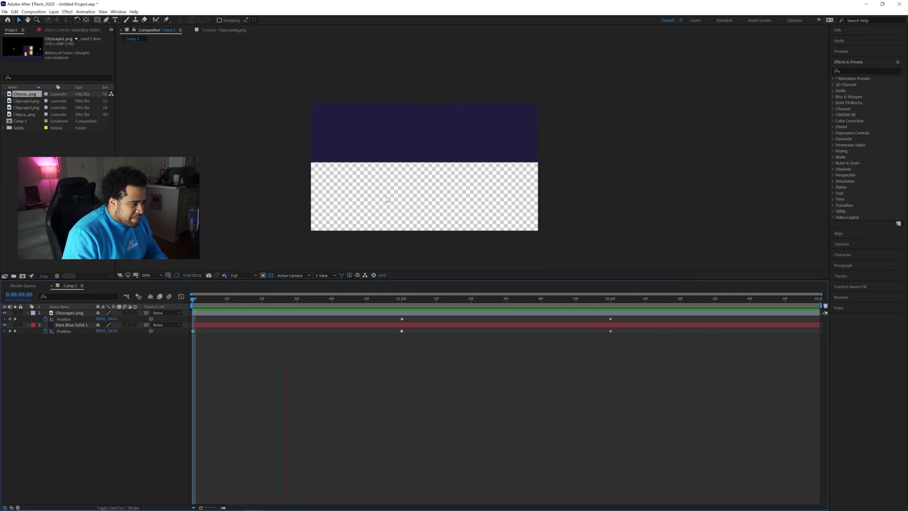
{"action": "key", "text": "space"}
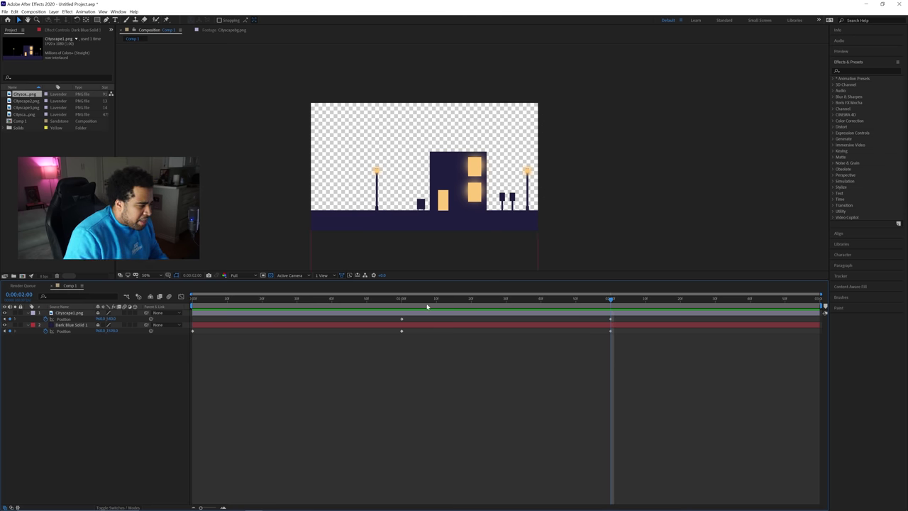
Inspect the seam between the dark blue solid and Cityscape1.png at about 0:00:01:02, magnified to 400%
{"action": "left_click", "coordinate": [427, 306]}
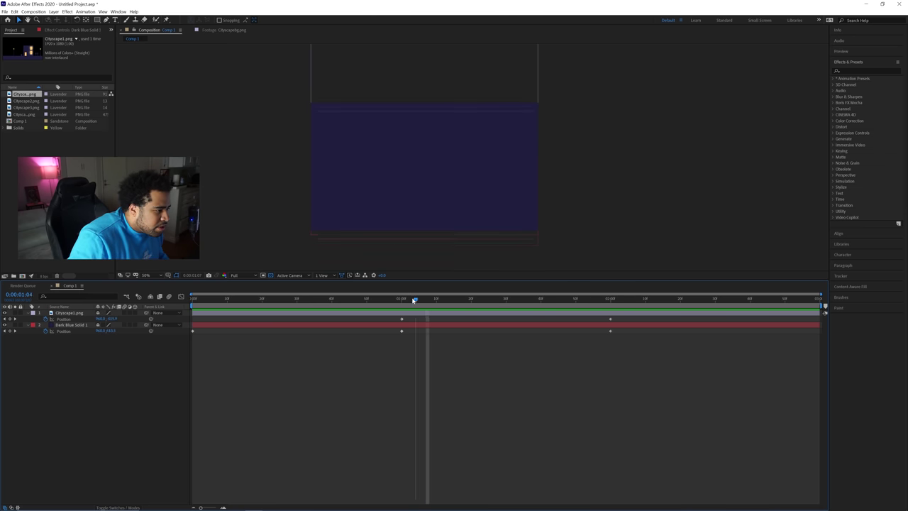
{"action": "left_click", "coordinate": [409, 300]}
{"action": "scroll", "coordinate": [523, 96], "scroll_direction": "up", "scroll_amount": 1}
{"action": "scroll", "coordinate": [592, 92], "scroll_direction": "up", "scroll_amount": 2}
{"action": "left_click_drag", "start_coordinate": [592, 91], "coordinate": [466, 247]}
{"action": "scroll", "coordinate": [515, 163], "scroll_direction": "down", "scroll_amount": 3}
{"action": "left_click_drag", "start_coordinate": [515, 162], "coordinate": [511, 190]}
{"action": "scroll", "coordinate": [469, 148], "scroll_direction": "up", "scroll_amount": 5}
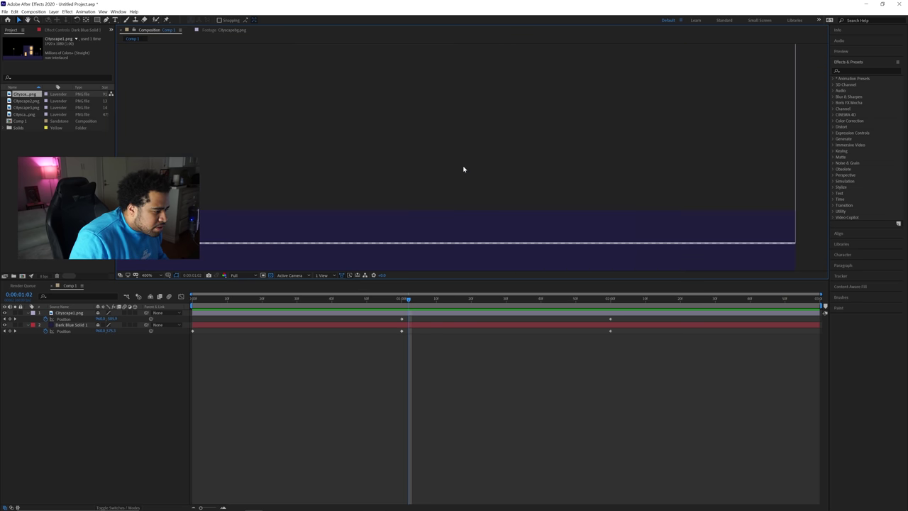
At 0:00:02:00, move the dark blue solid slightly straight up so it overlaps more of the cityscape's ground
{"action": "left_click", "coordinate": [405, 263]}
{"action": "scroll", "coordinate": [405, 262], "scroll_direction": "down", "scroll_amount": 5}
{"action": "left_click", "coordinate": [610, 299]}
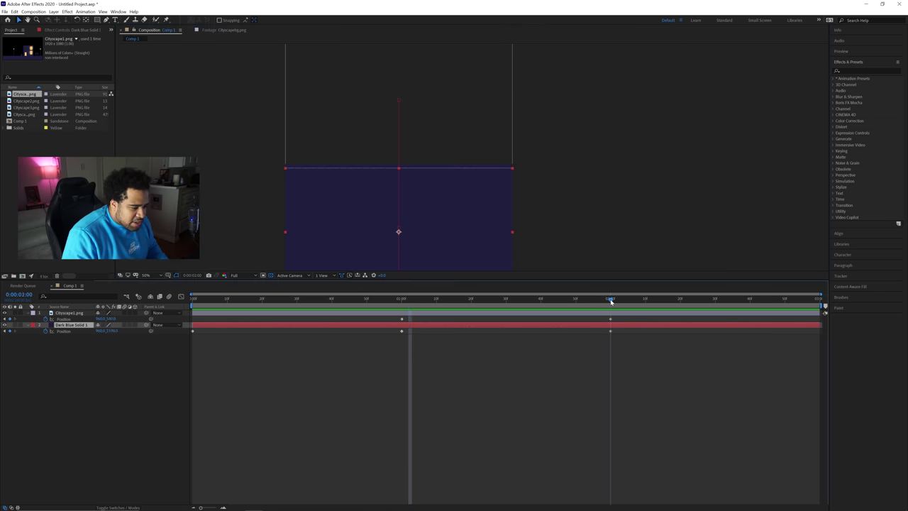
{"action": "left_click_drag", "start_coordinate": [541, 249], "coordinate": [559, 134]}
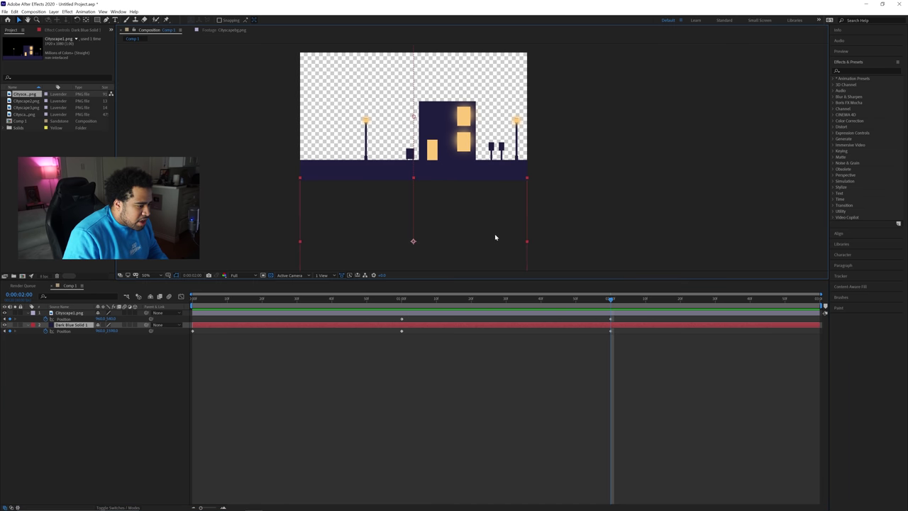
{"action": "left_click_drag", "start_coordinate": [494, 237], "coordinate": [495, 234]}
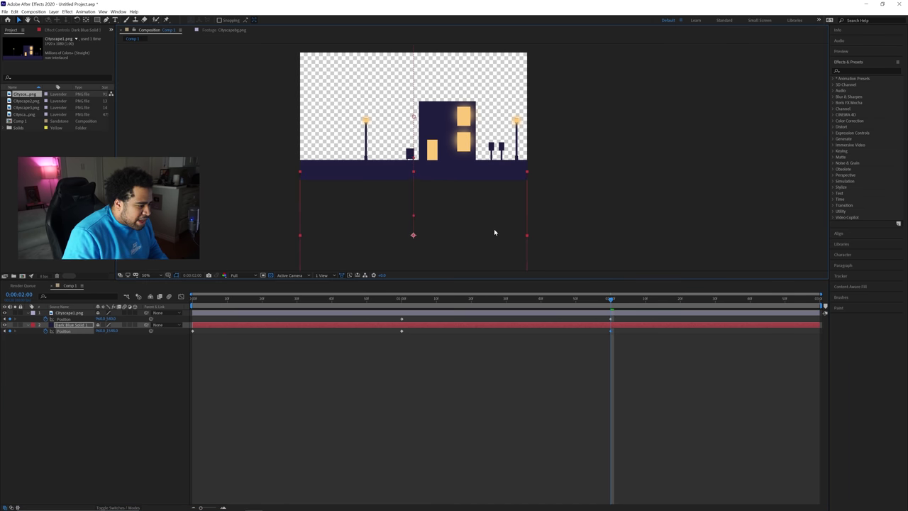
Check the overlap between the dark blue solid and Cityscape1.png at about 0:00:01:03
{"action": "mouse_move", "coordinate": [410, 299]}
{"action": "left_mouse_down"}
{"action": "mouse_move", "coordinate": [401, 300]}
{"action": "mouse_move", "coordinate": [413, 299]}
{"action": "left_mouse_up"}
{"action": "left_click", "coordinate": [571, 119]}
{"action": "key", "text": "space"}
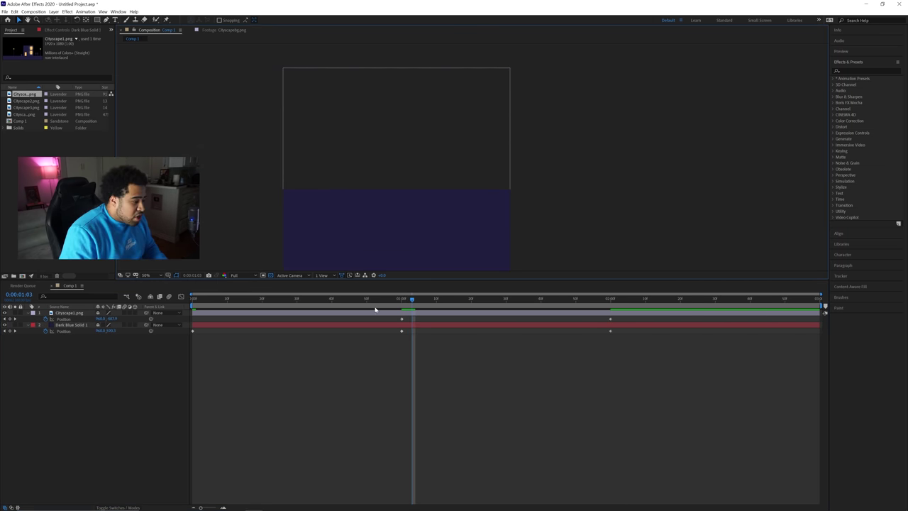
Apply Easy Ease to all Position keyframes of the dark blue solid and Cityscape1.png, with the time at 0:00:00:00
{"action": "left_click_drag", "start_coordinate": [368, 303], "coordinate": [180, 310]}
{"action": "left_click_drag", "start_coordinate": [643, 332], "coordinate": [194, 334]}
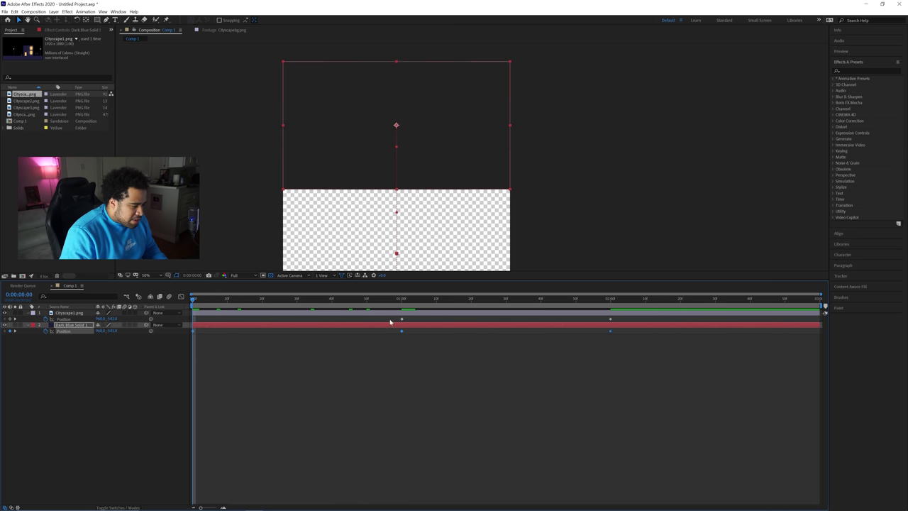
{"action": "left_click_drag", "start_coordinate": [389, 321], "coordinate": [642, 321]}
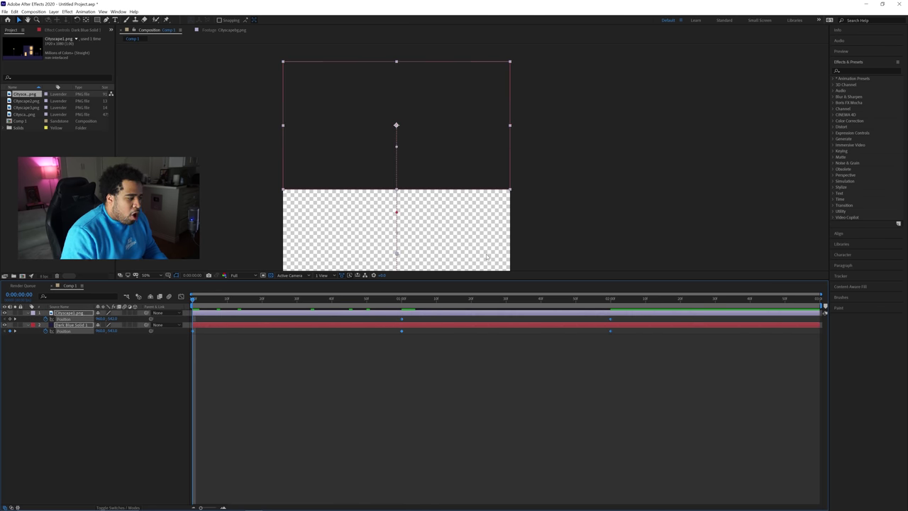
{"action": "key", "text": "comma"}
{"action": "right_click", "coordinate": [399, 319]}
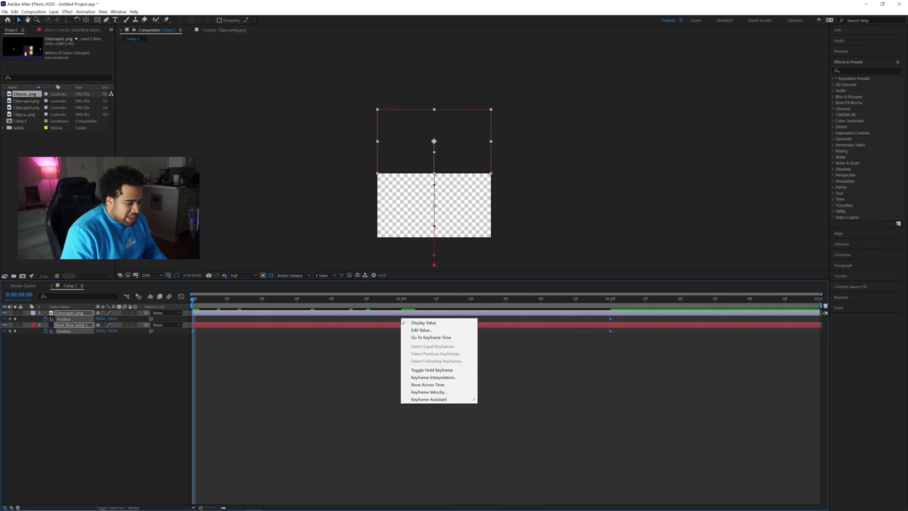
{"action": "mouse_move", "coordinate": [436, 400]}
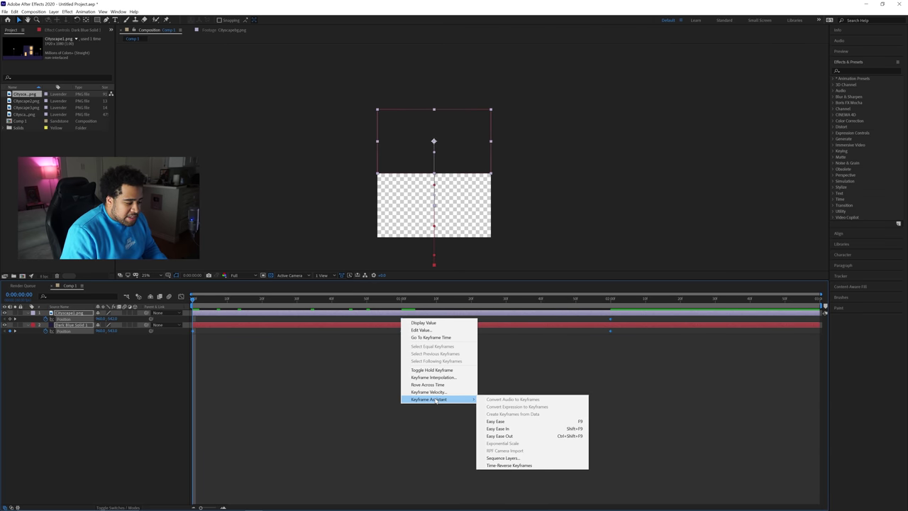
{"action": "left_click", "coordinate": [512, 422]}
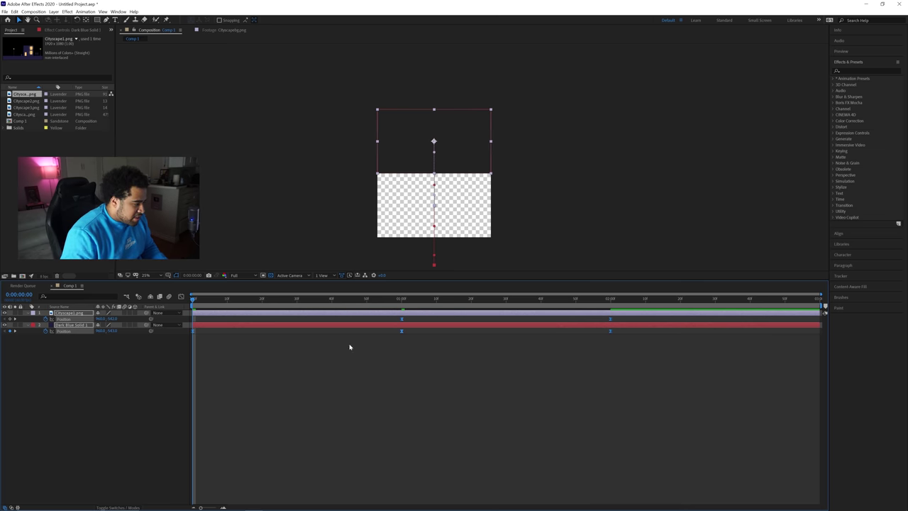
Show the speed graph of the Position keyframes of both layers in the Graph Editor
{"action": "mouse_move", "coordinate": [195, 301]}
{"action": "left_mouse_down"}
{"action": "mouse_move", "coordinate": [375, 300]}
{"action": "mouse_move", "coordinate": [178, 306]}
{"action": "left_mouse_up"}
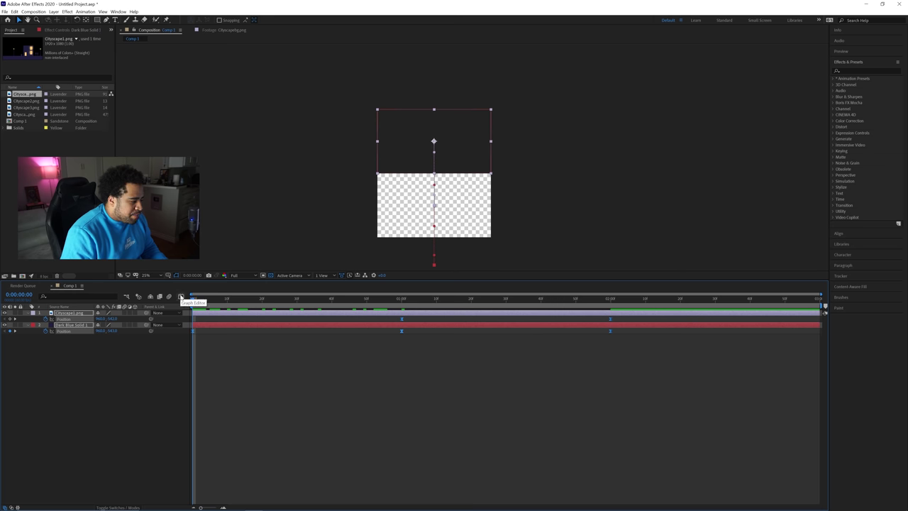
{"action": "left_click", "coordinate": [181, 296]}
{"action": "right_click", "coordinate": [383, 336]}
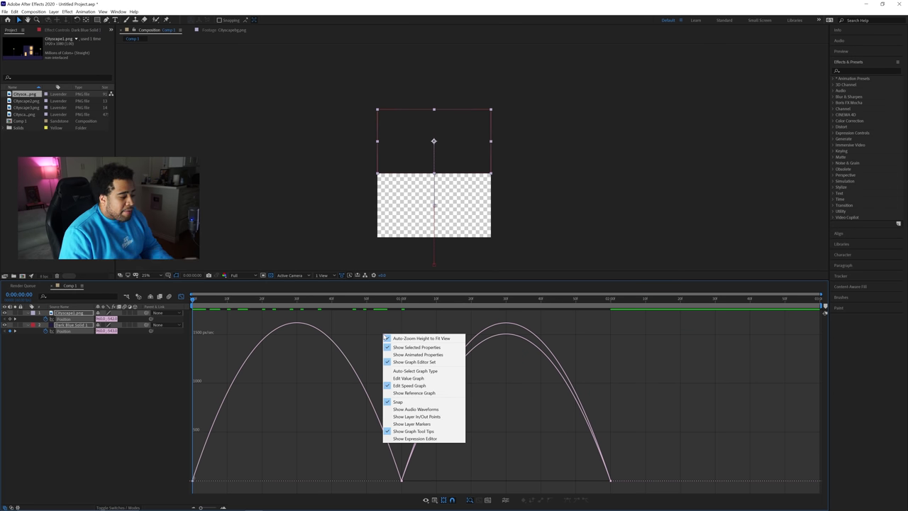
{"action": "left_click", "coordinate": [414, 386]}
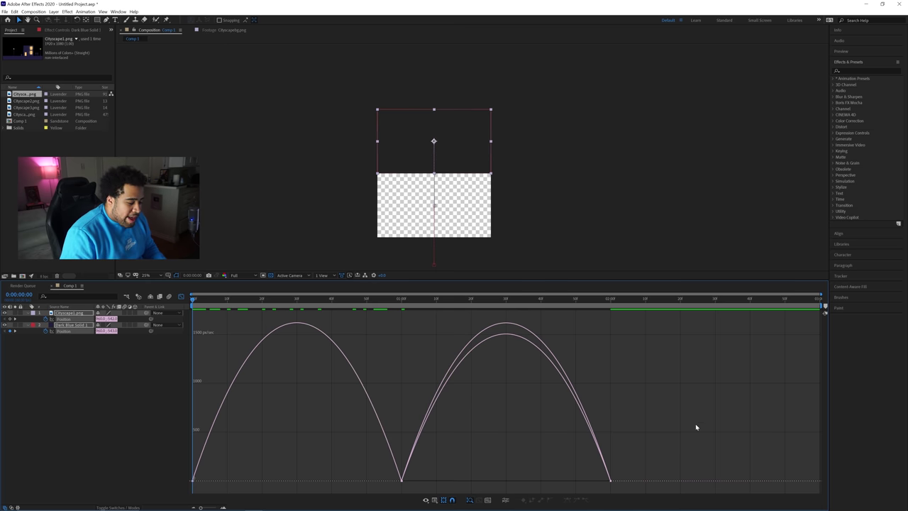
Lengthen the outgoing and incoming ease handles of all Position keyframes for steeper speed peaks, and close the Graph Editor
{"action": "left_click_drag", "start_coordinate": [732, 440], "coordinate": [269, 479]}
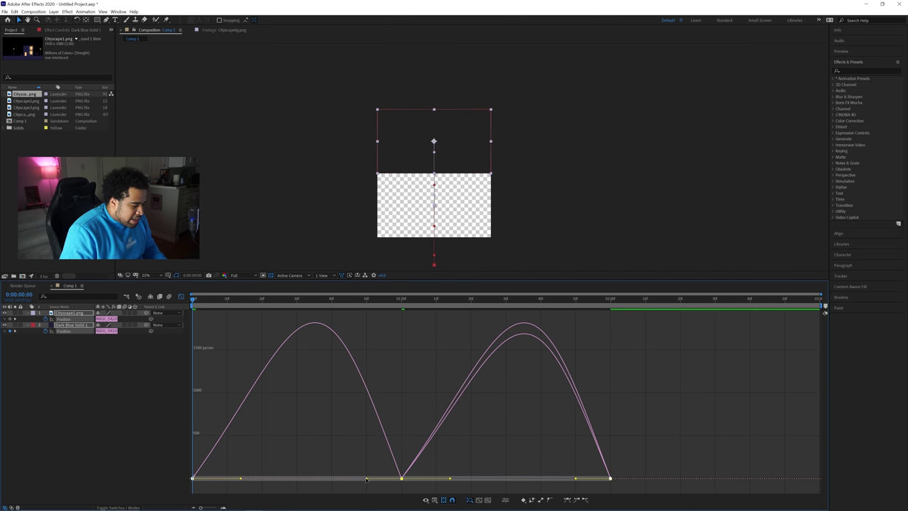
{"action": "left_click_drag", "start_coordinate": [366, 480], "coordinate": [352, 478]}
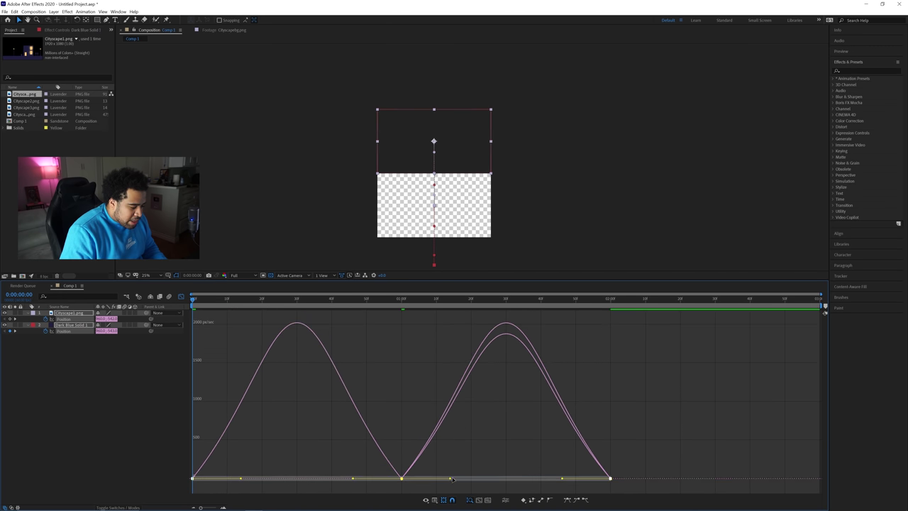
{"action": "left_click_drag", "start_coordinate": [452, 479], "coordinate": [456, 479]}
{"action": "left_click_drag", "start_coordinate": [562, 480], "coordinate": [551, 478]}
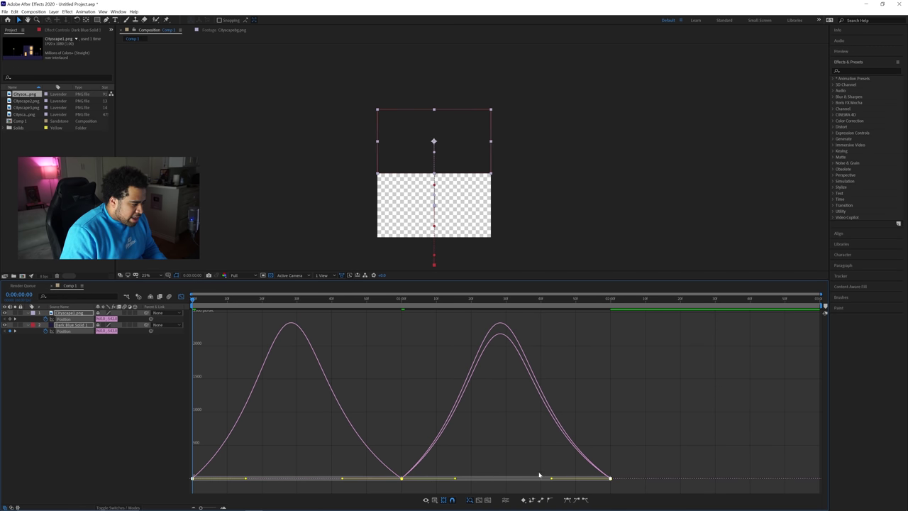
{"action": "left_click", "coordinate": [181, 297]}
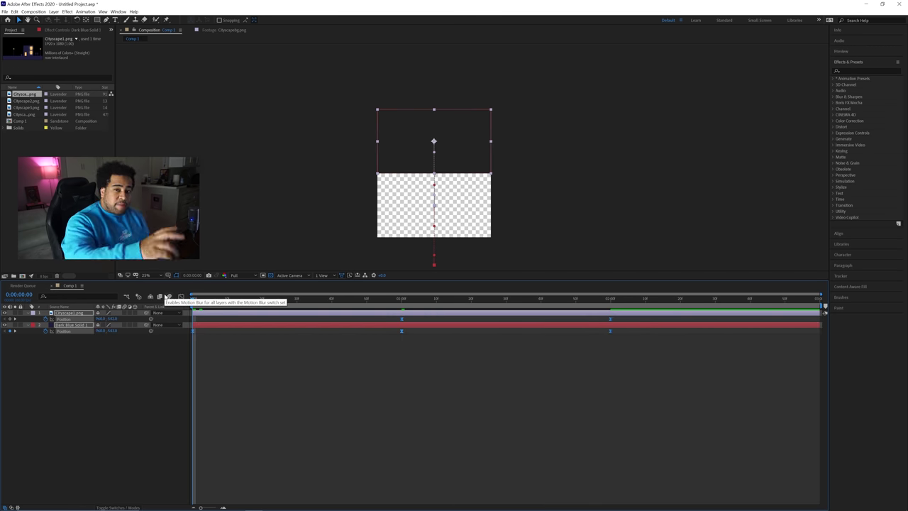
Play back the eased motion of the dark blue solid and Cityscape1.png from the start
{"action": "key", "text": "space"}
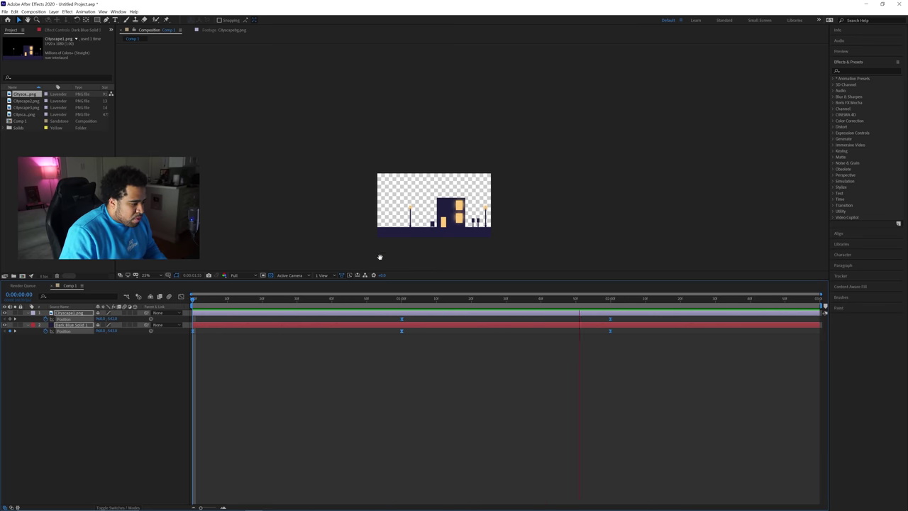
{"action": "key", "text": "space"}
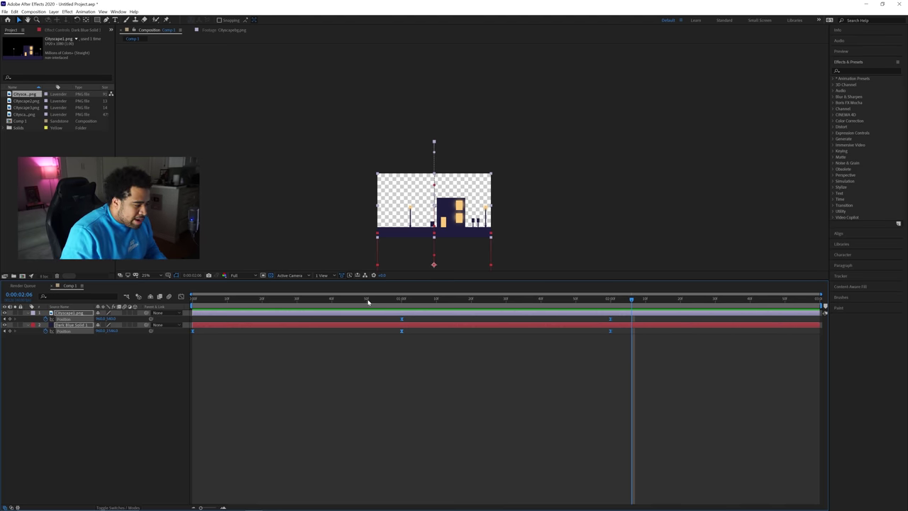
{"action": "key", "text": "space"}
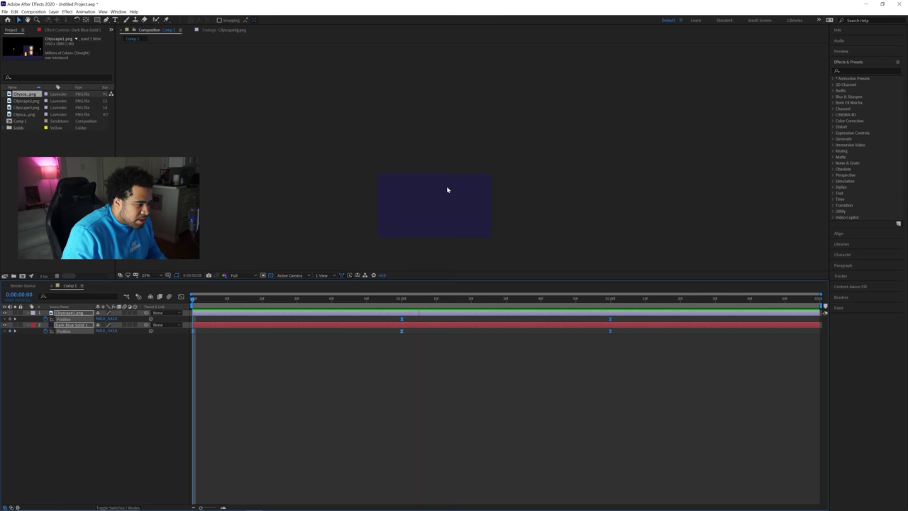
{"action": "key", "text": "space"}
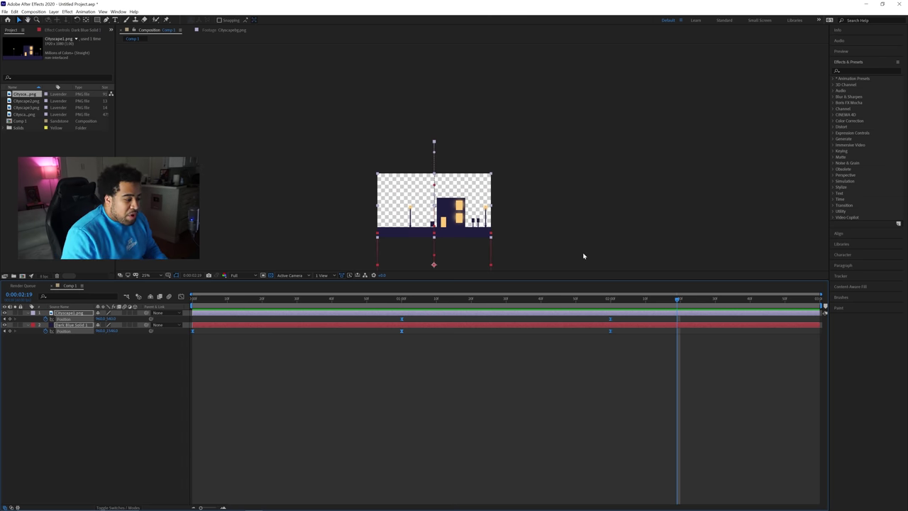
Add Cityscape2.png to the composition as the lowest layer, below the dark blue solid, and preview it during the slide
{"action": "left_click_drag", "start_coordinate": [400, 300], "coordinate": [343, 300]}
{"action": "left_click", "coordinate": [25, 101]}
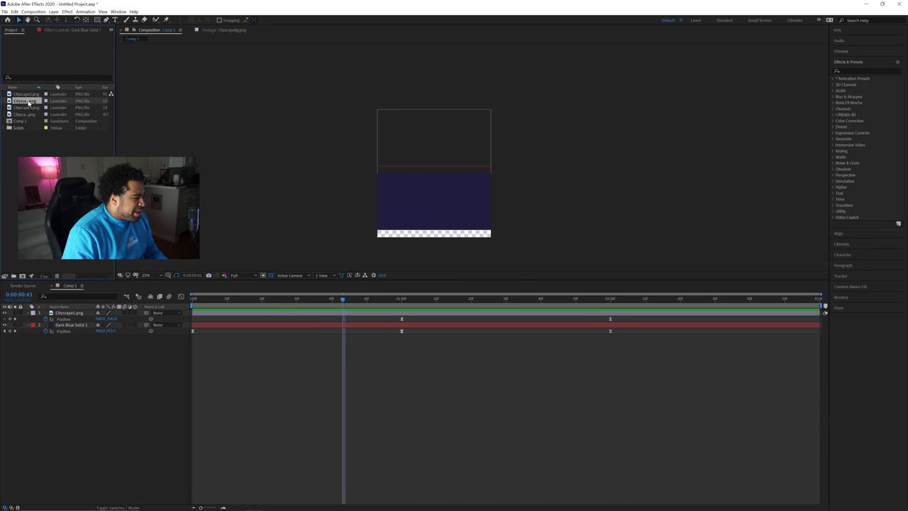
{"action": "left_click_drag", "start_coordinate": [99, 288], "coordinate": [80, 324]}
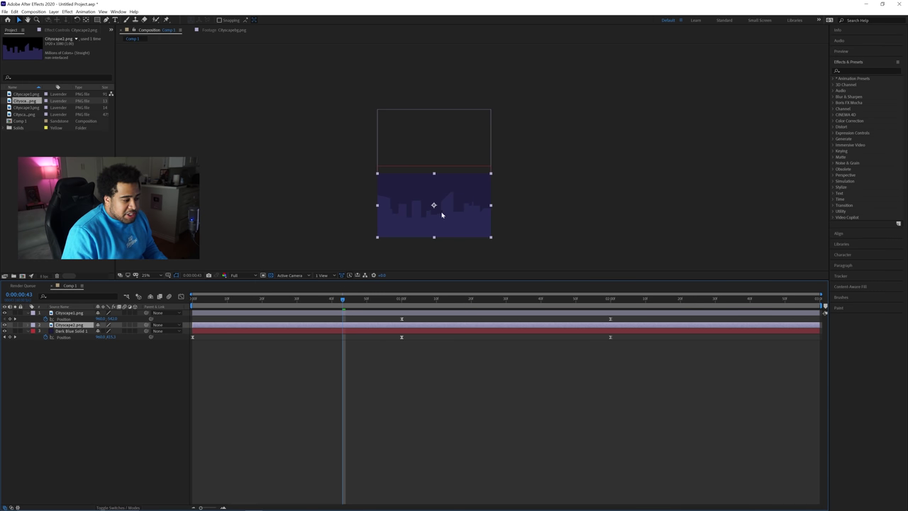
{"action": "left_click_drag", "start_coordinate": [355, 298], "coordinate": [398, 302]}
{"action": "left_click_drag", "start_coordinate": [70, 327], "coordinate": [71, 351]}
{"action": "key", "text": "space"}
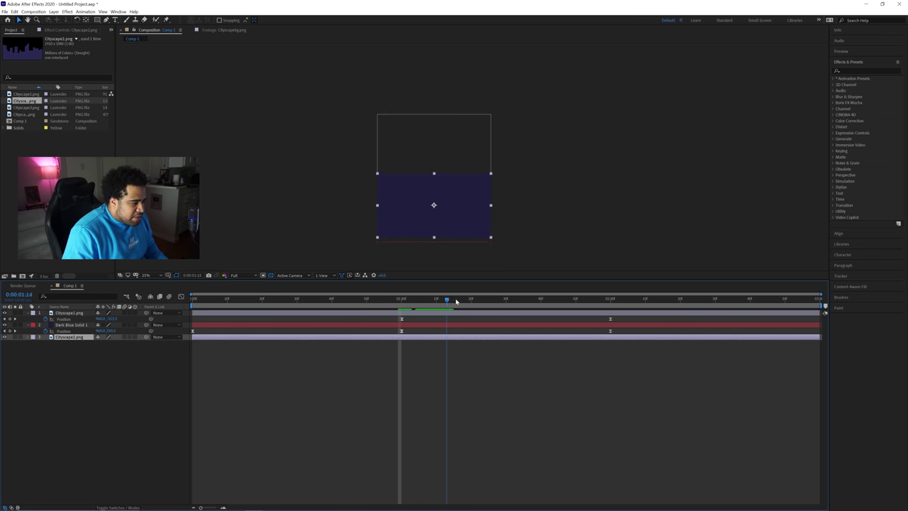
{"action": "key", "text": "space"}
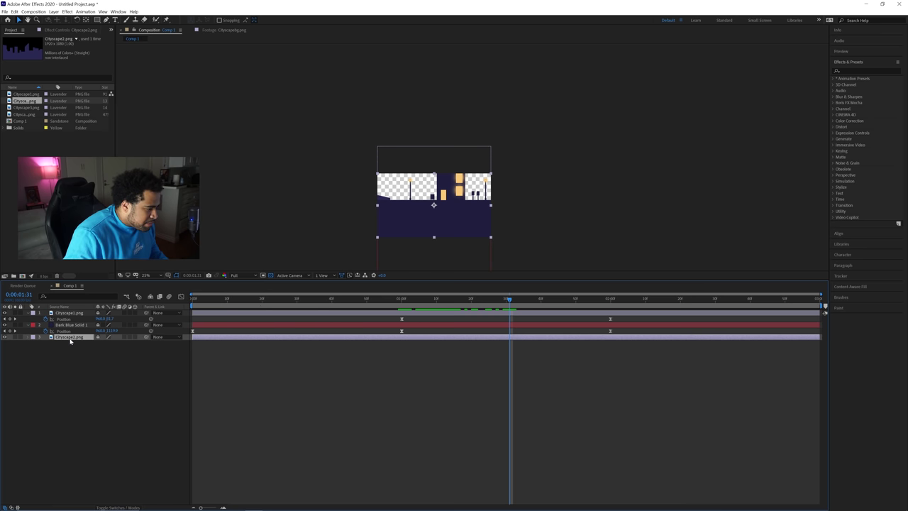
Go to 0:00:01:00 and reveal the Position property of Cityscape2.png
{"action": "left_click_drag", "start_coordinate": [406, 300], "coordinate": [401, 301]}
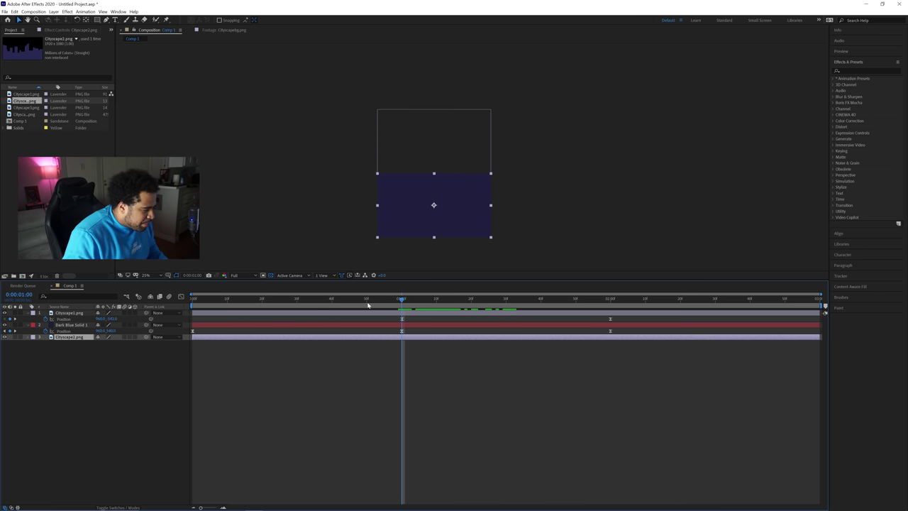
{"action": "key", "text": "p"}
{"action": "left_click_drag", "start_coordinate": [455, 137], "coordinate": [467, 238]}
{"action": "key", "text": "ctrl+z"}
{"action": "left_click", "coordinate": [74, 336]}
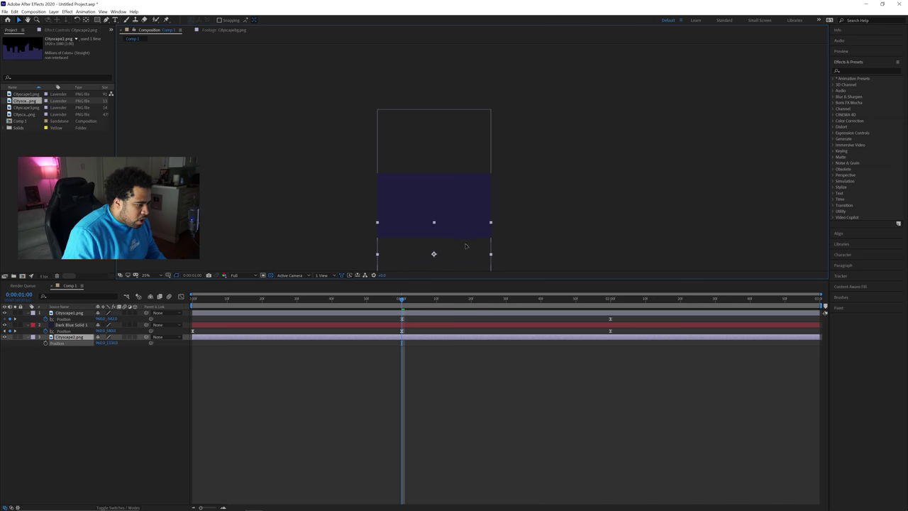
{"action": "key", "text": "ctrl+z"}
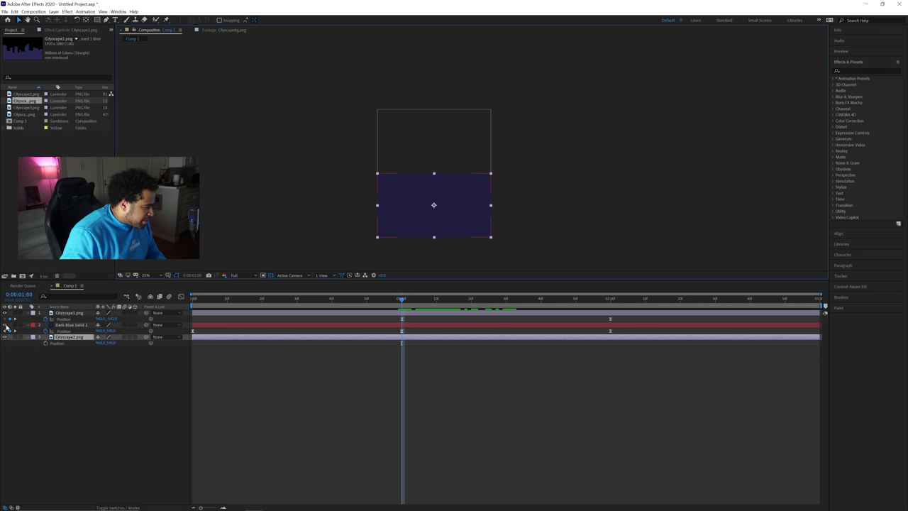
Hide the two upper layers and keyframe Cityscape2.png's Position at 0:00:01:00 with only its highest rooftops above the frame's lower edge
{"action": "left_click", "coordinate": [4, 325]}
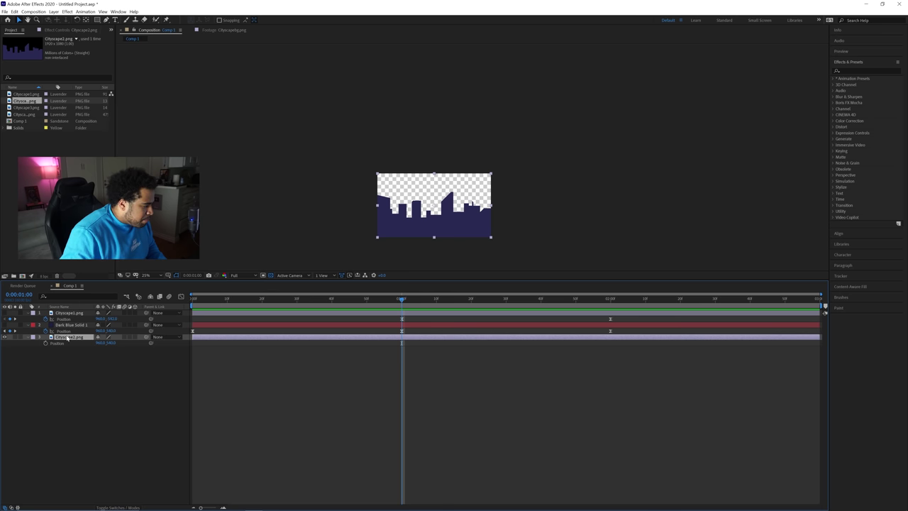
{"action": "left_click", "coordinate": [45, 344]}
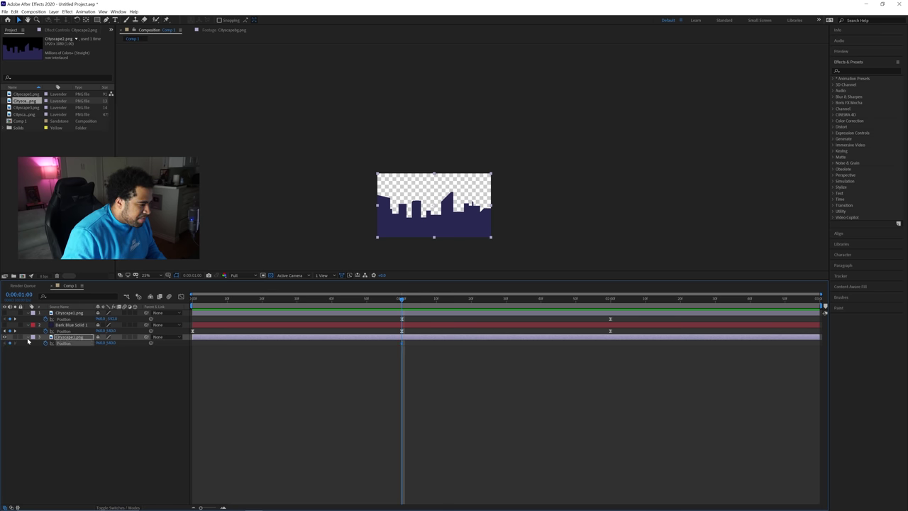
{"action": "left_click_drag", "start_coordinate": [459, 197], "coordinate": [452, 242]}
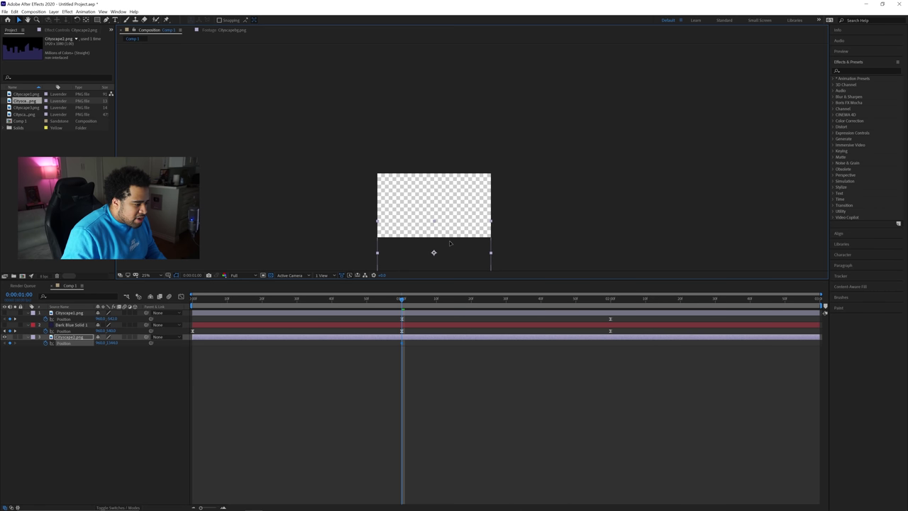
{"action": "left_click_drag", "start_coordinate": [447, 227], "coordinate": [447, 214]}
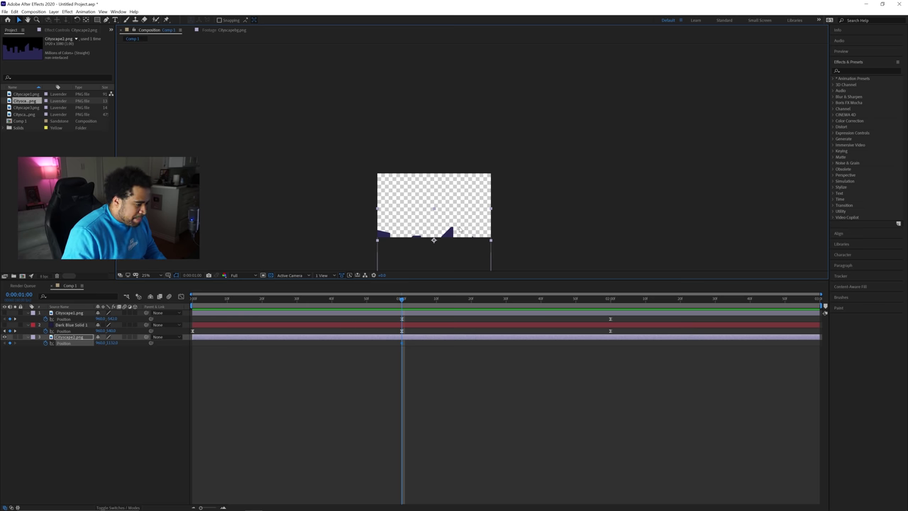
{"action": "left_click_drag", "start_coordinate": [468, 226], "coordinate": [468, 234]}
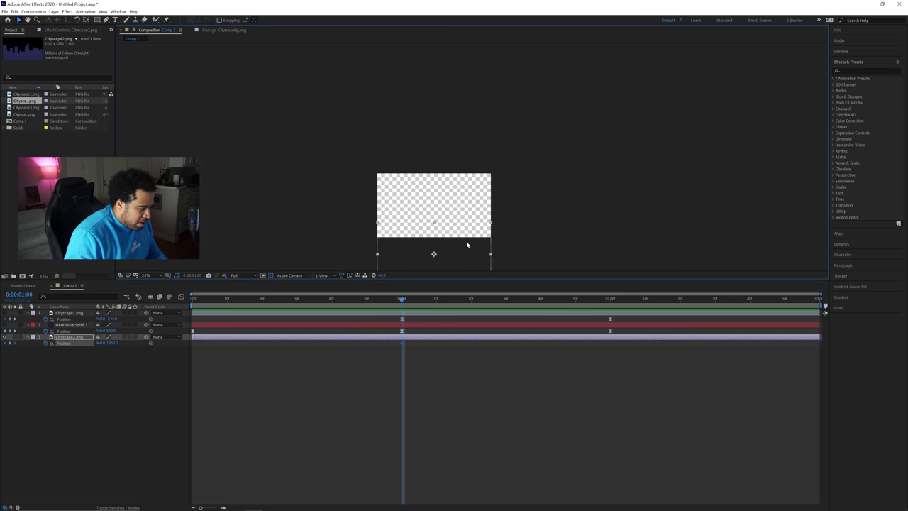
{"action": "mouse_move", "coordinate": [401, 300]}
{"action": "left_mouse_down"}
{"action": "mouse_move", "coordinate": [450, 300]}
{"action": "mouse_move", "coordinate": [404, 304]}
{"action": "left_mouse_up"}
{"action": "key", "text": "ctrl+z"}
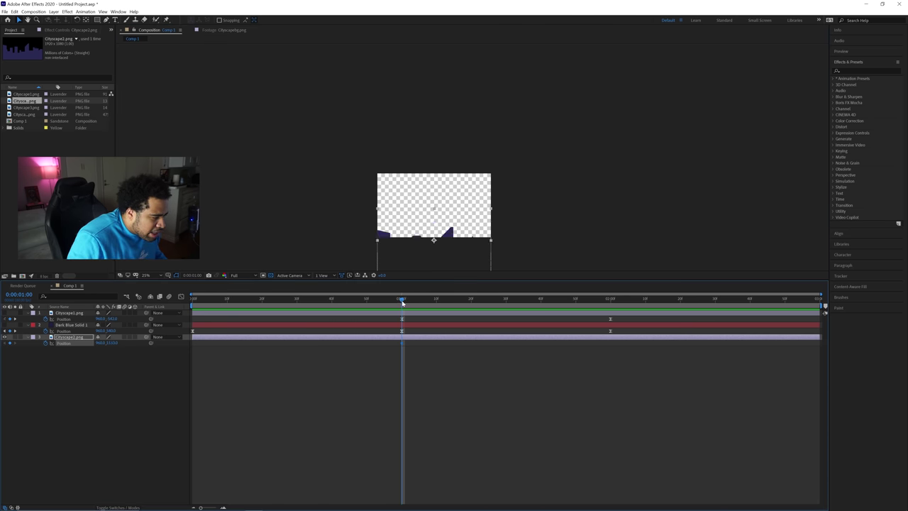
Undo the last Position changes of Cityscape2.png and keyframe its original Position of 960, 540 at 0:00:02:00
{"action": "key", "text": "ctrl+z"}
{"action": "key", "text": "ctrl+z"}
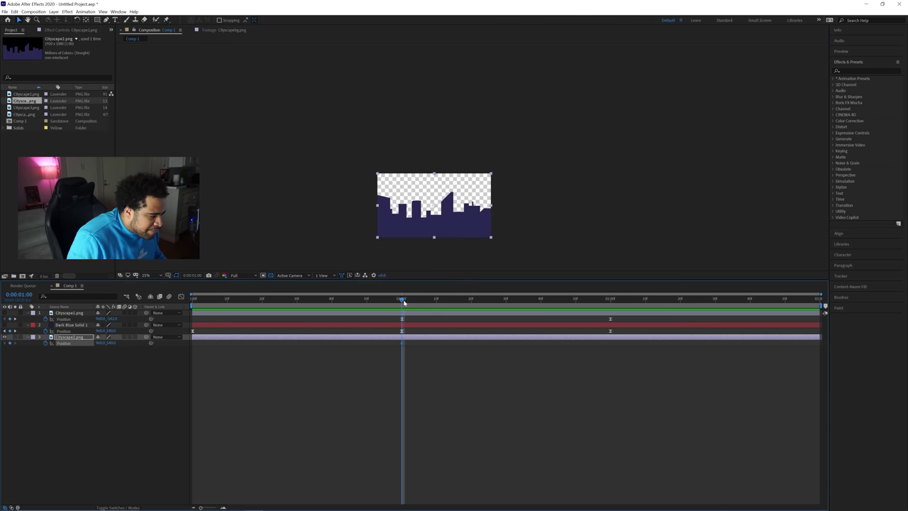
{"action": "left_click_drag", "start_coordinate": [403, 301], "coordinate": [609, 299]}
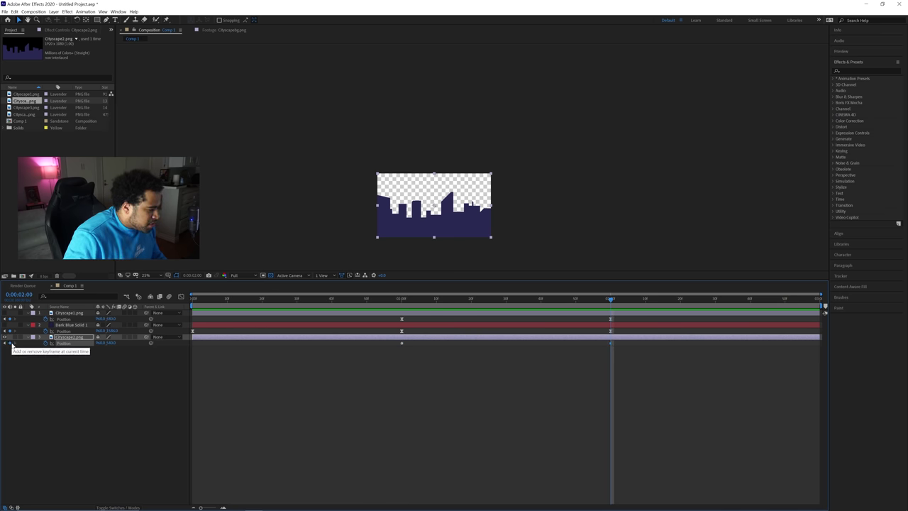
{"action": "left_click", "coordinate": [11, 343]}
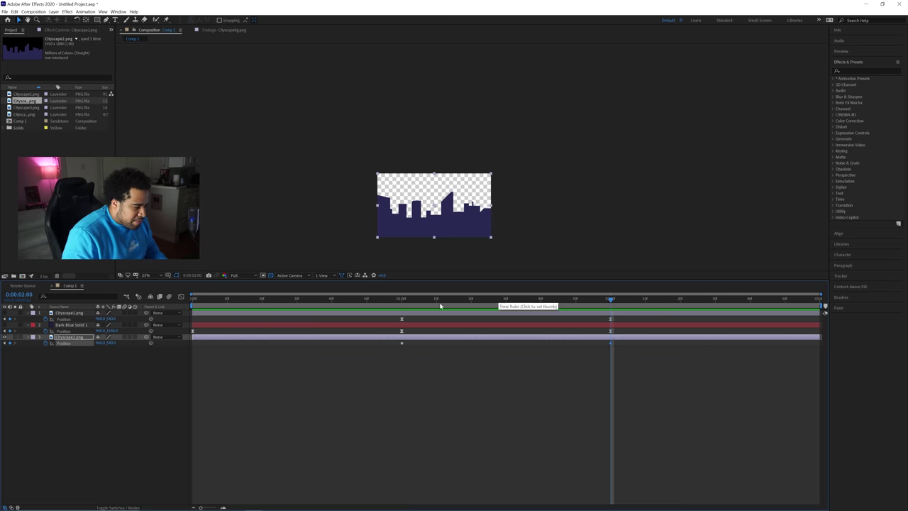
Lower Cityscape2.png at 0:00:01:00 to a Position Y of 1343 and preview the slide with the upper layers shown again
{"action": "left_click", "coordinate": [401, 299]}
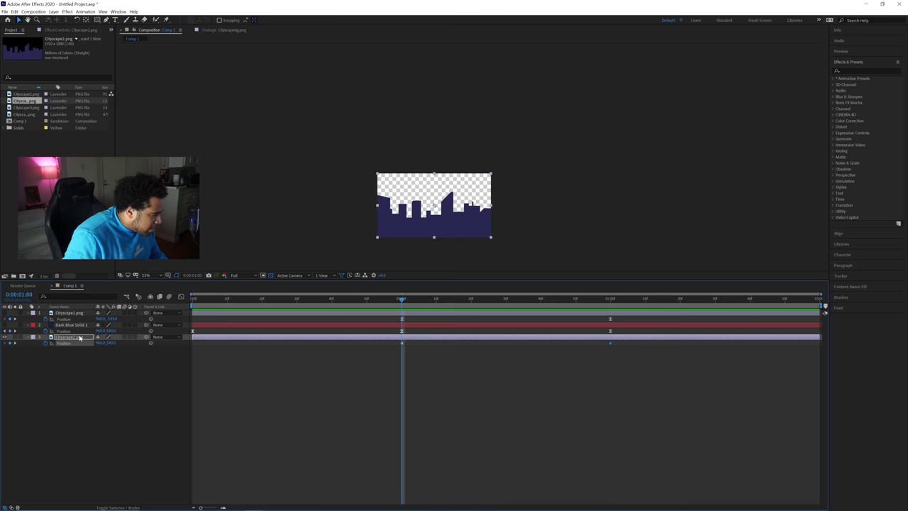
{"action": "left_click", "coordinate": [80, 338]}
{"action": "left_click_drag", "start_coordinate": [110, 343], "coordinate": [365, 299]}
{"action": "left_click", "coordinate": [5, 324]}
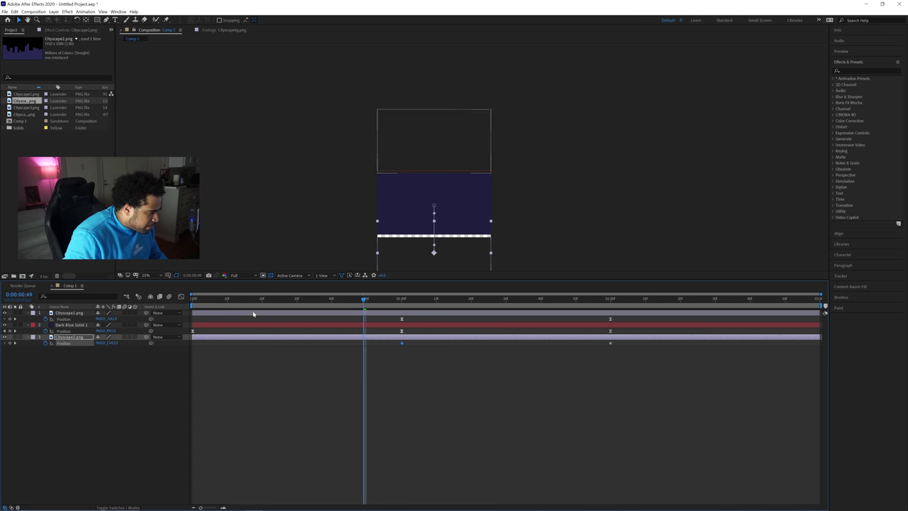
{"action": "left_click_drag", "start_coordinate": [211, 301], "coordinate": [552, 319]}
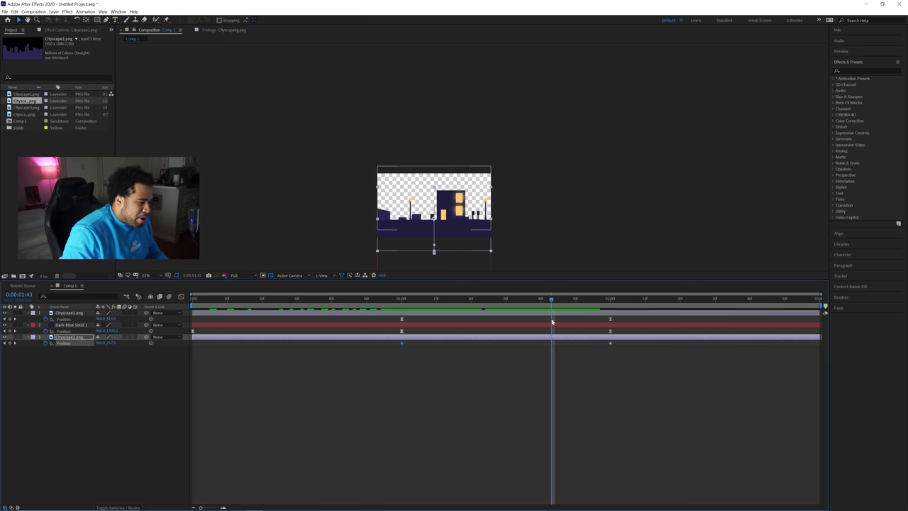
{"action": "left_click_drag", "start_coordinate": [552, 301], "coordinate": [586, 317]}
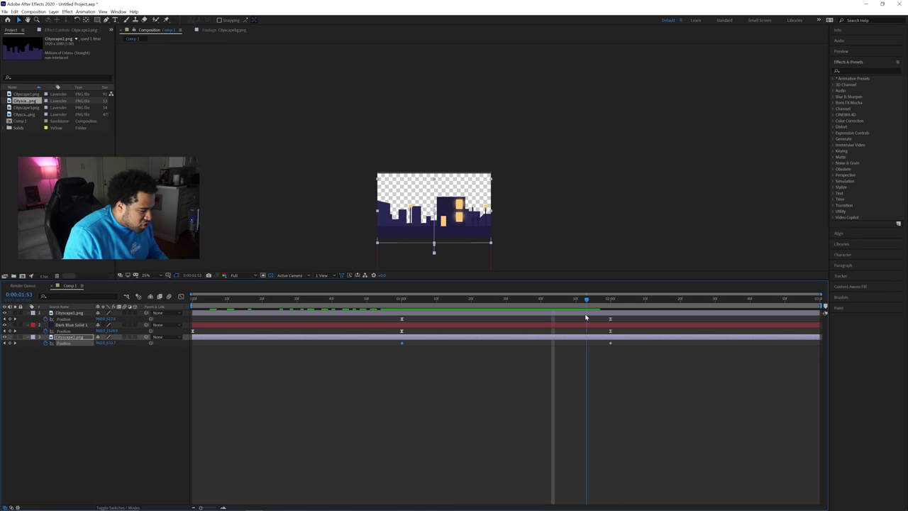
Ease both Position keyframes of Cityscape2.png and lengthen the ease into the end keyframe in the speed graph
{"action": "left_click", "coordinate": [477, 357]}
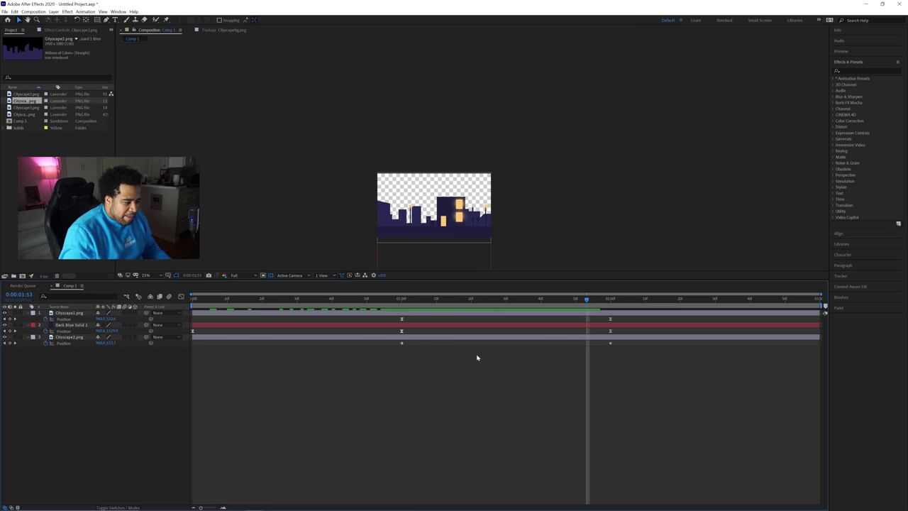
{"action": "left_click_drag", "start_coordinate": [395, 347], "coordinate": [610, 346]}
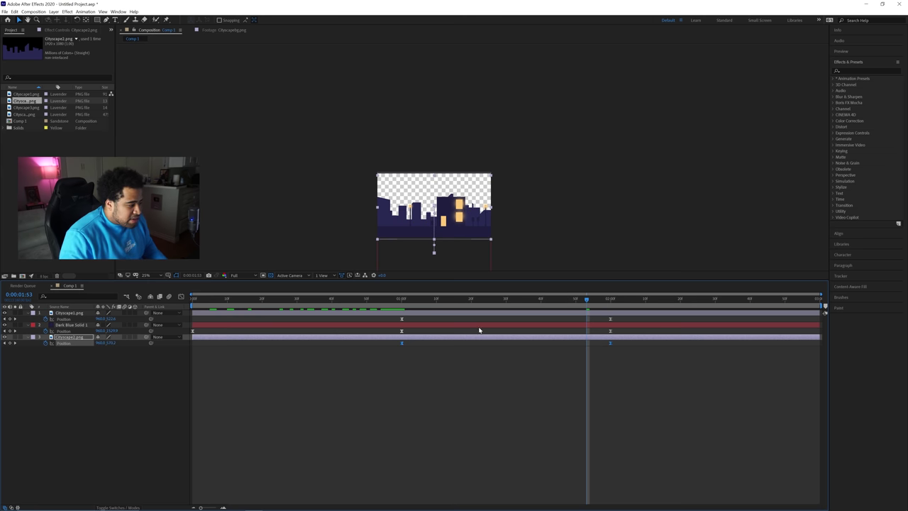
{"action": "left_click", "coordinate": [182, 297]}
{"action": "left_click_drag", "start_coordinate": [330, 428], "coordinate": [467, 479]}
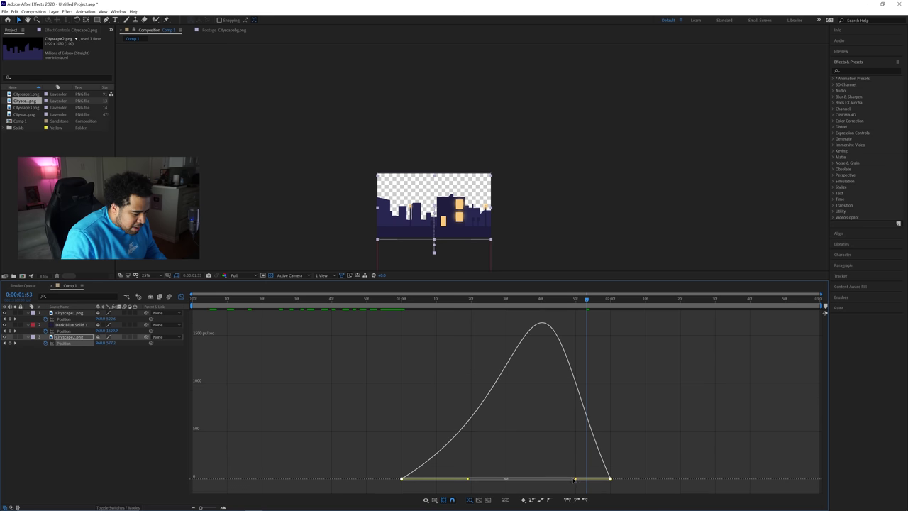
{"action": "left_click_drag", "start_coordinate": [575, 478], "coordinate": [541, 478]}
{"action": "left_click", "coordinate": [182, 297]}
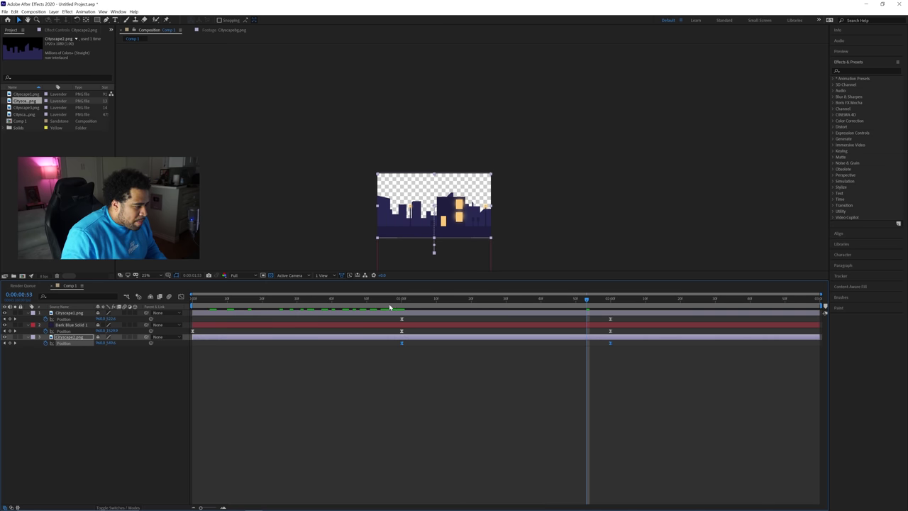
Preview the eased rise of Cityscape2.png and try an earlier end keyframe for its Position
{"action": "key", "text": "space"}
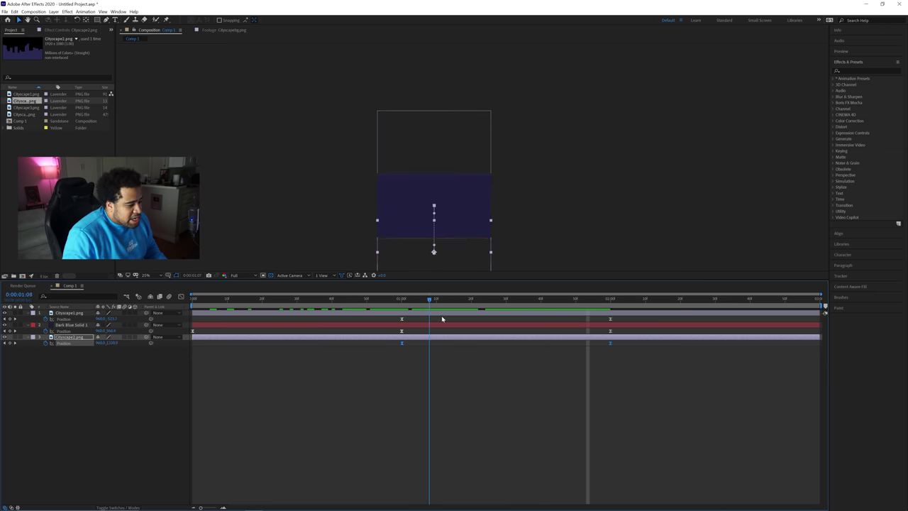
{"action": "left_click", "coordinate": [611, 358]}
{"action": "left_click_drag", "start_coordinate": [609, 342], "coordinate": [590, 346]}
{"action": "left_click_drag", "start_coordinate": [570, 305], "coordinate": [611, 346]}
{"action": "left_click", "coordinate": [587, 373]}
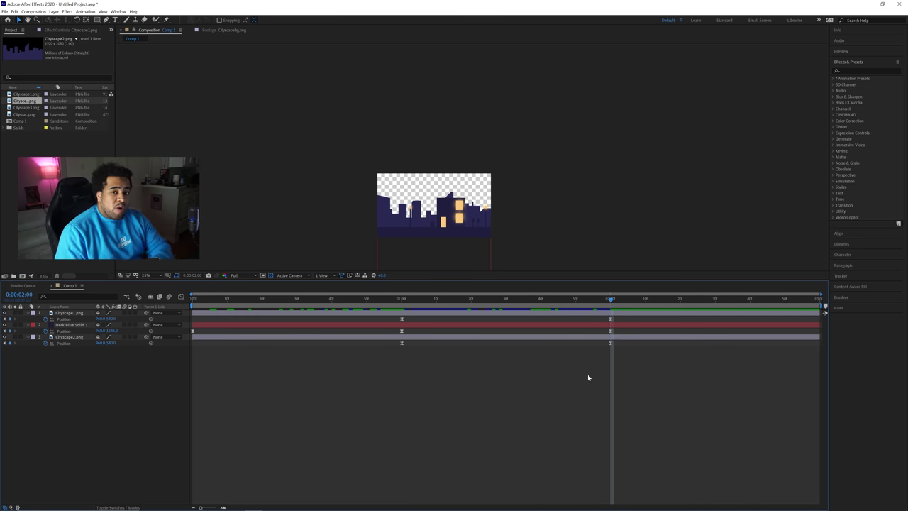
{"action": "left_click_drag", "start_coordinate": [400, 297], "coordinate": [578, 313]}
Add Cityscape3.png as the lowest layer and paste Cityscape2.png's two Position keyframes onto it at 0:00:01:00
{"action": "left_click_drag", "start_coordinate": [388, 354], "coordinate": [619, 346]}
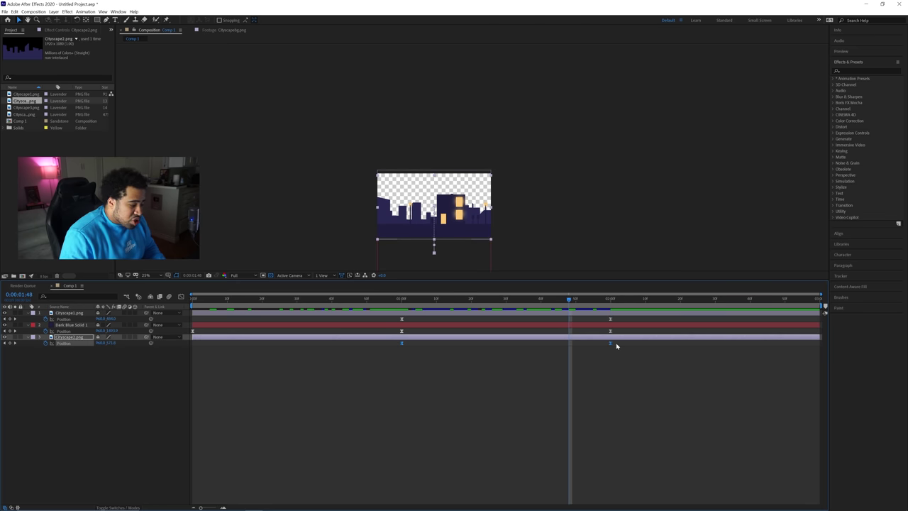
{"action": "left_click", "coordinate": [105, 375]}
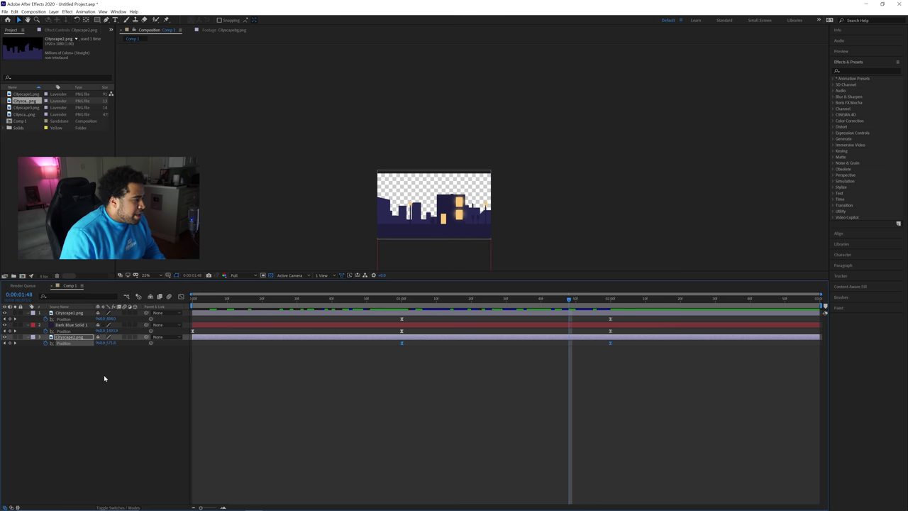
{"action": "left_click", "coordinate": [30, 109]}
{"action": "left_click_drag", "start_coordinate": [30, 109], "coordinate": [87, 356]}
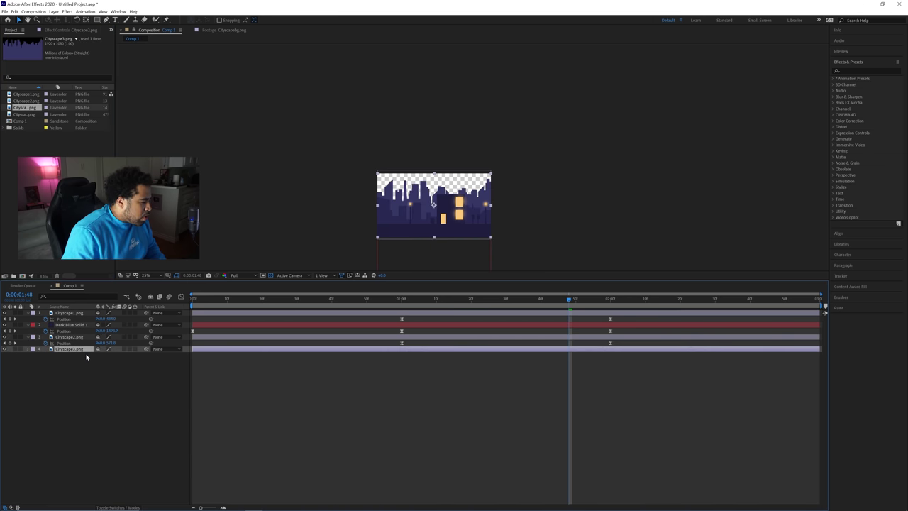
{"action": "left_click", "coordinate": [401, 300]}
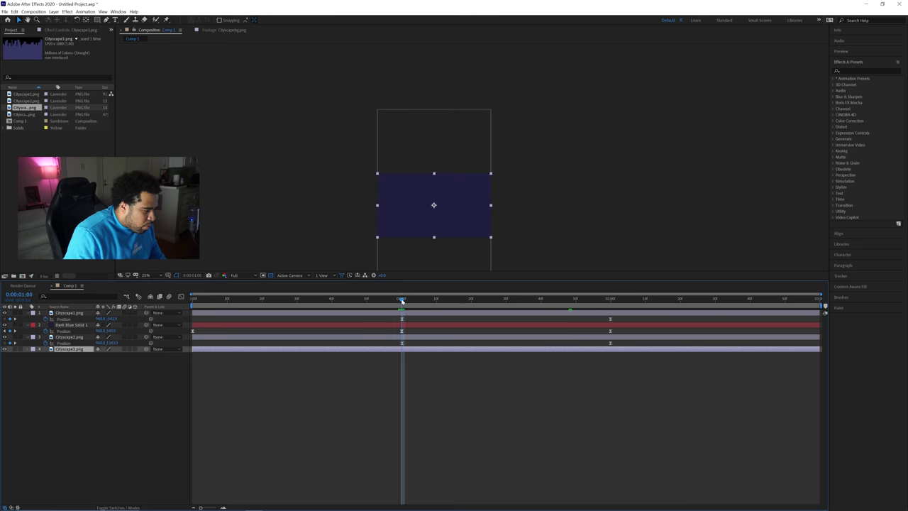
{"action": "left_click", "coordinate": [78, 349]}
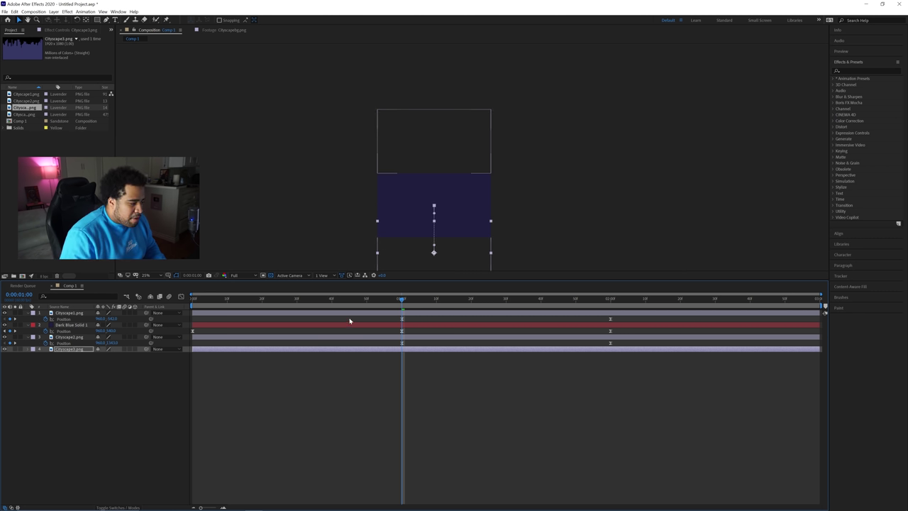
Preview the slide of all the skyline layers from 0:00:01:00 in a closer view, checking the end of Cityscape2.png's motion
{"action": "left_click", "coordinate": [74, 337]}
{"action": "left_click_drag", "start_coordinate": [402, 306], "coordinate": [547, 310]}
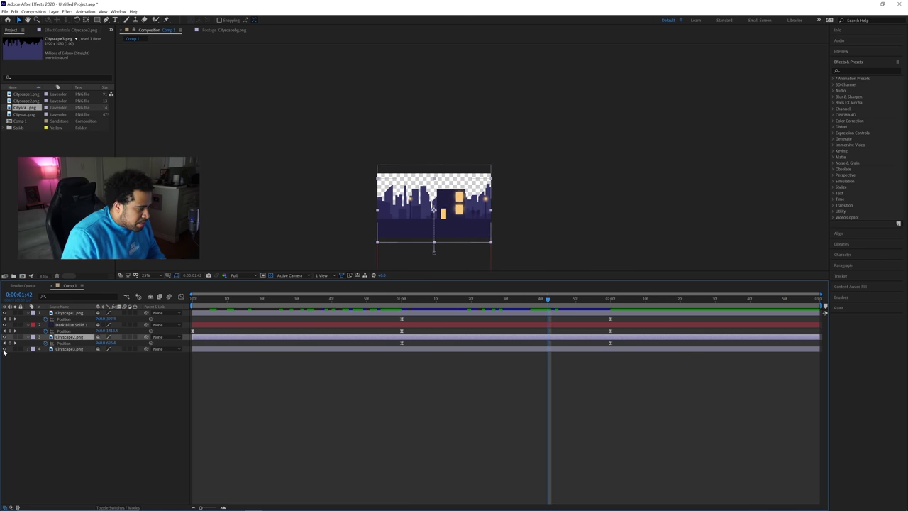
{"action": "scroll", "coordinate": [464, 241], "scroll_direction": "up", "scroll_amount": 2}
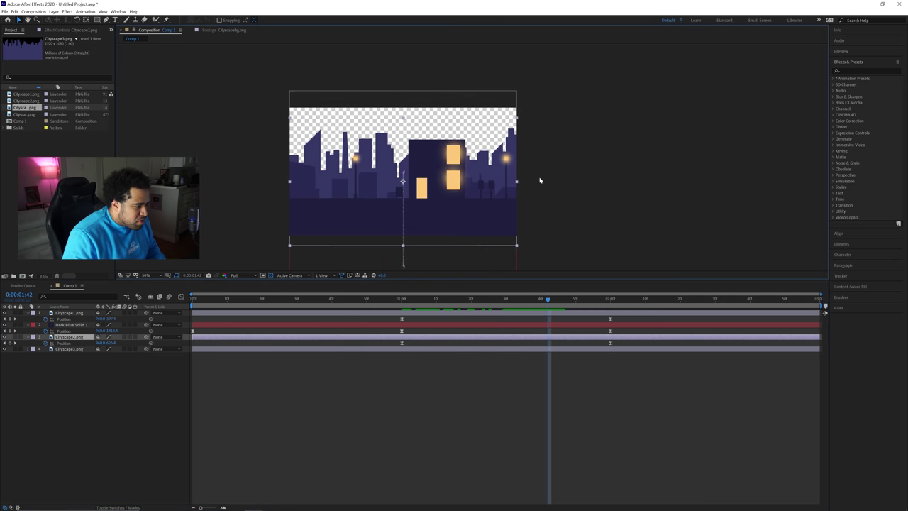
{"action": "scroll", "coordinate": [540, 195], "scroll_direction": "up", "scroll_amount": 2}
{"action": "scroll", "coordinate": [588, 200], "scroll_direction": "down", "scroll_amount": 2}
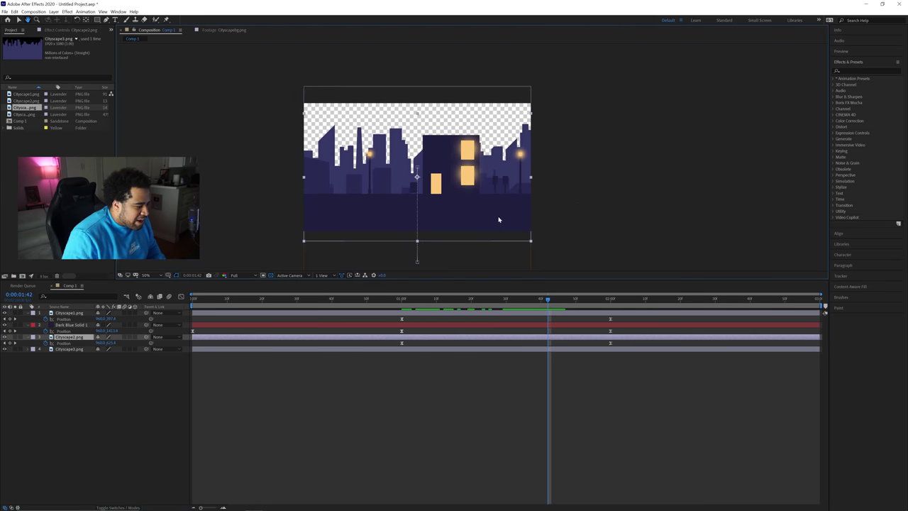
{"action": "key", "text": "v"}
{"action": "left_click_drag", "start_coordinate": [392, 306], "coordinate": [606, 307]}
{"action": "mouse_move", "coordinate": [610, 344]}
{"action": "left_mouse_down"}
{"action": "mouse_move", "coordinate": [574, 344]}
{"action": "mouse_move", "coordinate": [666, 346]}
{"action": "mouse_move", "coordinate": [609, 345]}
{"action": "left_mouse_up"}
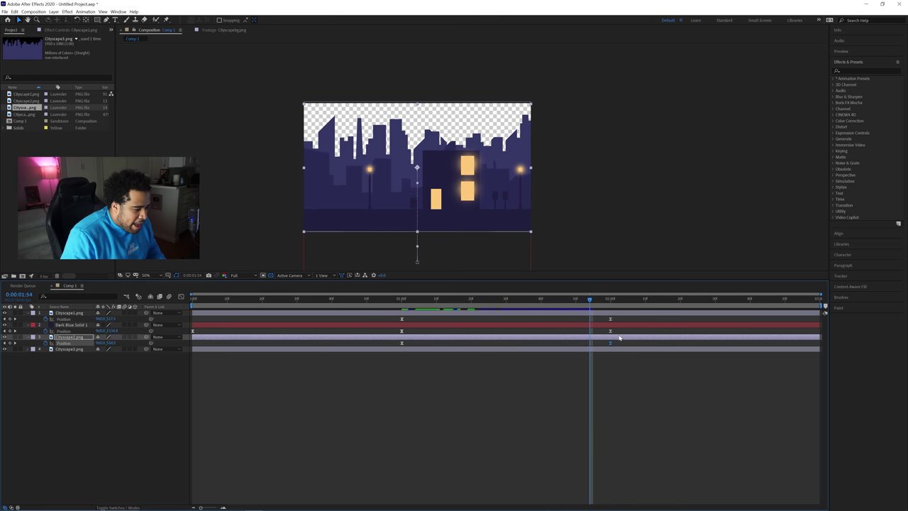
Delay the end Position keyframes to about 0:00:02:06 for Cityscape3.png and 0:00:02:03 for Cityscape2.png, and preview the staggered motion
{"action": "left_click", "coordinate": [90, 348]}
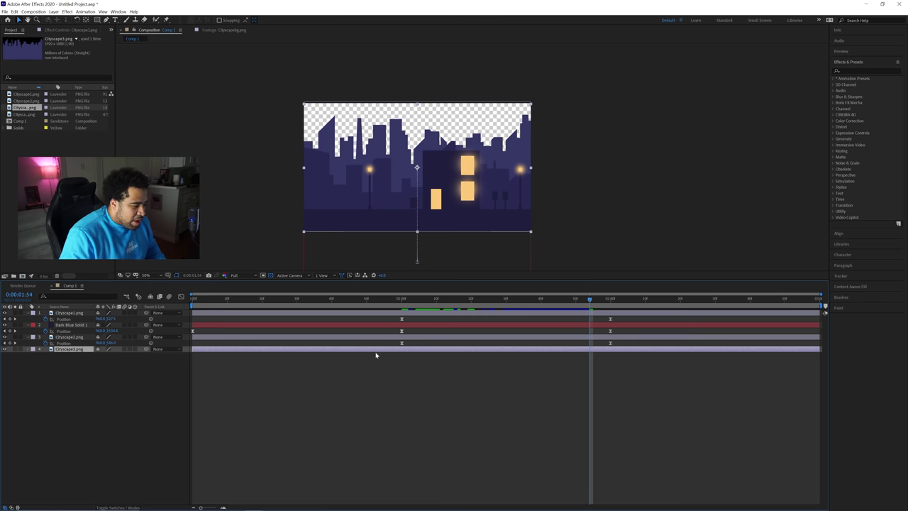
{"action": "left_click_drag", "start_coordinate": [413, 301], "coordinate": [611, 308]}
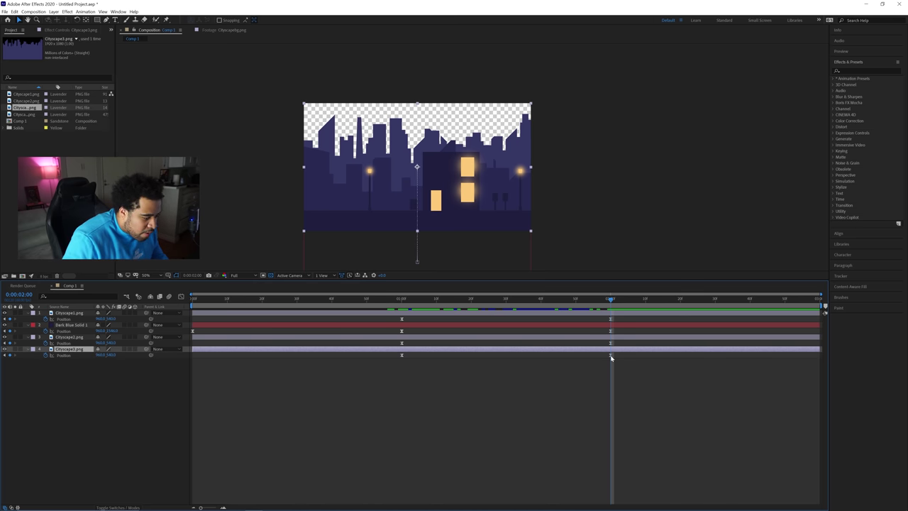
{"action": "mouse_move", "coordinate": [611, 356]}
{"action": "left_mouse_down"}
{"action": "mouse_move", "coordinate": [584, 357]}
{"action": "mouse_move", "coordinate": [624, 358]}
{"action": "left_mouse_up"}
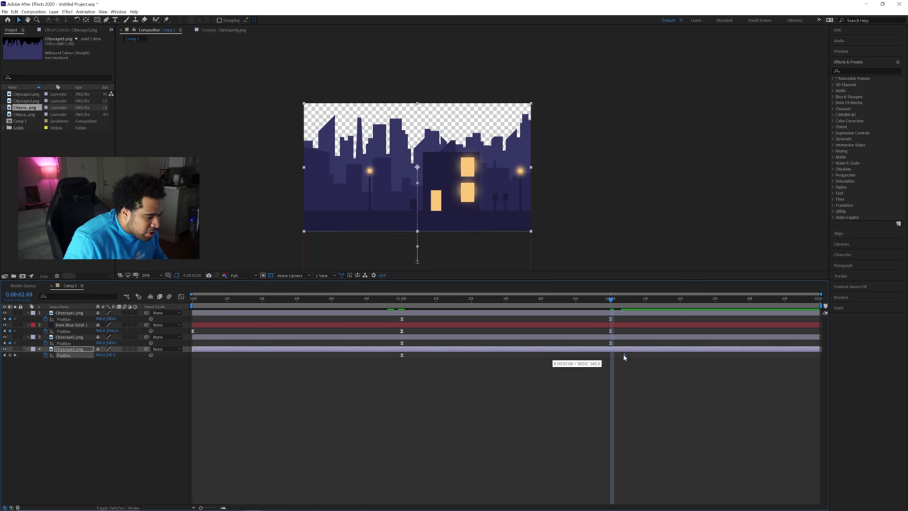
{"action": "left_click", "coordinate": [612, 344]}
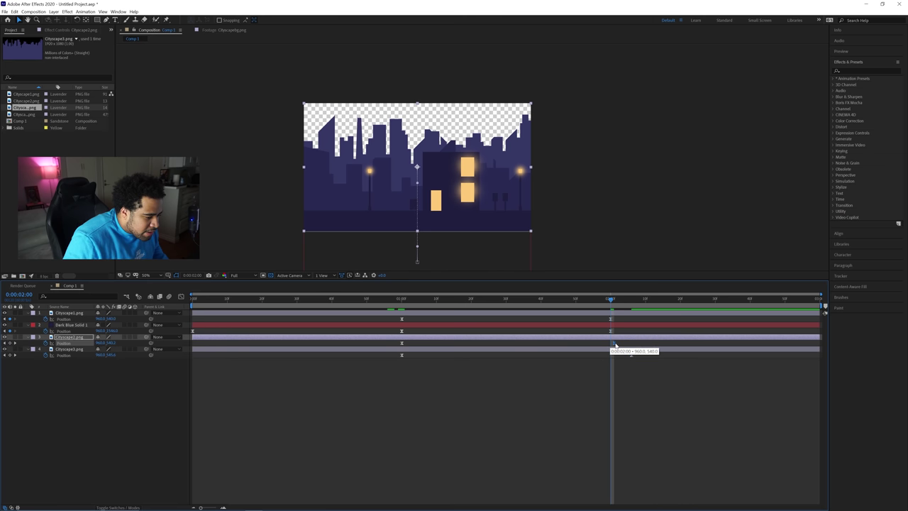
{"action": "left_click_drag", "start_coordinate": [619, 345], "coordinate": [621, 345]}
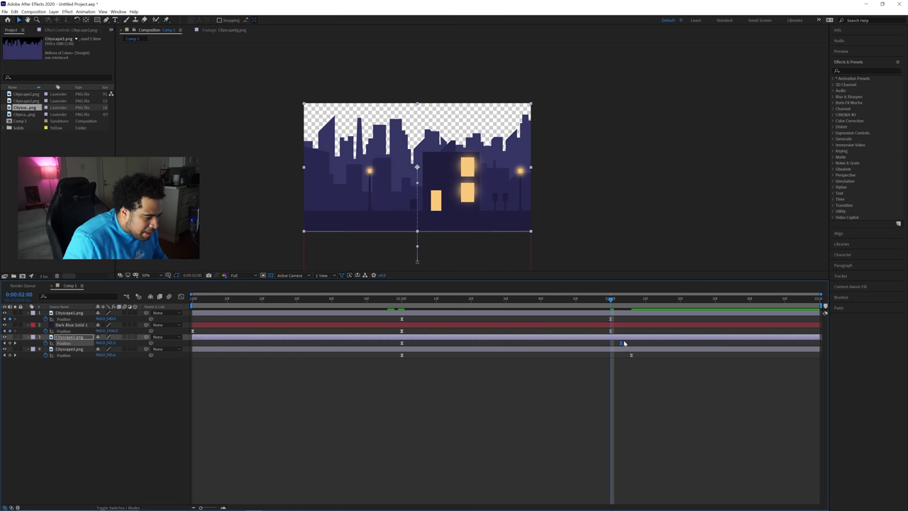
{"action": "left_click_drag", "start_coordinate": [399, 304], "coordinate": [625, 322]}
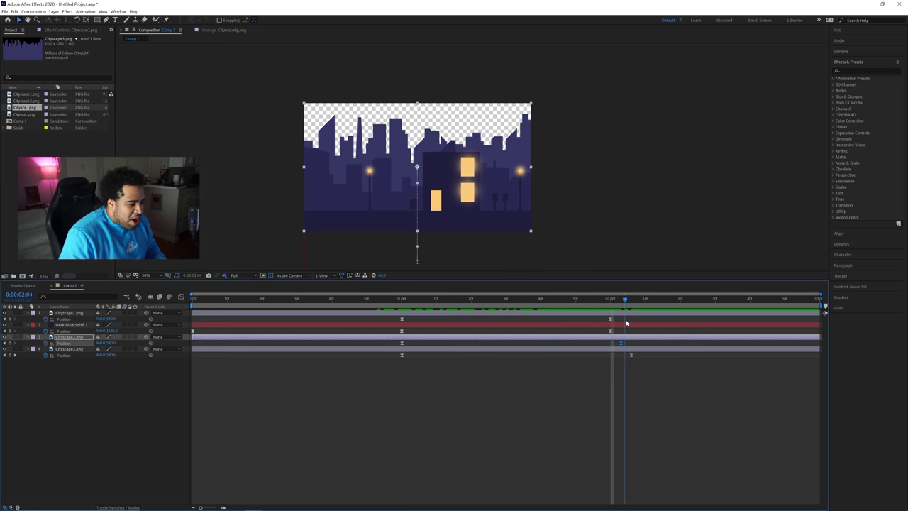
Add Cityscapebg.png as the lowest layer and trim its start to 0:00:01:00
{"action": "left_click", "coordinate": [565, 390]}
{"action": "left_click_drag", "start_coordinate": [29, 115], "coordinate": [74, 374]}
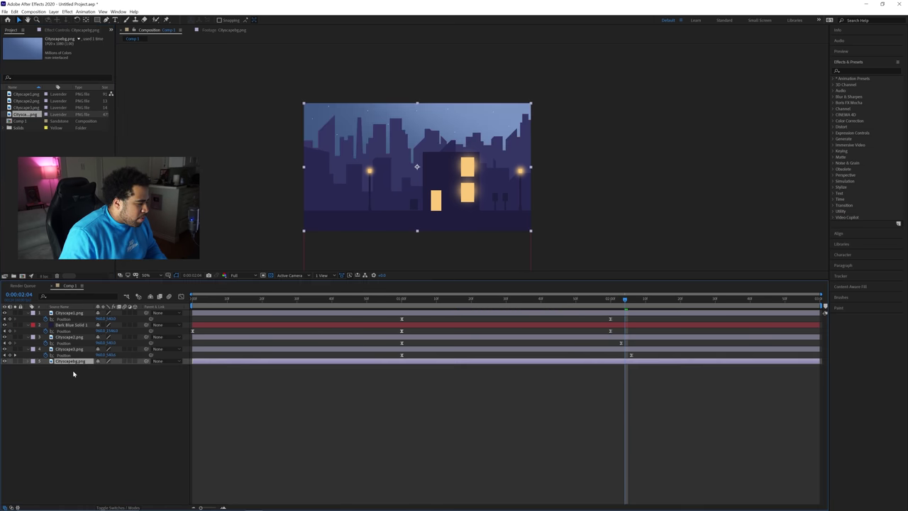
{"action": "left_click_drag", "start_coordinate": [196, 298], "coordinate": [404, 303]}
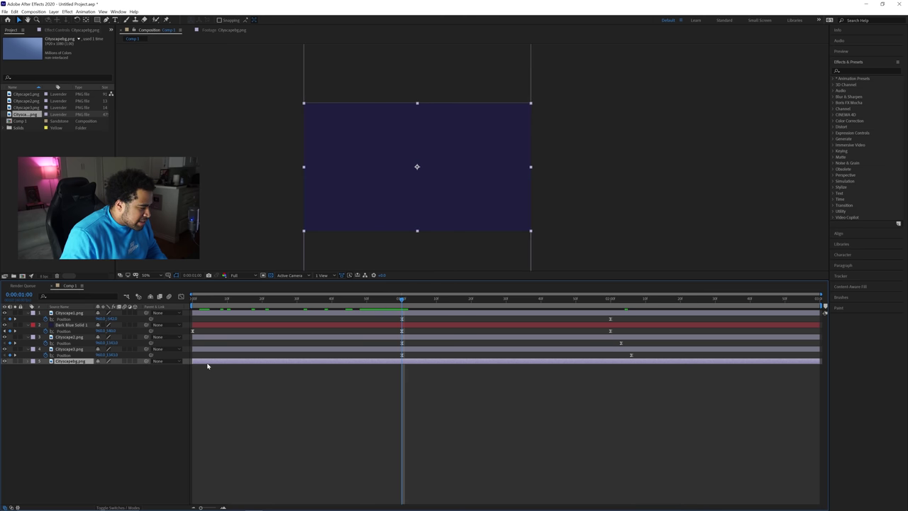
{"action": "left_click_drag", "start_coordinate": [242, 360], "coordinate": [395, 358]}
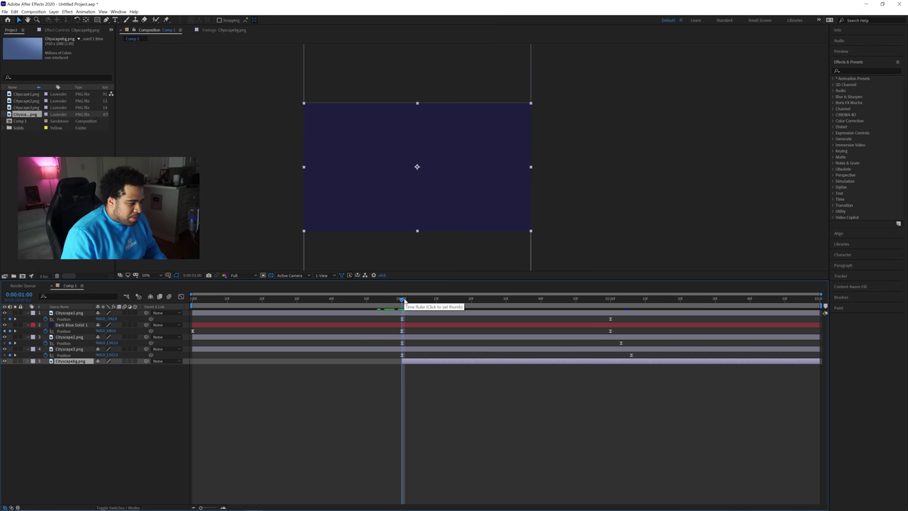
Check which skyline layers show before 0:00:01:00 and behind the dark blue solid at 0:00:01:00
{"action": "left_click_drag", "start_coordinate": [361, 299], "coordinate": [227, 301]}
{"action": "left_click", "coordinate": [92, 379]}
{"action": "left_click", "coordinate": [69, 349]}
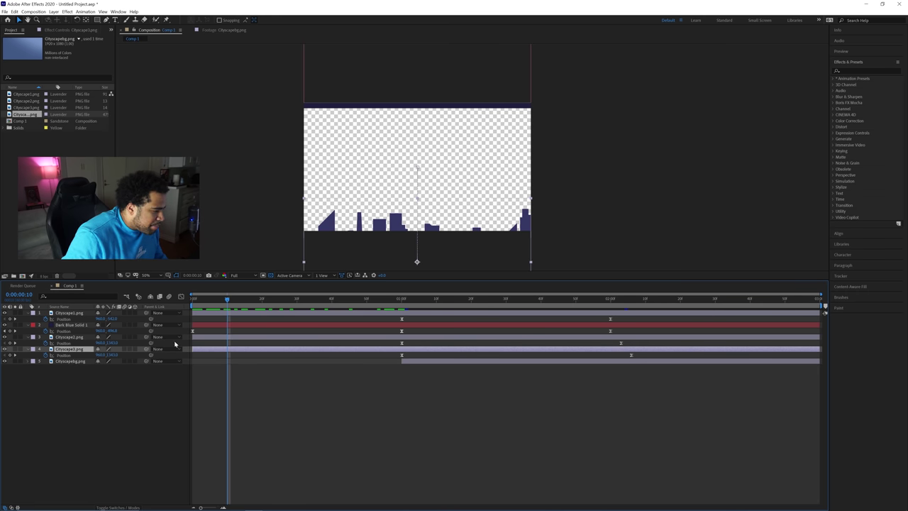
{"action": "left_click", "coordinate": [402, 301]}
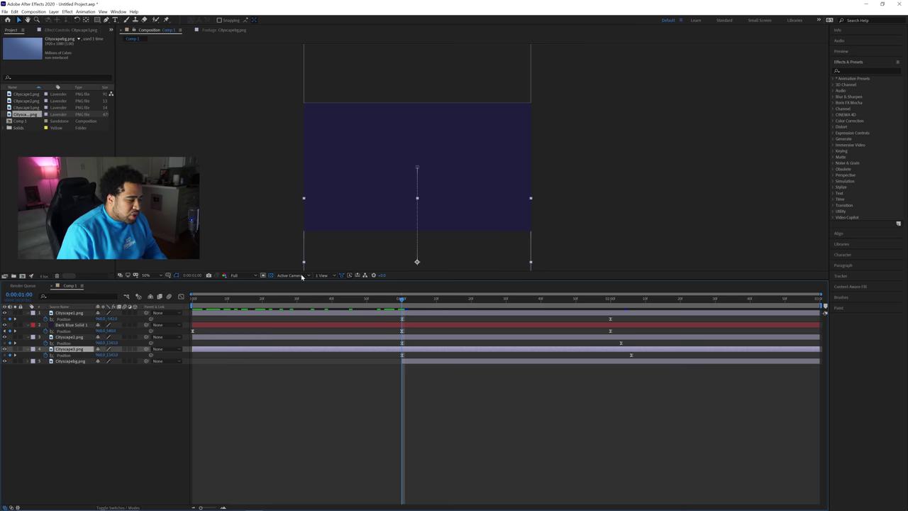
{"action": "left_click", "coordinate": [73, 336]}
{"action": "left_click", "coordinate": [5, 324]}
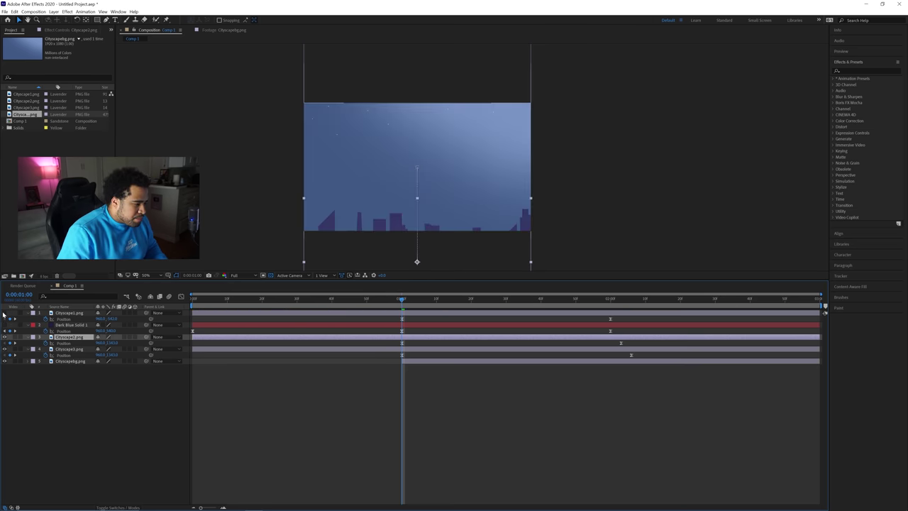
{"action": "left_click", "coordinate": [4, 324]}
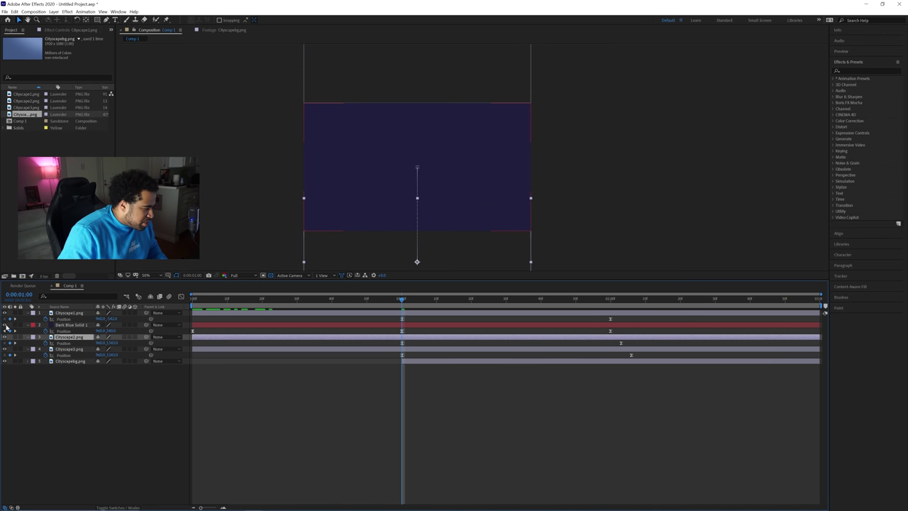
Lower Cityscape3.png's start Position at 0:00:01:00 to about 960, 1591, checking the earlier frames for visible buildings
{"action": "left_click", "coordinate": [73, 349]}
{"action": "left_click_drag", "start_coordinate": [477, 246], "coordinate": [478, 251]}
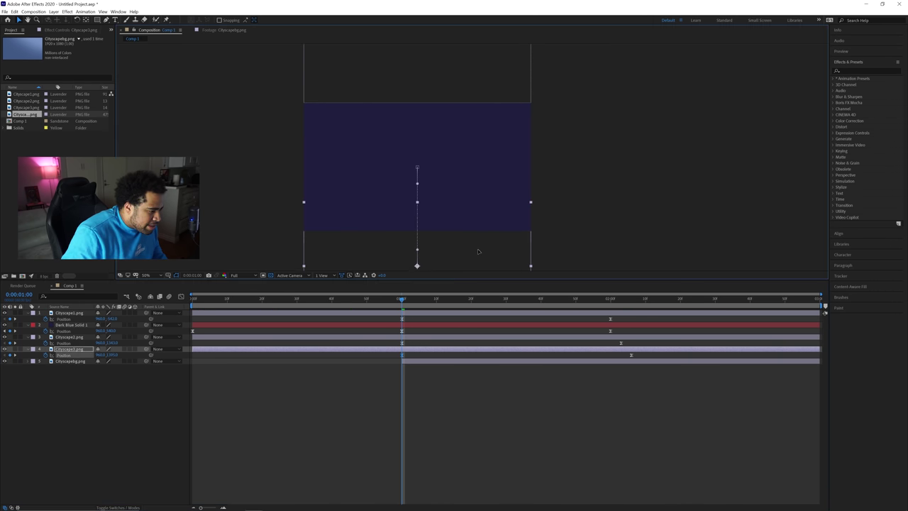
{"action": "left_click_drag", "start_coordinate": [356, 304], "coordinate": [401, 305]}
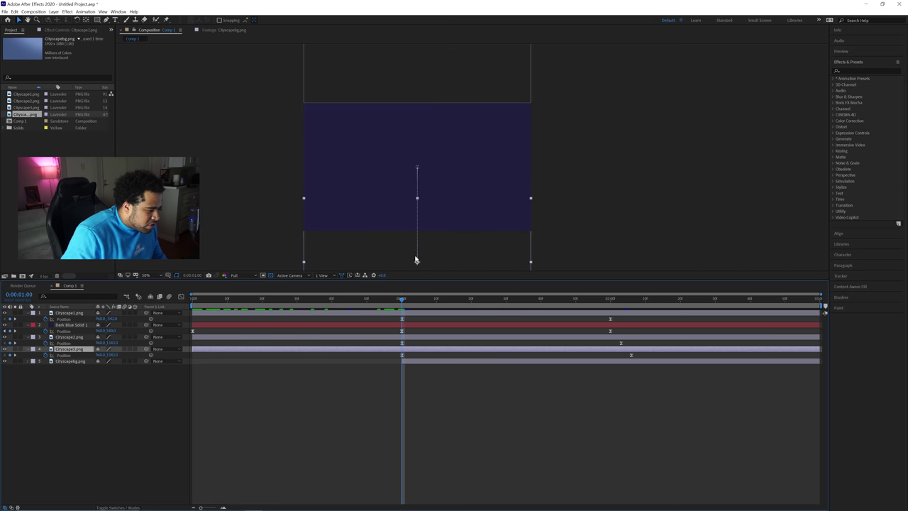
{"action": "left_click_drag", "start_coordinate": [330, 301], "coordinate": [260, 303]}
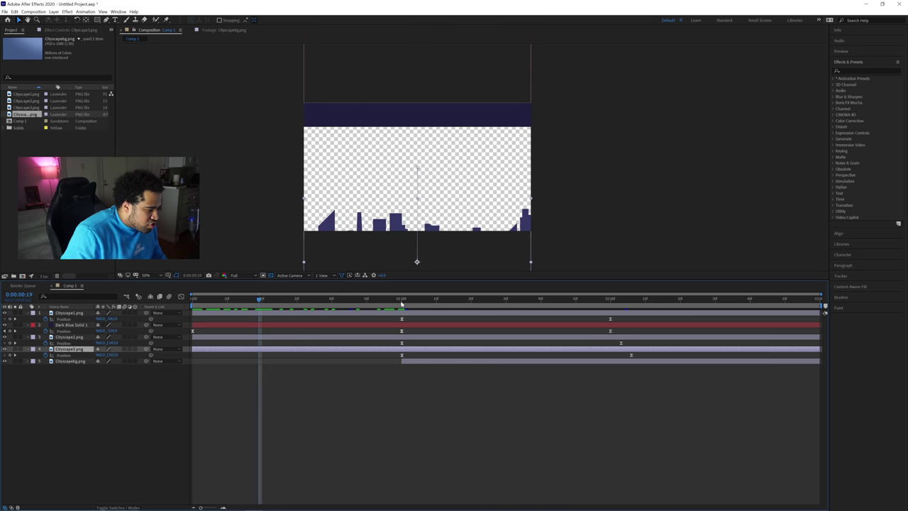
{"action": "left_click", "coordinate": [401, 304]}
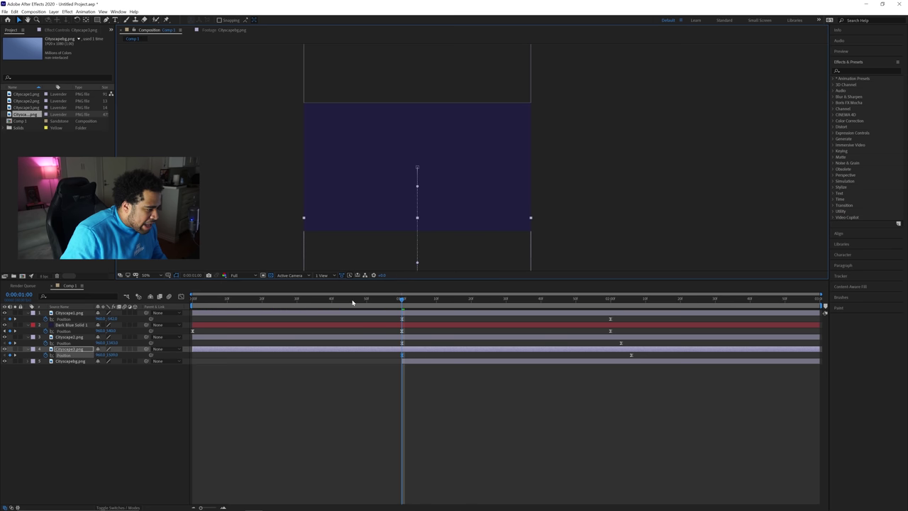
{"action": "left_click_drag", "start_coordinate": [352, 302], "coordinate": [402, 306]}
{"action": "key", "text": "space"}
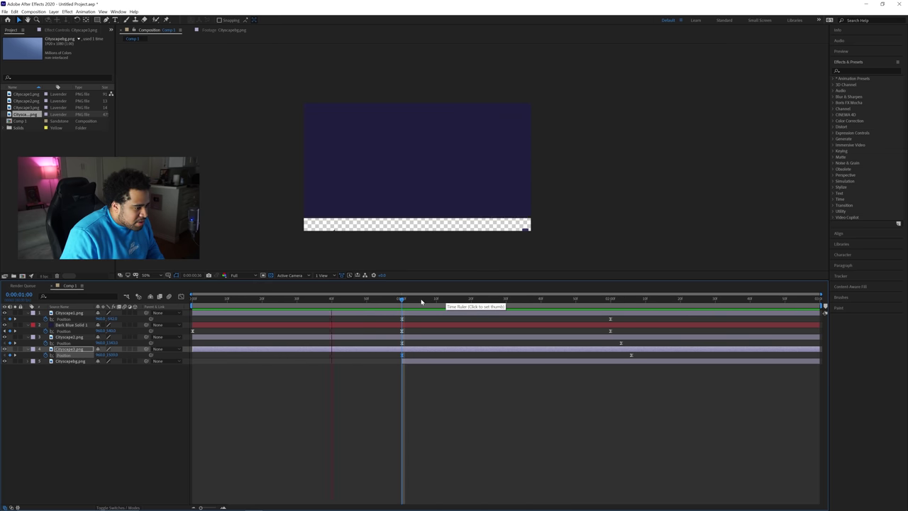
{"action": "key", "text": "space"}
{"action": "left_click_drag", "start_coordinate": [404, 304], "coordinate": [279, 301]}
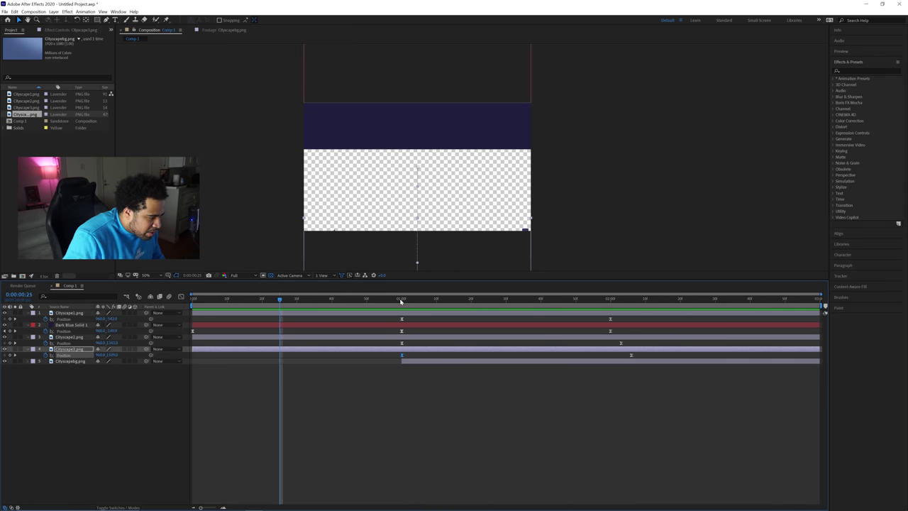
{"action": "left_click", "coordinate": [401, 300]}
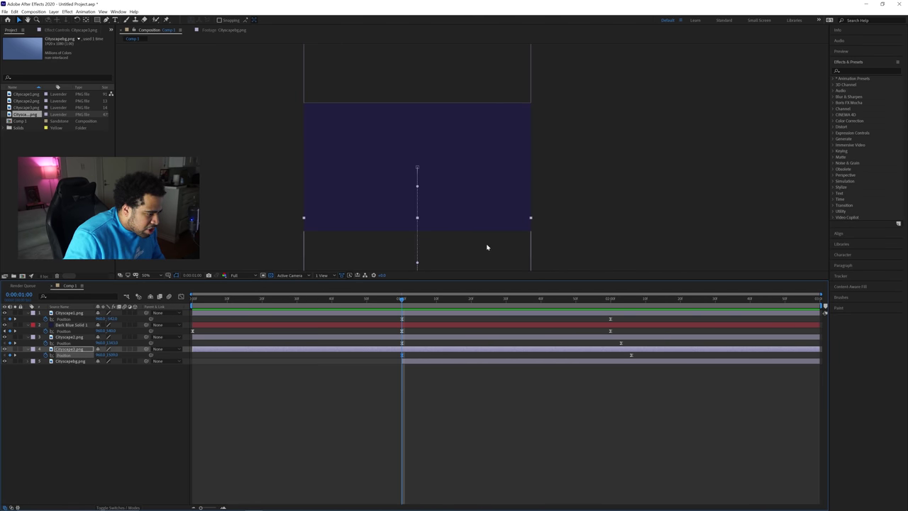
{"action": "left_click_drag", "start_coordinate": [487, 244], "coordinate": [481, 253]}
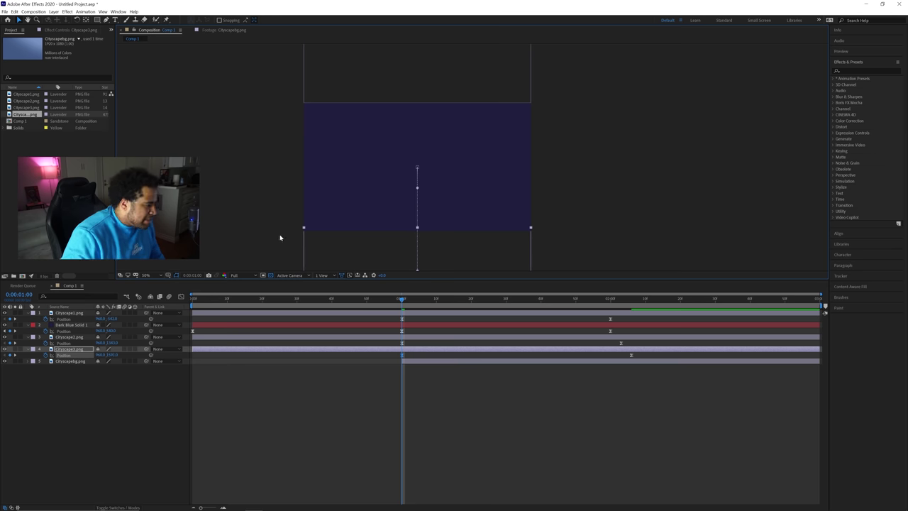
Preview the whole transition repeatedly from the start, checking the solid's slide and the pause before the skyline moves
{"action": "key", "text": "space"}
{"action": "left_click", "coordinate": [560, 229]}
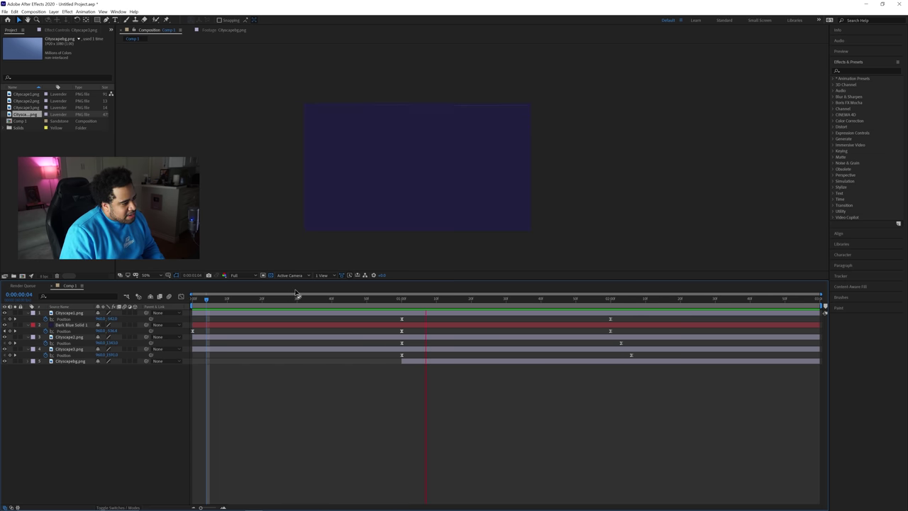
{"action": "key", "text": "space"}
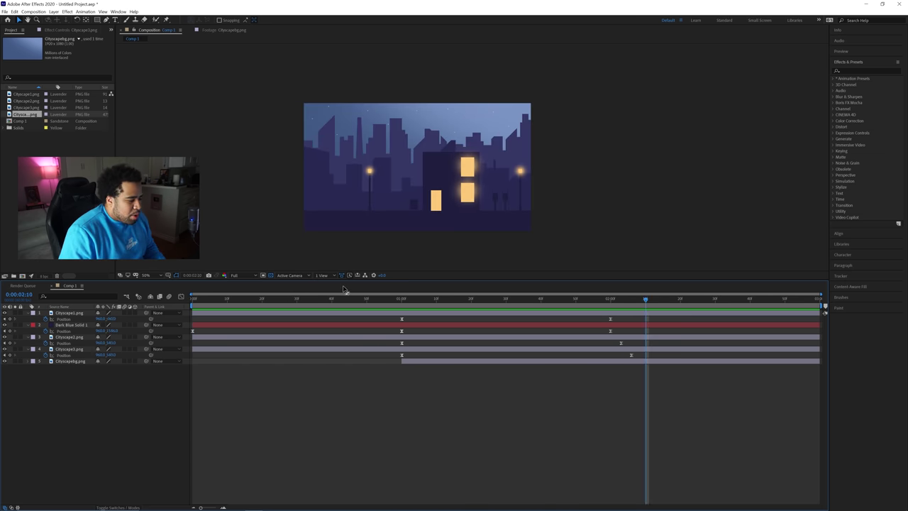
{"action": "key", "text": "space"}
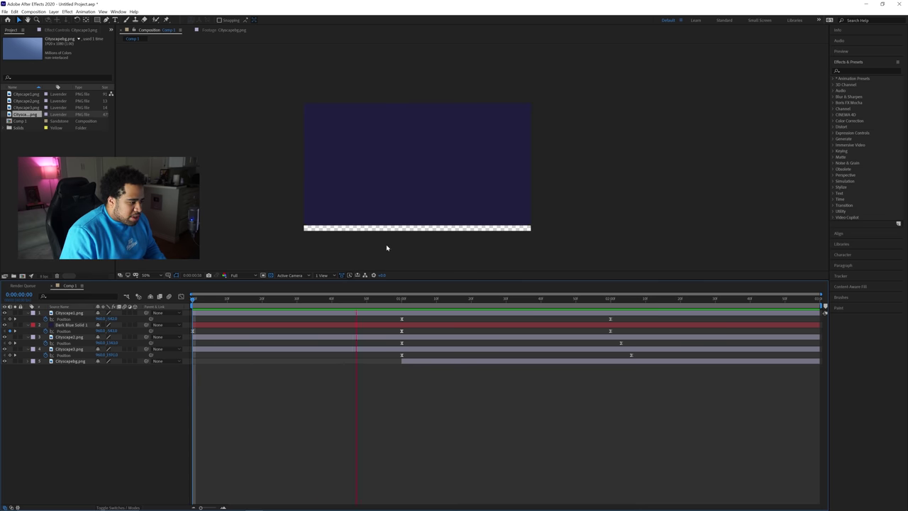
{"action": "key", "text": "space"}
{"action": "key", "text": "space"}
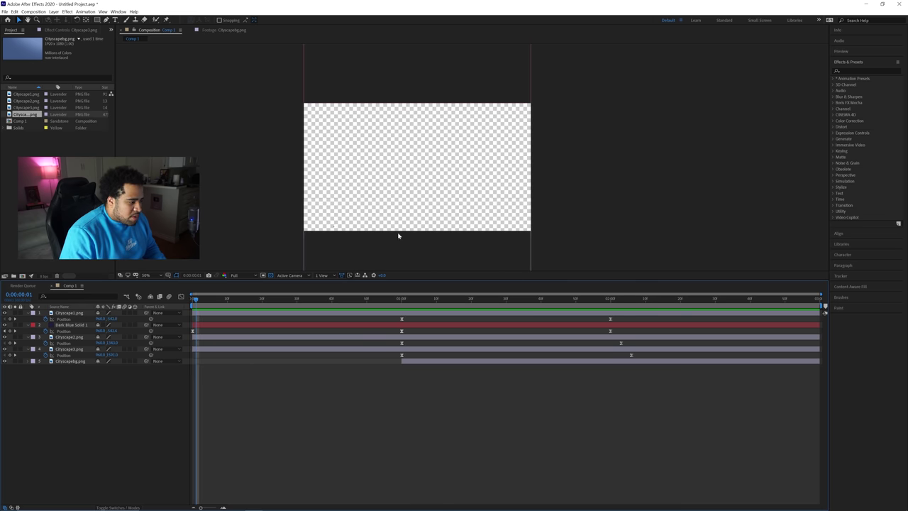
{"action": "key", "text": "space"}
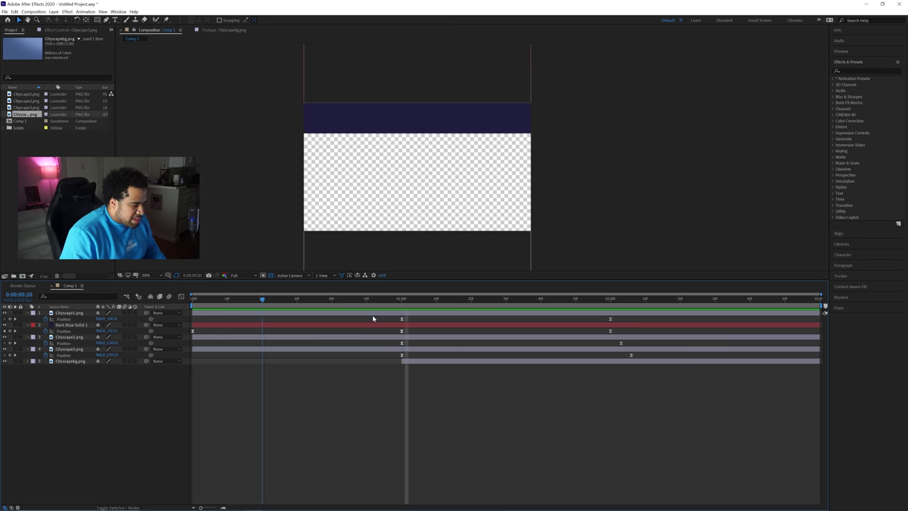
Move the four layers' Position keyframes at 0:00:01:00 to about 0:00:00:28, and extend Cityscapebg.png's start back to about 0:00:00:29
{"action": "left_click", "coordinate": [402, 318]}
{"action": "left_click", "coordinate": [402, 330], "text": "shift"}
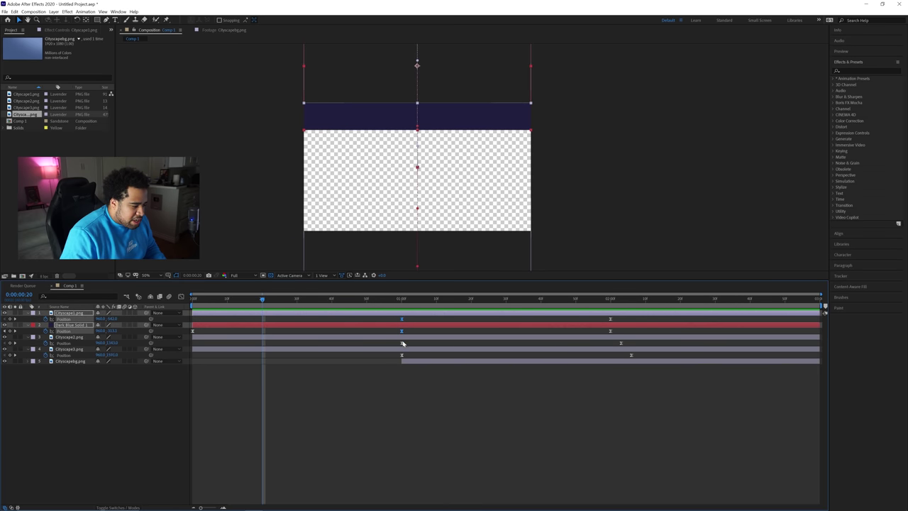
{"action": "left_click", "coordinate": [402, 342], "text": "shift"}
{"action": "left_click", "coordinate": [401, 355], "text": "shift"}
{"action": "left_click_drag", "start_coordinate": [402, 355], "coordinate": [291, 362]}
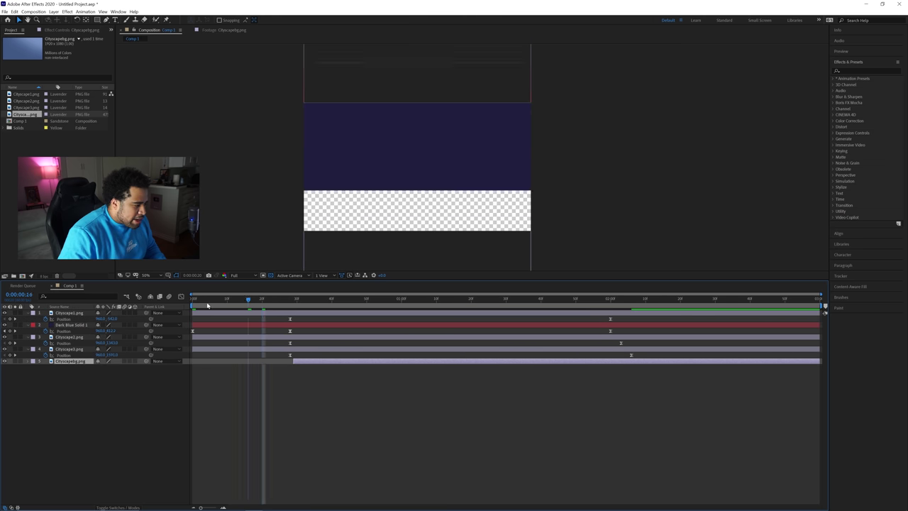
Preview the transition from the first frame with the earlier skyline start
{"action": "key", "text": "Home"}
{"action": "key", "text": "space"}
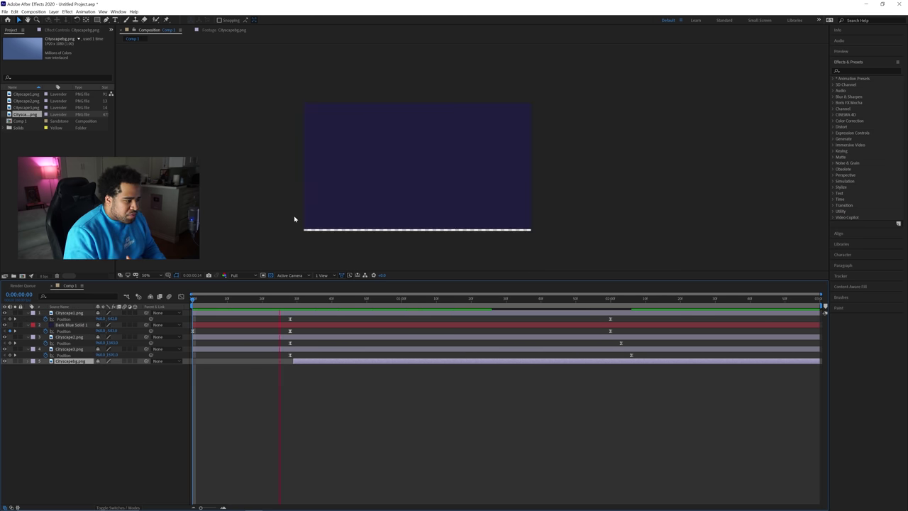
{"action": "key", "text": "space"}
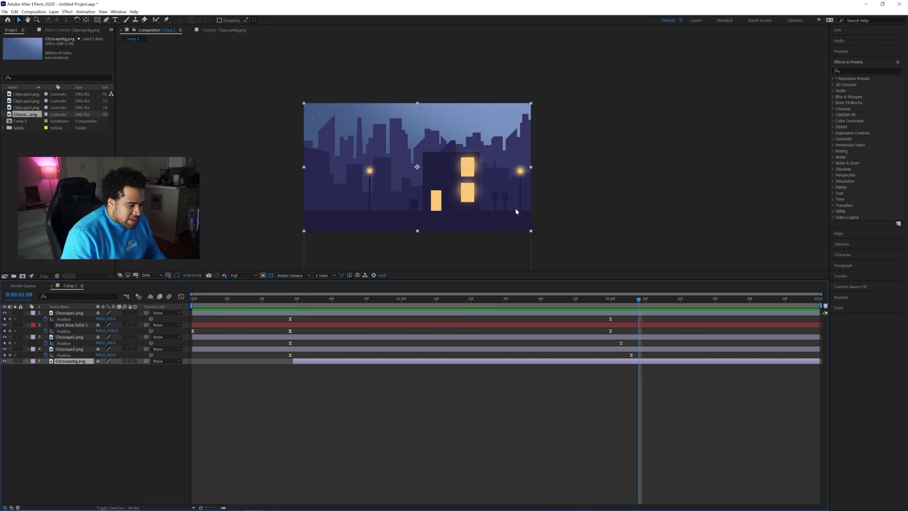
Try shifting all four end Position keyframes earlier, with the first at about 0:00:01:39, and preview the faster motion
{"action": "left_click_drag", "start_coordinate": [621, 319], "coordinate": [553, 358]}
{"action": "left_click", "coordinate": [621, 343], "text": "shift"}
{"action": "key", "text": "space"}
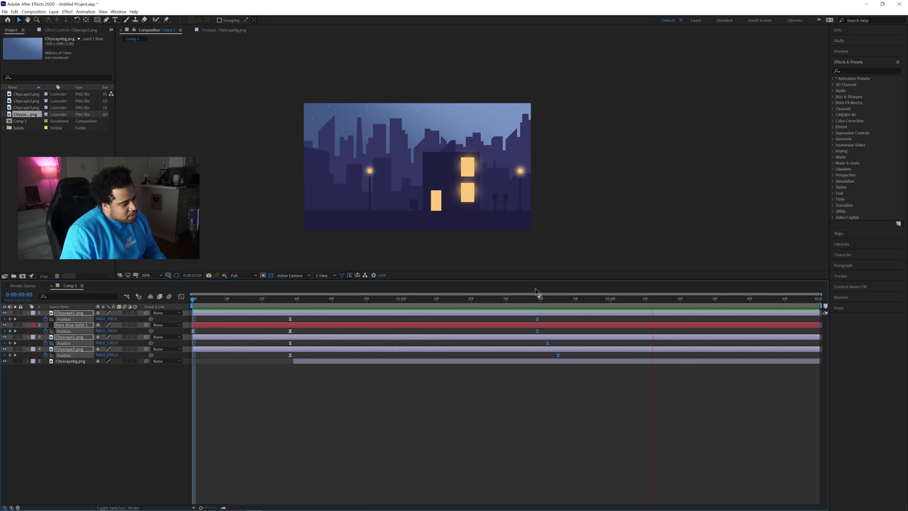
{"action": "key", "text": "space"}
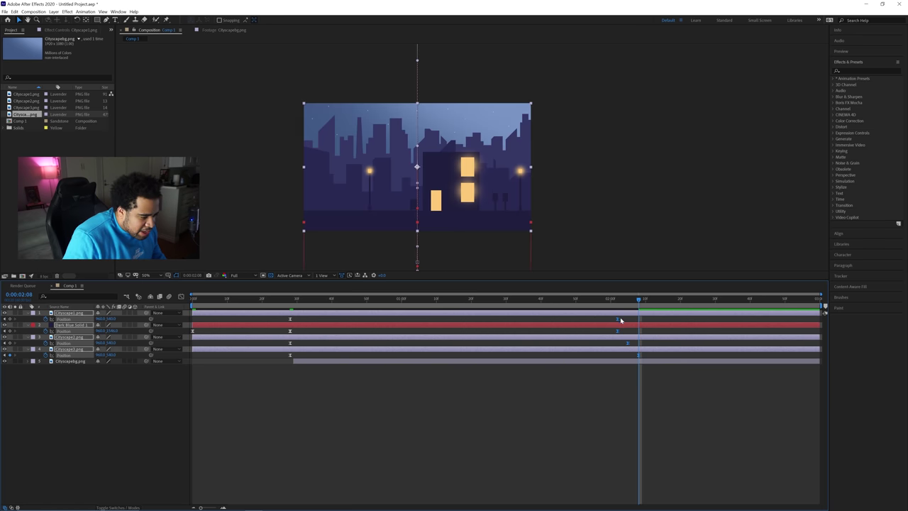
Shift all four end Position keyframes later with their stagger kept, the first ones at about 0:00:02:20, and preview the slower motion
{"action": "left_click_drag", "start_coordinate": [622, 322], "coordinate": [680, 320]}
{"action": "left_click_drag", "start_coordinate": [234, 298], "coordinate": [203, 298]}
{"action": "key", "text": "space"}
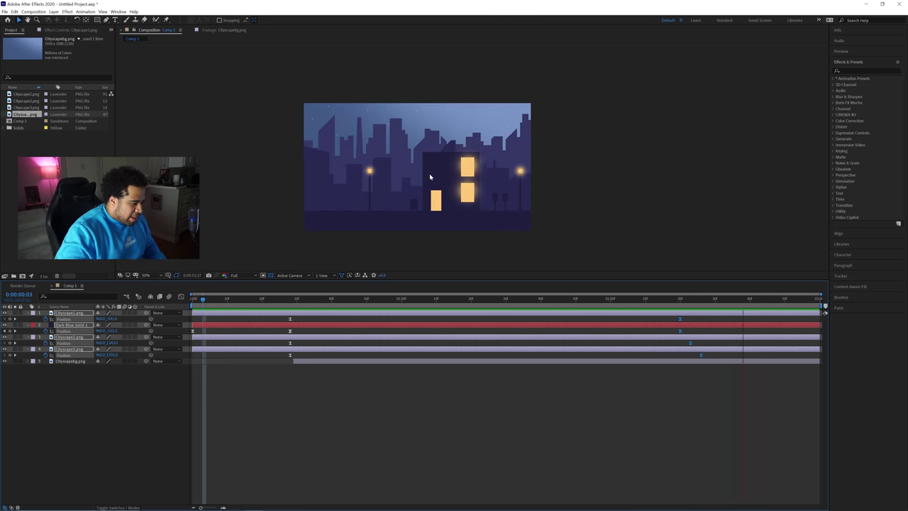
{"action": "key", "text": "space"}
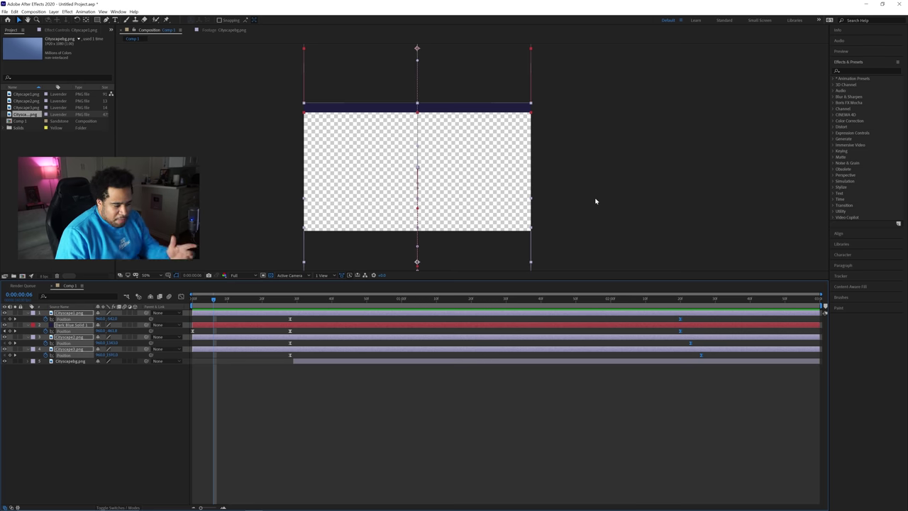
Inspect the nearly settled skyline layers around 0:00:02:03 and deselect all layers
{"action": "left_click_drag", "start_coordinate": [684, 303], "coordinate": [626, 307]}
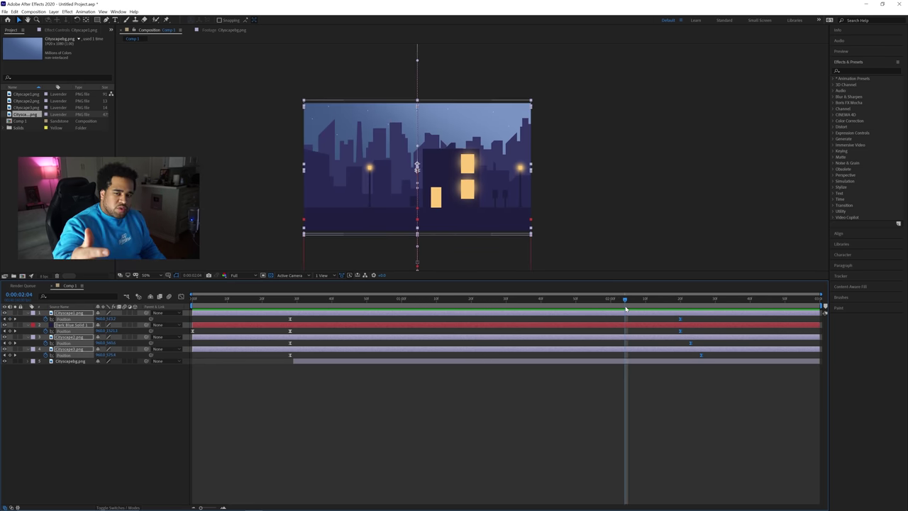
{"action": "left_click", "coordinate": [621, 307]}
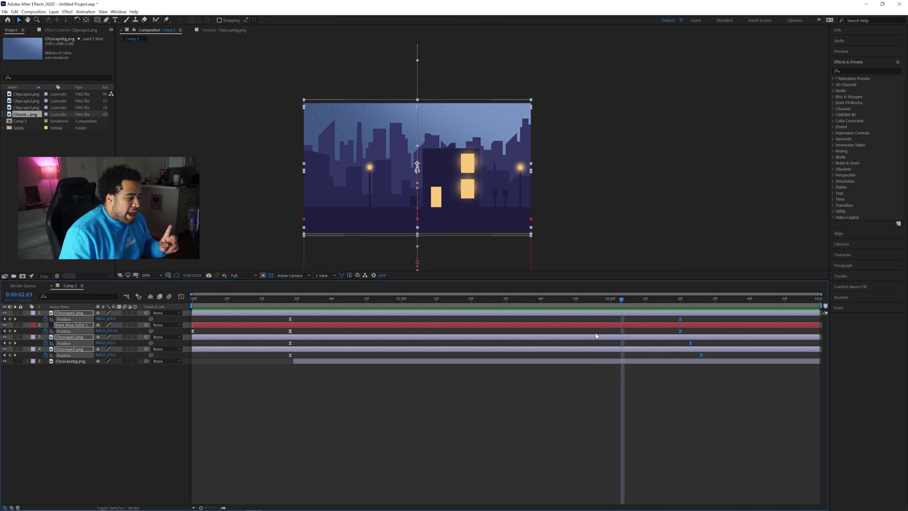
{"action": "left_click", "coordinate": [326, 379]}
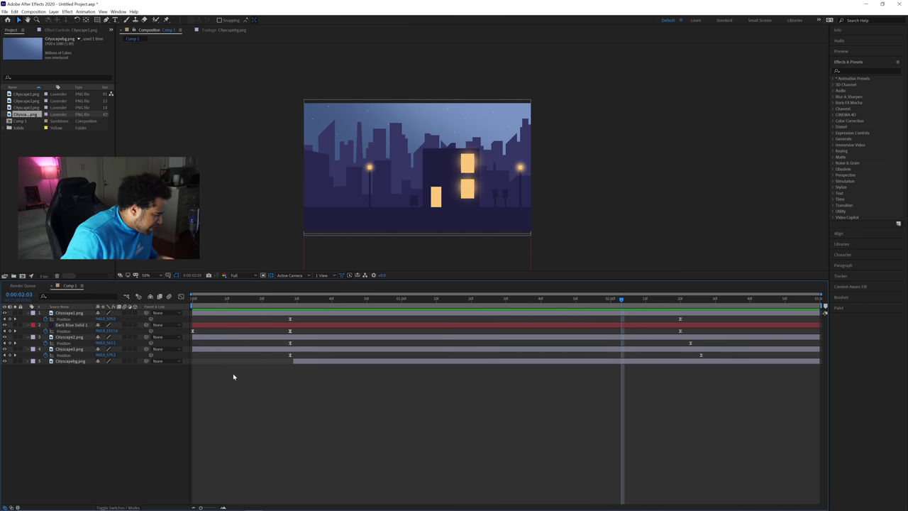
Toggle the timeline between the layer switches and blending mode columns, ending on the switches
{"action": "left_click", "coordinate": [122, 507]}
{"action": "left_click", "coordinate": [122, 507]}
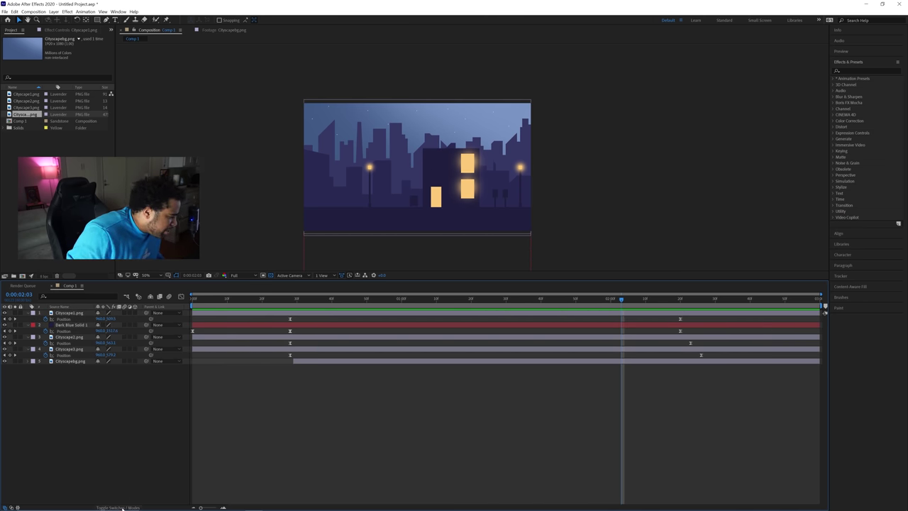
{"action": "left_click", "coordinate": [122, 508]}
{"action": "left_click", "coordinate": [122, 507]}
{"action": "left_click", "coordinate": [121, 508]}
{"action": "left_click", "coordinate": [121, 507]}
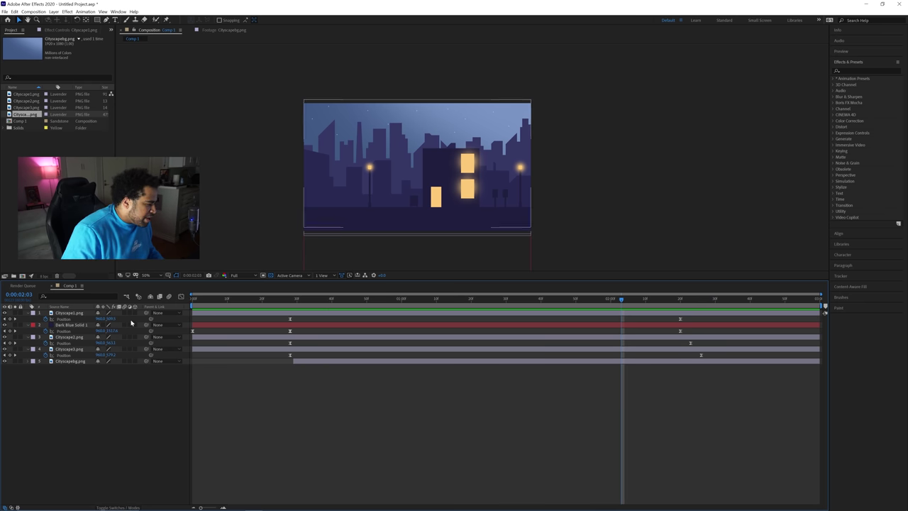
{"action": "left_click", "coordinate": [119, 508]}
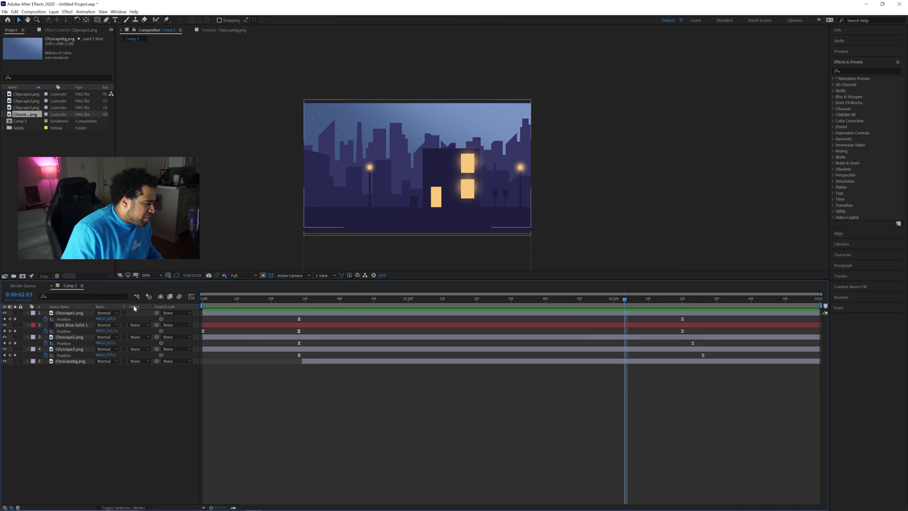
{"action": "left_click", "coordinate": [124, 508]}
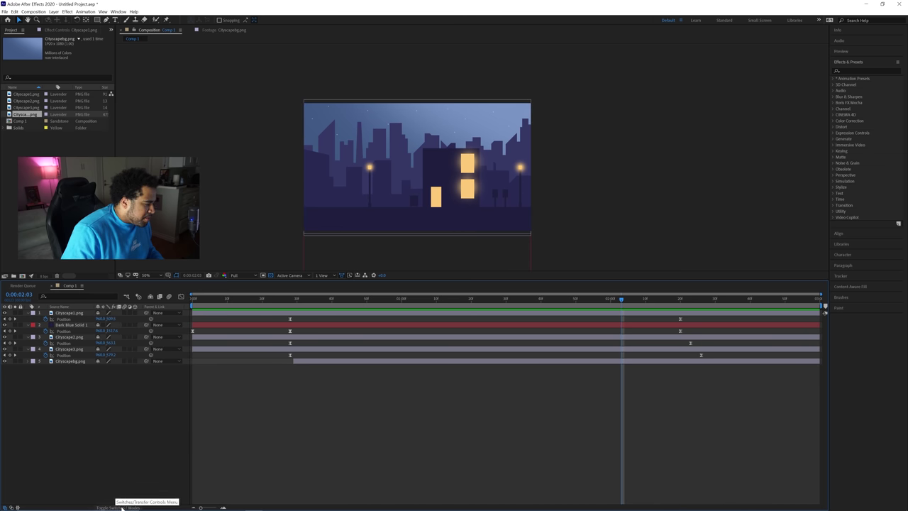
Enable motion blur for the skyline layers, the dark blue solid and the composition, and preview the blurred transition
{"action": "left_click_drag", "start_coordinate": [68, 390], "coordinate": [93, 305]}
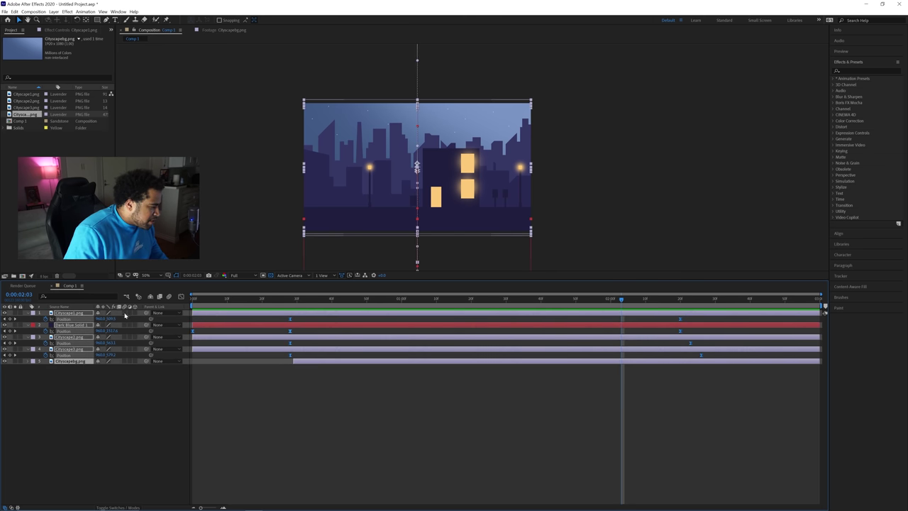
{"action": "left_click", "coordinate": [126, 313]}
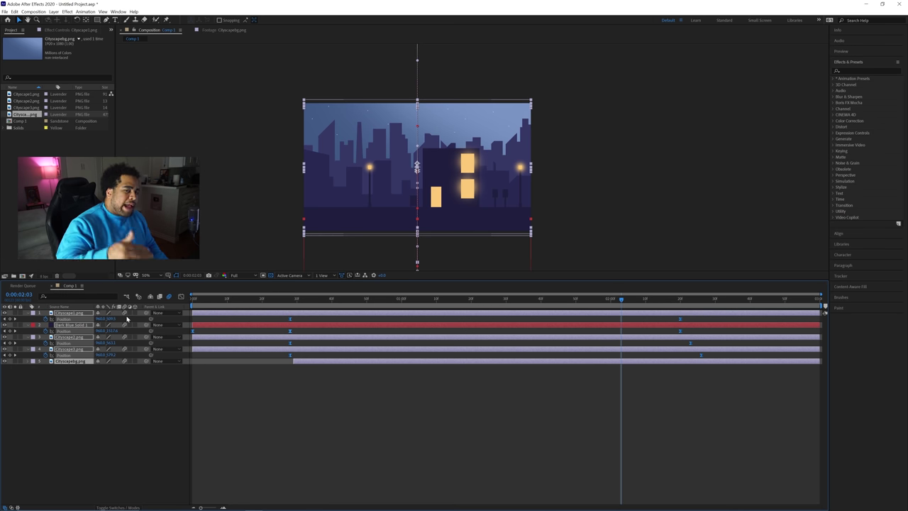
{"action": "left_click", "coordinate": [146, 381]}
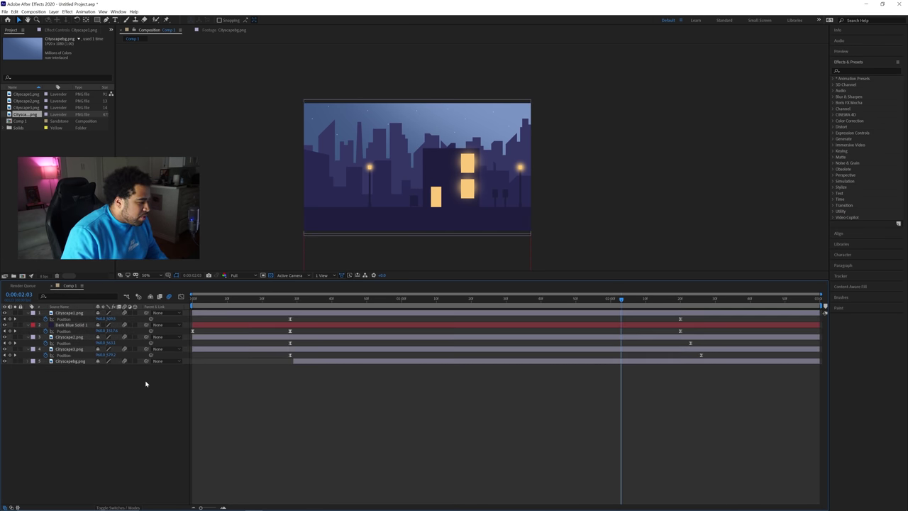
{"action": "left_click", "coordinate": [168, 297]}
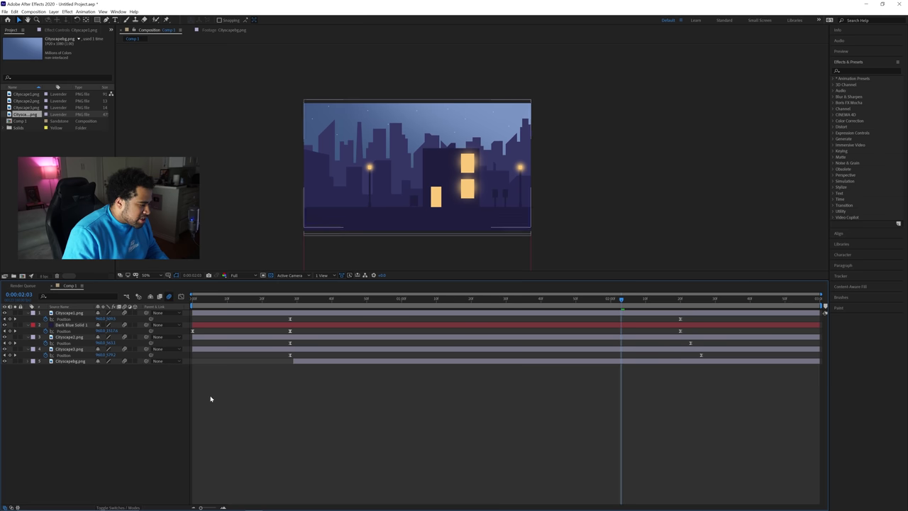
{"action": "key", "text": "space"}
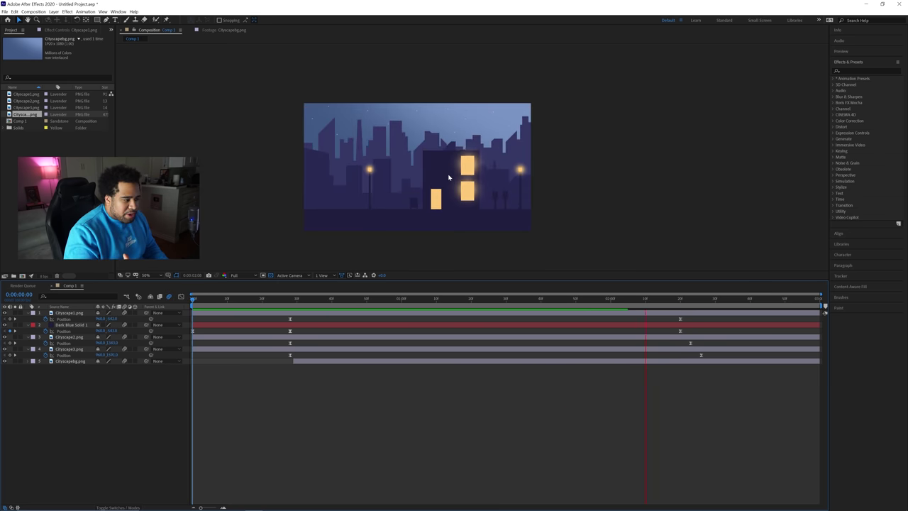
{"action": "key", "text": "space"}
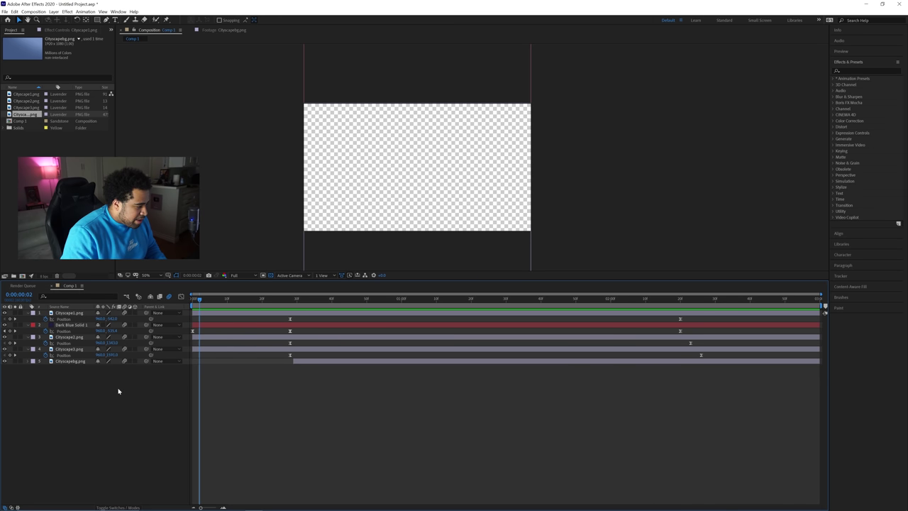
Pre-compose all five skyline, solid and background layers into a new composition named City
{"action": "left_click_drag", "start_coordinate": [118, 391], "coordinate": [65, 313]}
{"action": "right_click", "coordinate": [67, 315]}
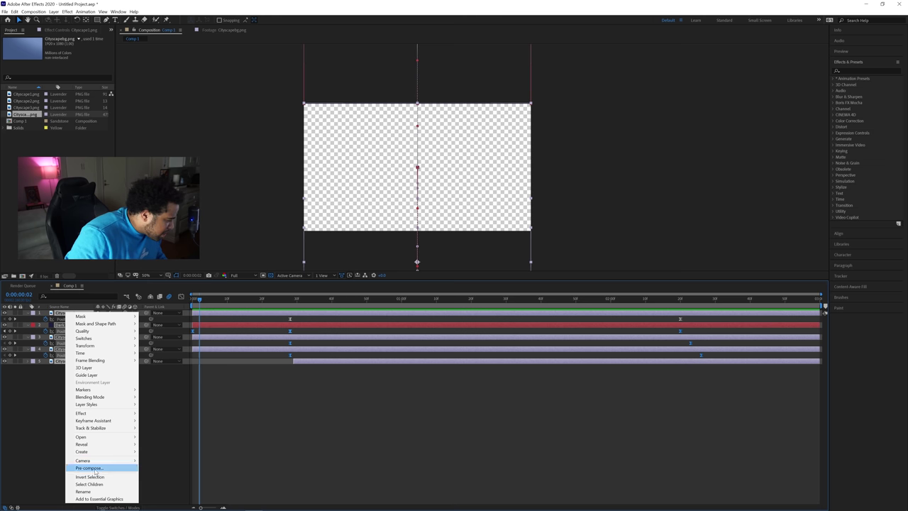
{"action": "left_click", "coordinate": [95, 470]}
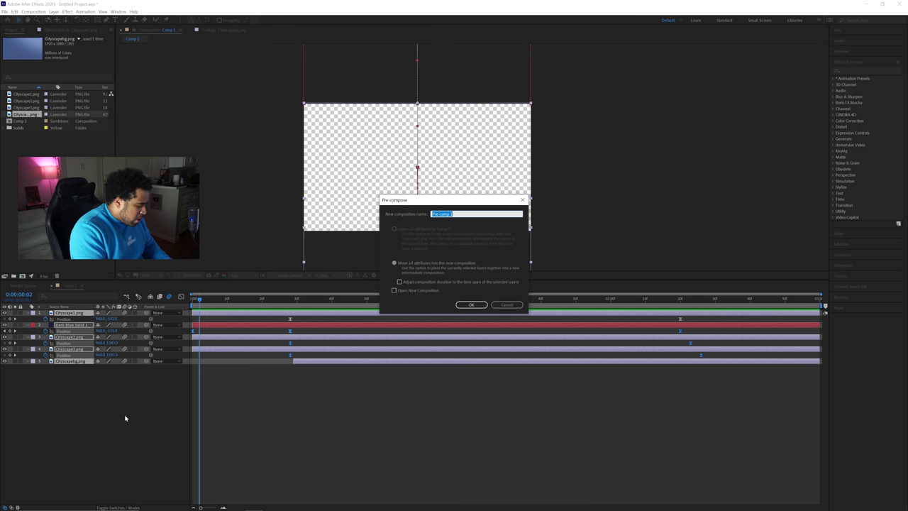
{"action": "type", "text": "City"}
{"action": "key", "text": "Return"}
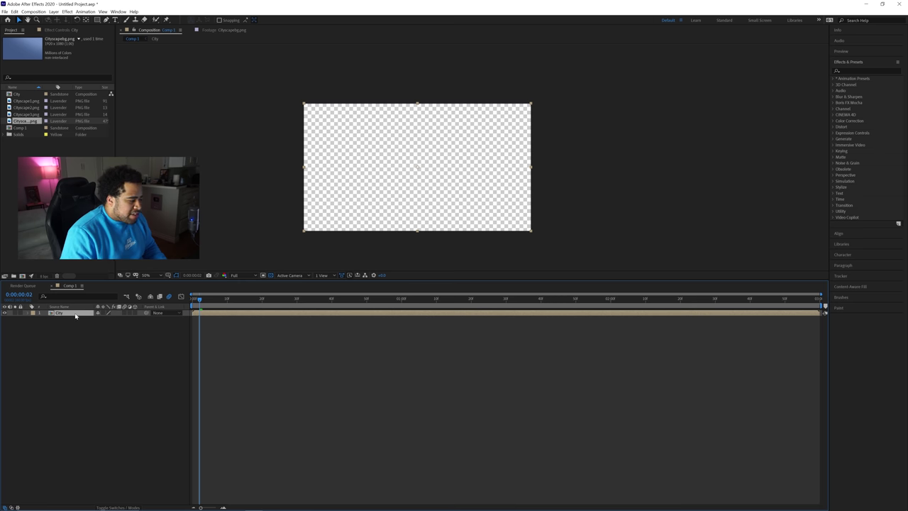
Open the City pre-comp, scrub its layers to about 0:00:00:43, and return to Comp 1
{"action": "double_click", "coordinate": [72, 316]}
{"action": "left_click_drag", "start_coordinate": [200, 300], "coordinate": [344, 304]}
{"action": "left_click", "coordinate": [265, 323]}
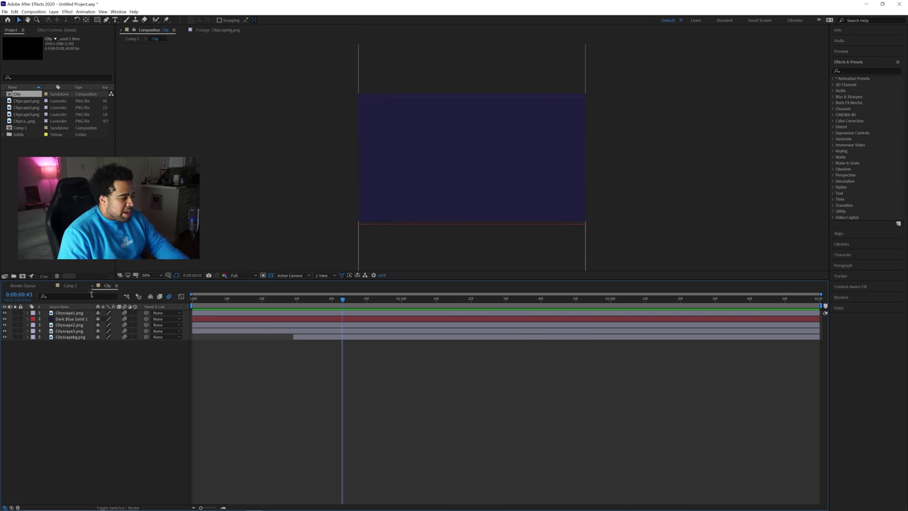
{"action": "left_click", "coordinate": [69, 285]}
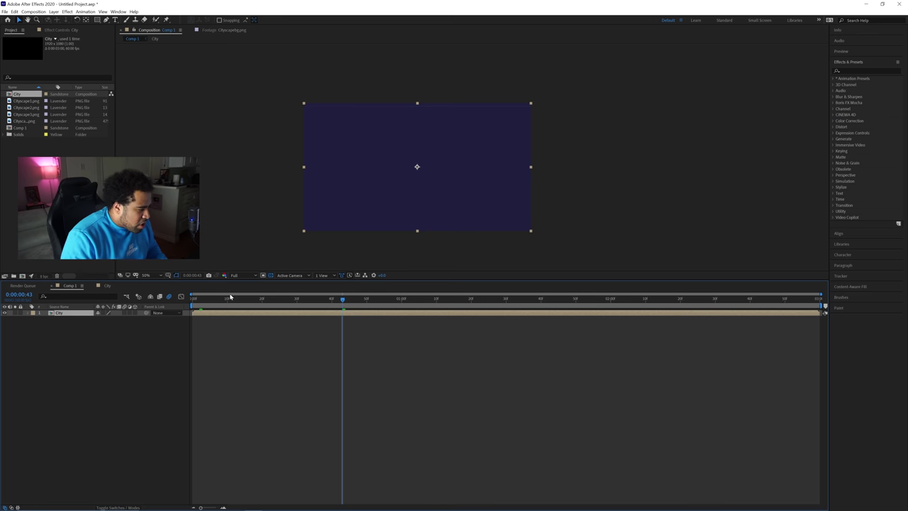
Set Position and Scale keyframes on the City layer at 0:00:02:20 and show both animated properties
{"action": "left_click_drag", "start_coordinate": [230, 297], "coordinate": [679, 303]}
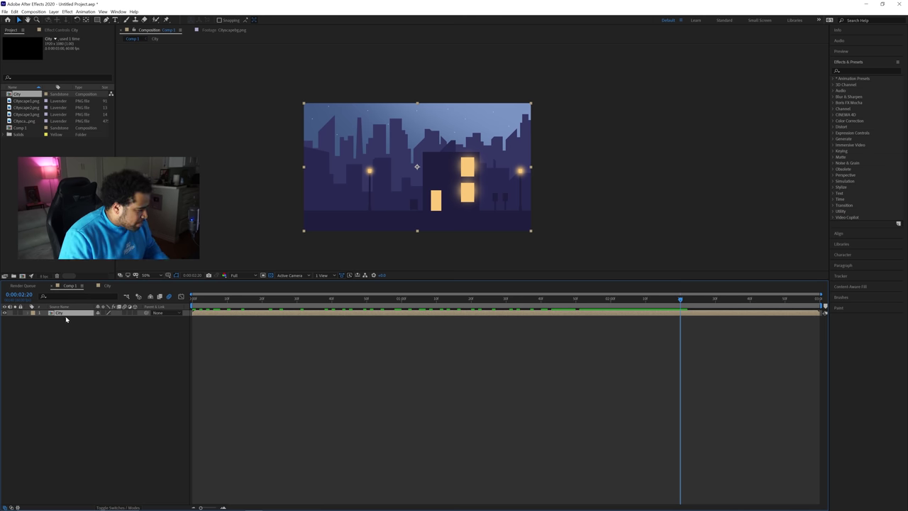
{"action": "left_click", "coordinate": [46, 319]}
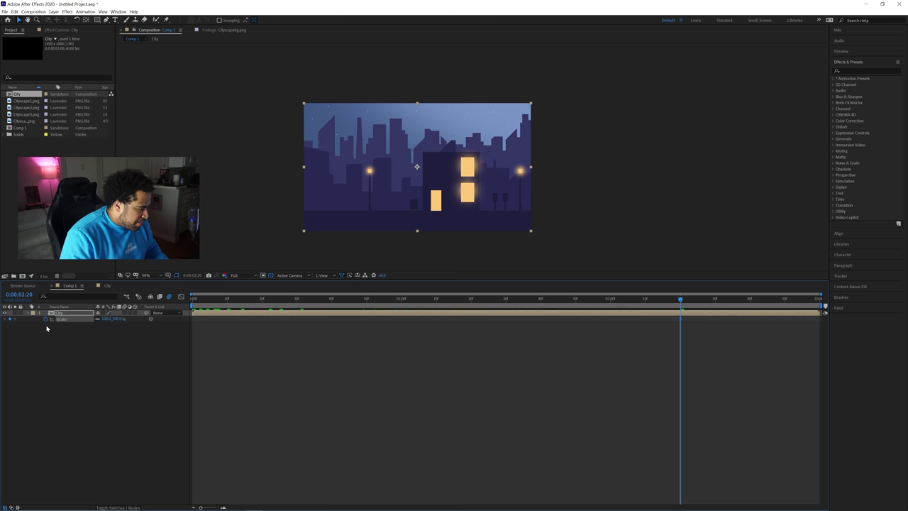
{"action": "key", "text": "p"}
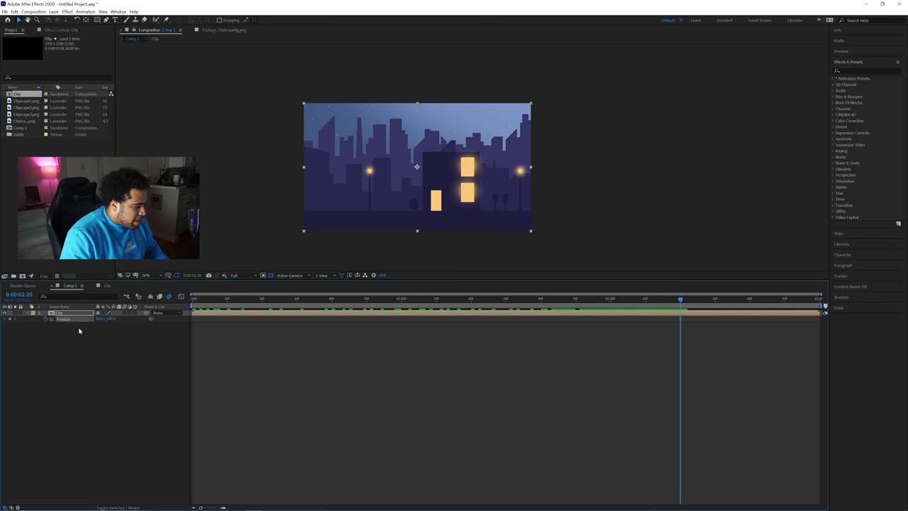
{"action": "left_click", "coordinate": [78, 330]}
{"action": "left_click", "coordinate": [63, 313]}
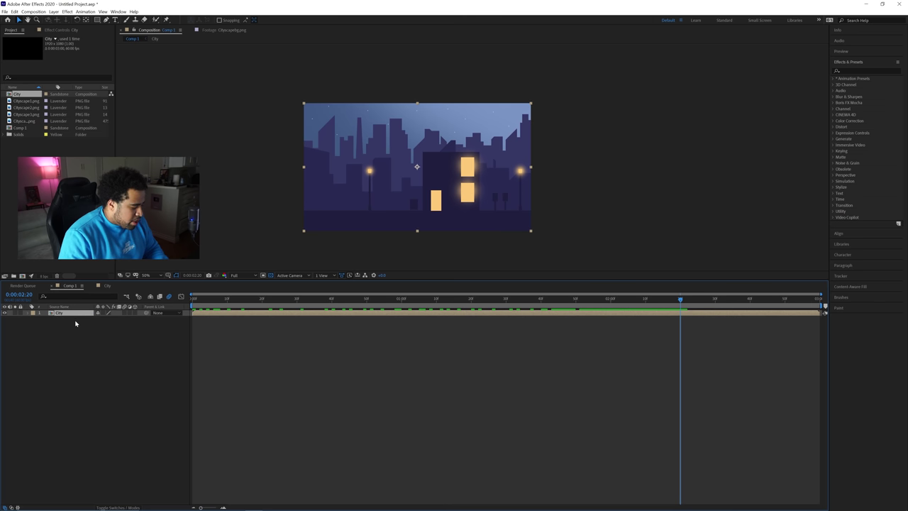
{"action": "left_click", "coordinate": [704, 355]}
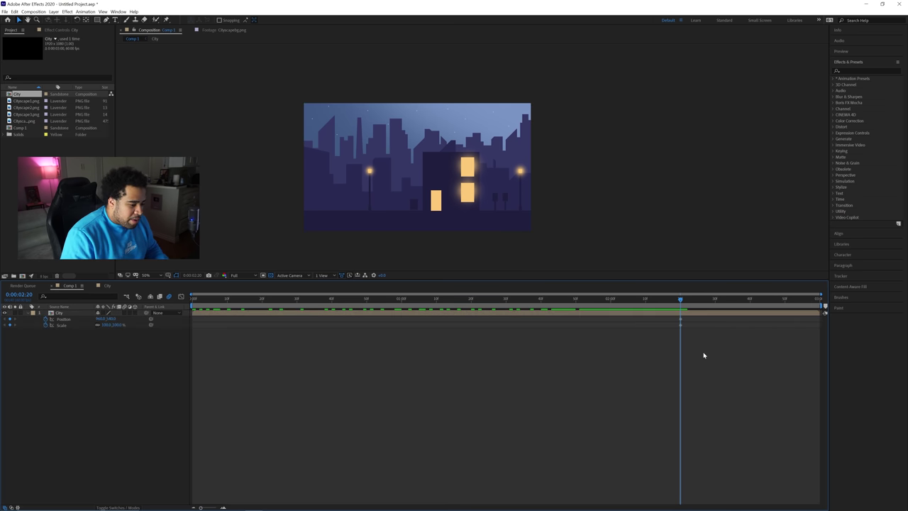
At 0:00:02:27, scale the City layer to about 1721% and move its Y position to about 6155 so only sky fills the frame
{"action": "key", "text": "shift+Page_Up"}
{"action": "left_click", "coordinate": [677, 324]}
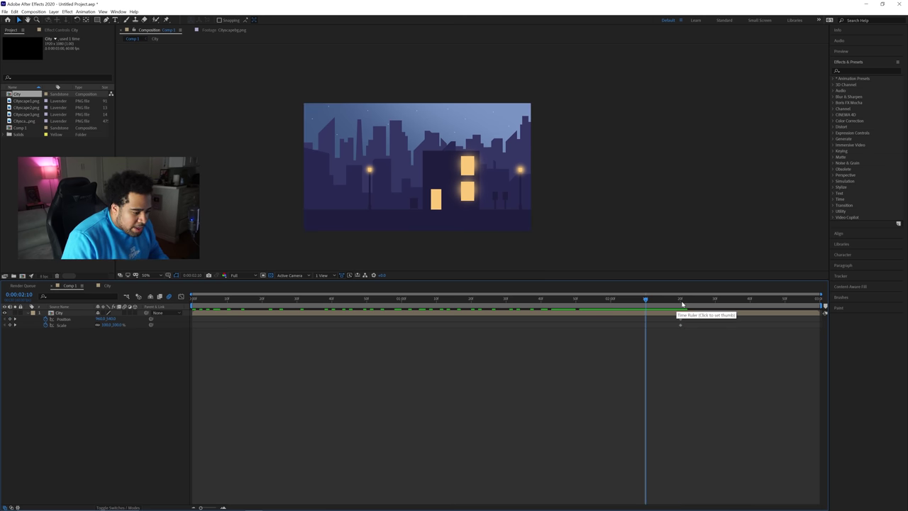
{"action": "left_click_drag", "start_coordinate": [647, 300], "coordinate": [705, 303]}
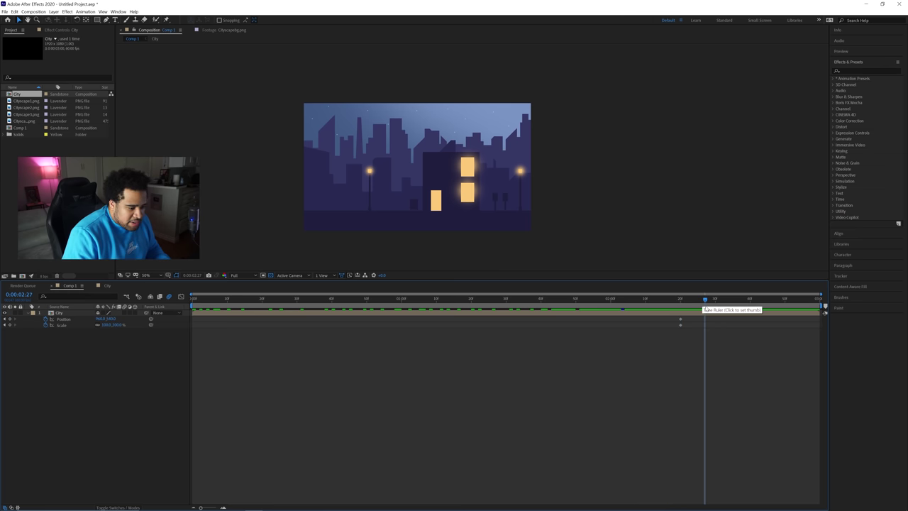
{"action": "left_click", "coordinate": [62, 325]}
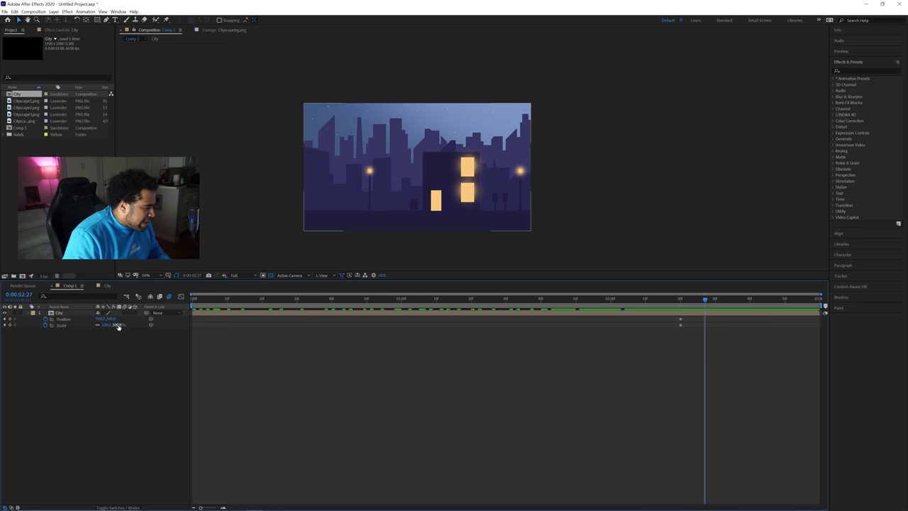
{"action": "left_click_drag", "start_coordinate": [117, 325], "coordinate": [402, 328]}
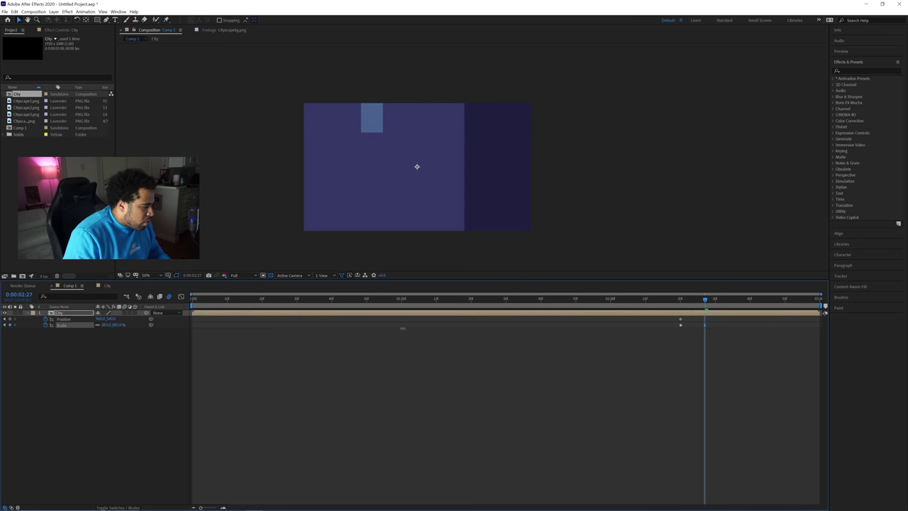
{"action": "left_click_drag", "start_coordinate": [111, 318], "coordinate": [190, 339]}
{"action": "left_click_drag", "start_coordinate": [125, 324], "coordinate": [575, 341]}
{"action": "left_click_drag", "start_coordinate": [121, 325], "coordinate": [190, 319]}
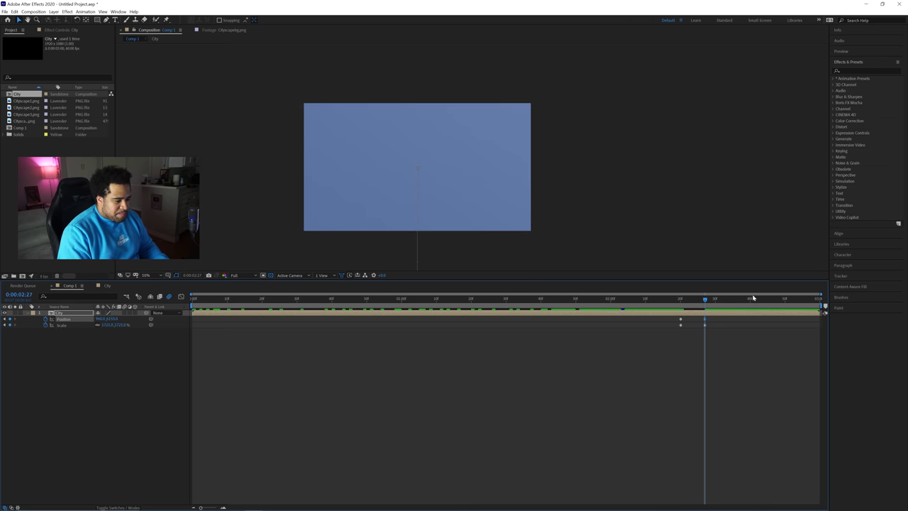
Move the ending Position and Scale keyframes to about 0:00:02:34 and scrub through the slower zoom
{"action": "left_click_drag", "start_coordinate": [702, 298], "coordinate": [729, 320]}
{"action": "left_click_drag", "start_coordinate": [683, 298], "coordinate": [739, 333]}
{"action": "left_click", "coordinate": [738, 335]}
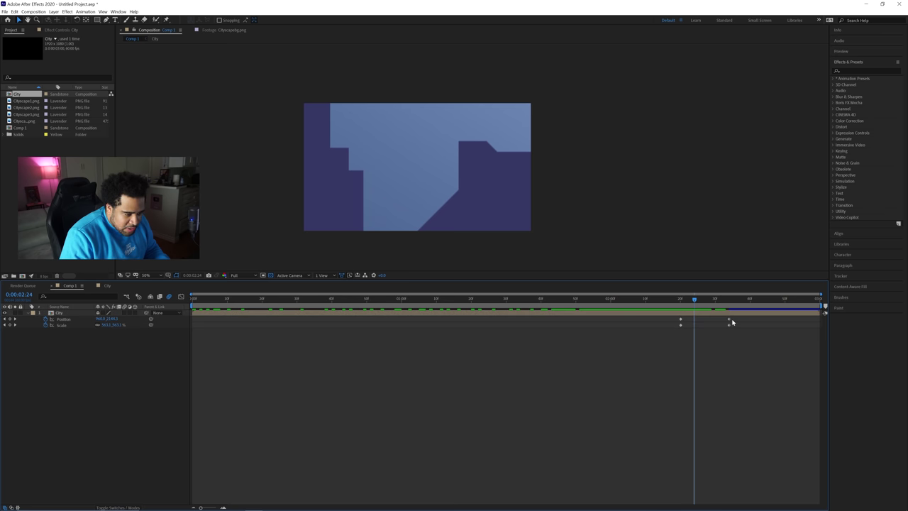
Shift all four Position and Scale keyframes later to about 0:00:02:28 and 0:00:02:42, and preview the zoom
{"action": "left_click_drag", "start_coordinate": [669, 316], "coordinate": [754, 319]}
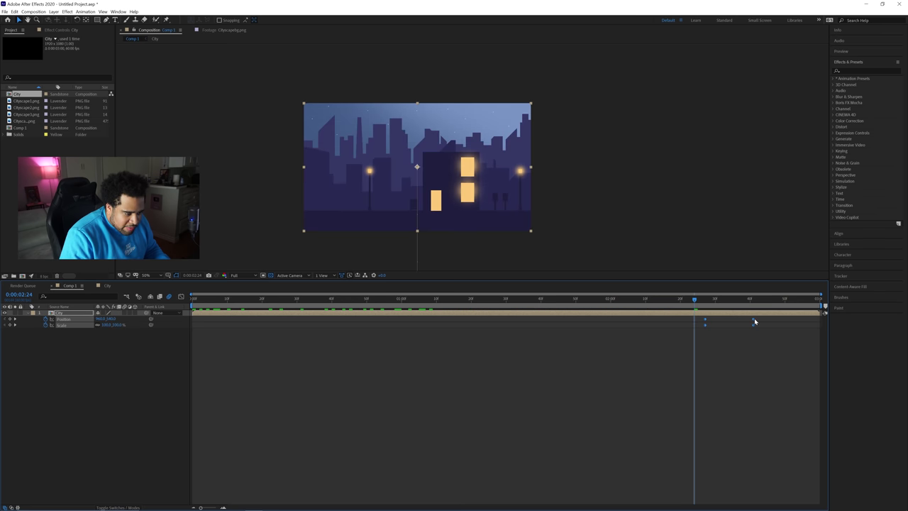
{"action": "left_click_drag", "start_coordinate": [694, 300], "coordinate": [732, 304]}
{"action": "key", "text": "space"}
{"action": "key", "text": "space"}
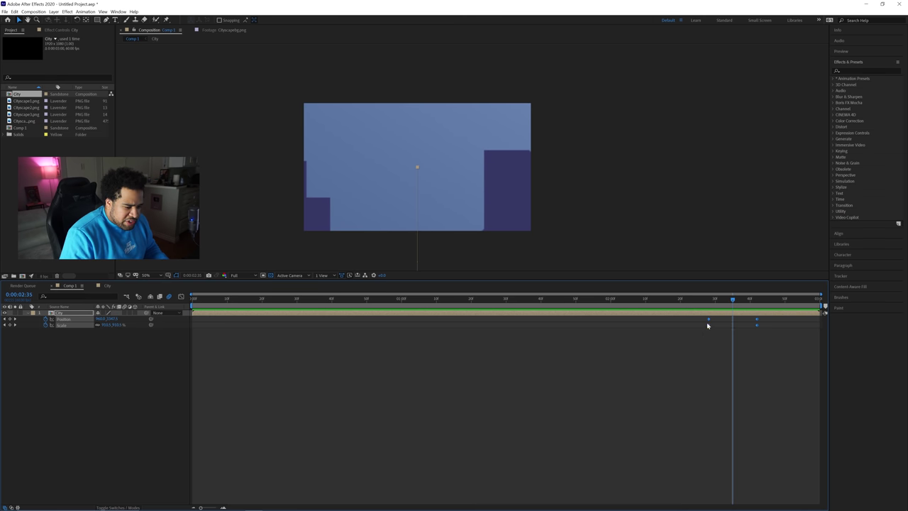
Fade out the City layer with Opacity keyframes from 100% at 0:00:02:35 to 0% at 0:00:02:42
{"action": "left_click", "coordinate": [135, 367]}
{"action": "double_click", "coordinate": [61, 313]}
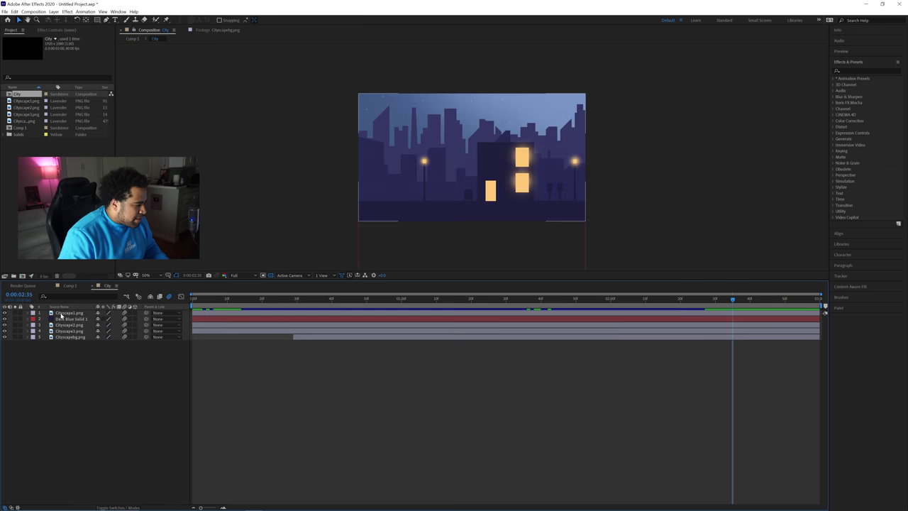
{"action": "left_click", "coordinate": [64, 285]}
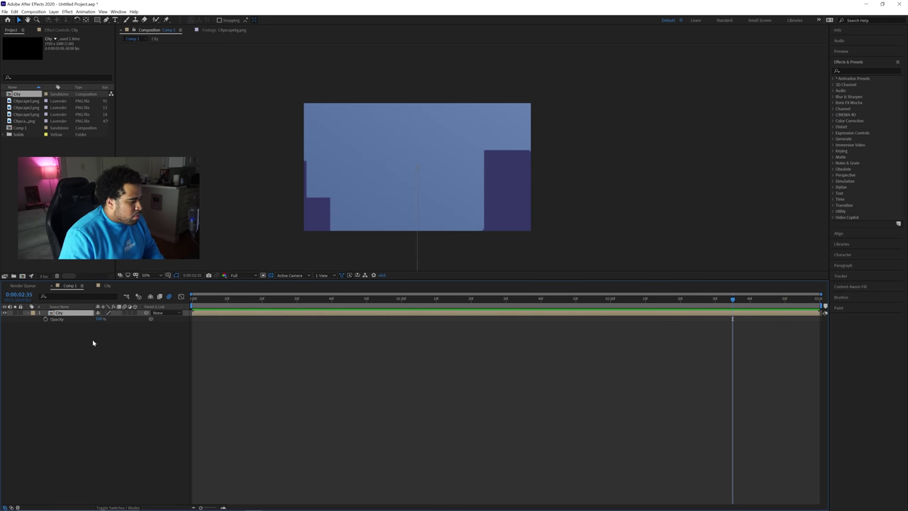
{"action": "left_click", "coordinate": [46, 319]}
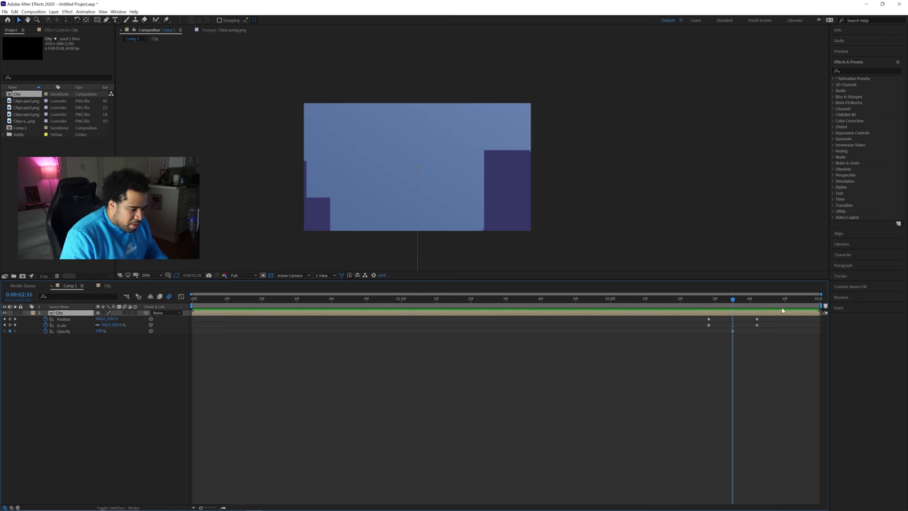
{"action": "left_click_drag", "start_coordinate": [735, 300], "coordinate": [756, 302]}
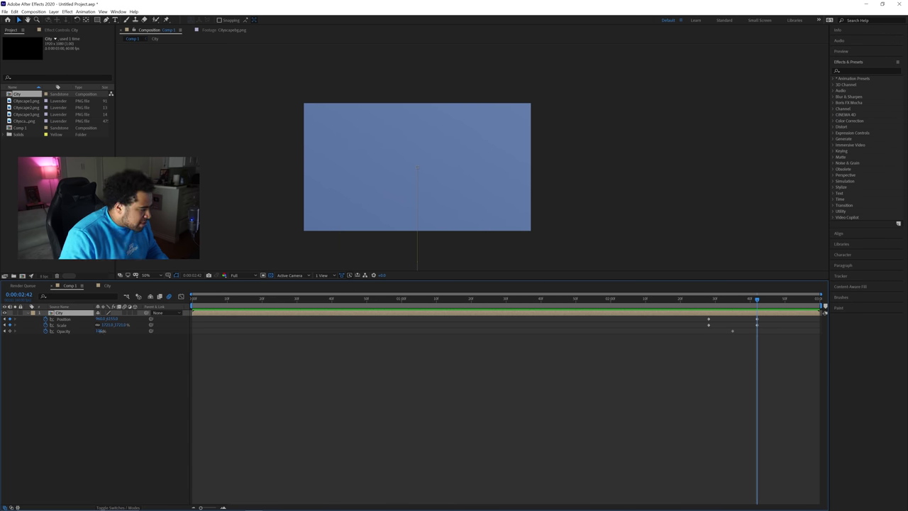
{"action": "left_click_drag", "start_coordinate": [102, 331], "coordinate": [25, 331]}
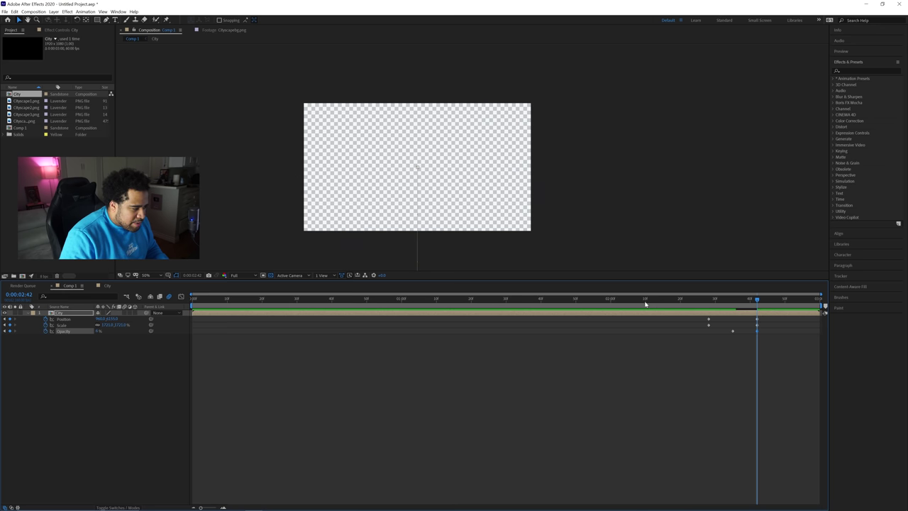
Scrub and play back Comp 1 to check the zoom into the sky and the fade-out
{"action": "left_click_drag", "start_coordinate": [599, 300], "coordinate": [726, 304]}
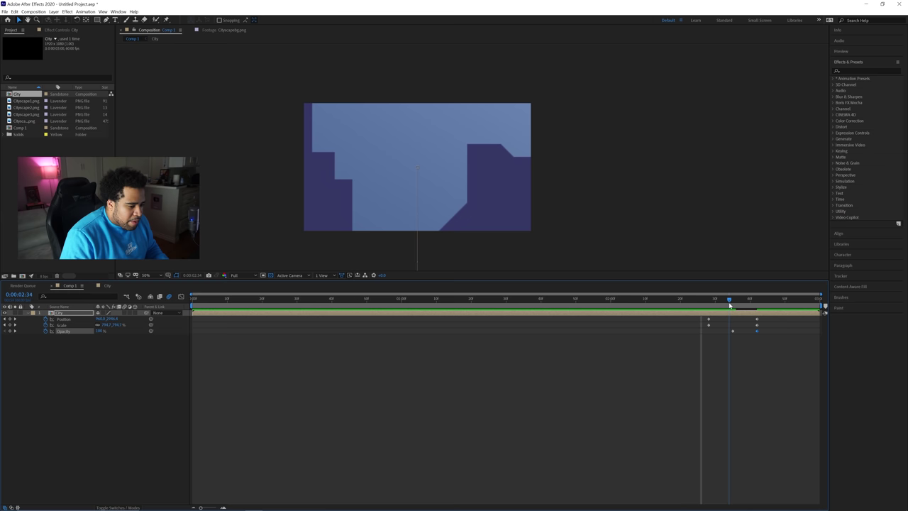
{"action": "key", "text": "space"}
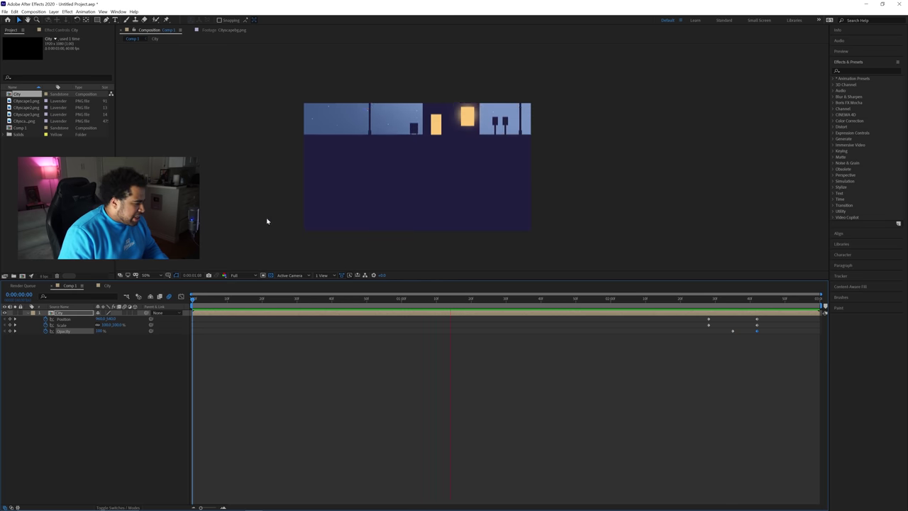
{"action": "key", "text": "space"}
Enable motion blur on the City layer and preview the whole transition in Comp 1
{"action": "left_click", "coordinate": [124, 314]}
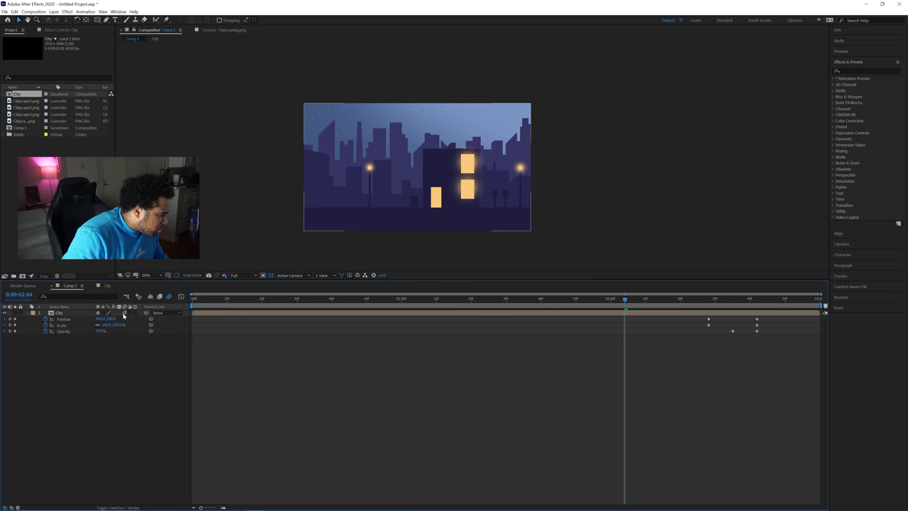
{"action": "key", "text": "space"}
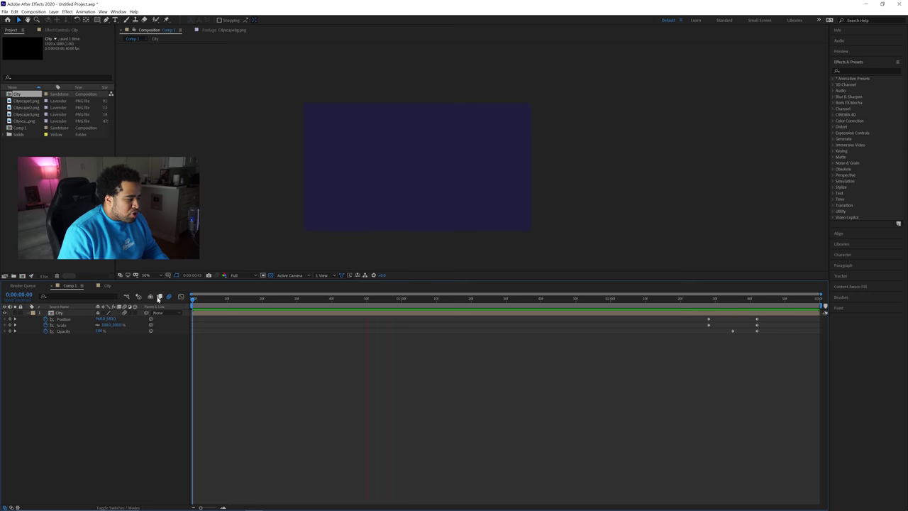
{"action": "double_click", "coordinate": [125, 312]}
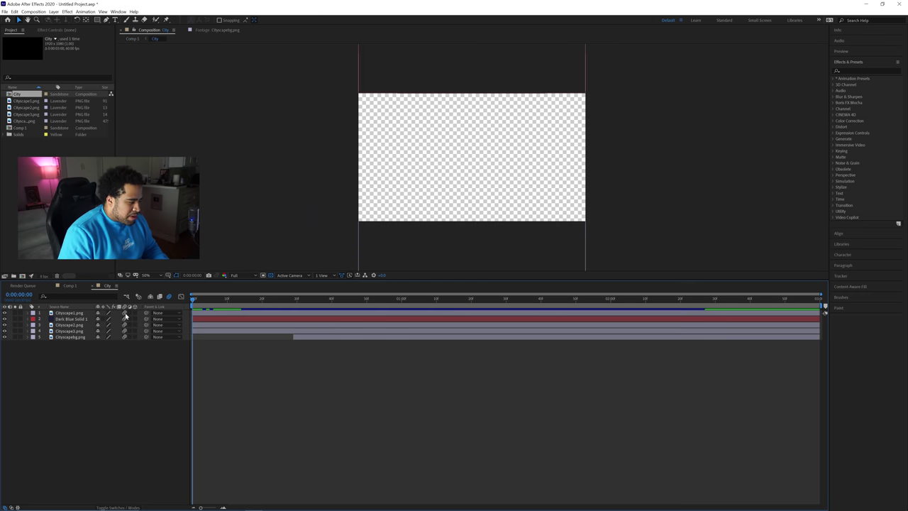
{"action": "left_click", "coordinate": [69, 285]}
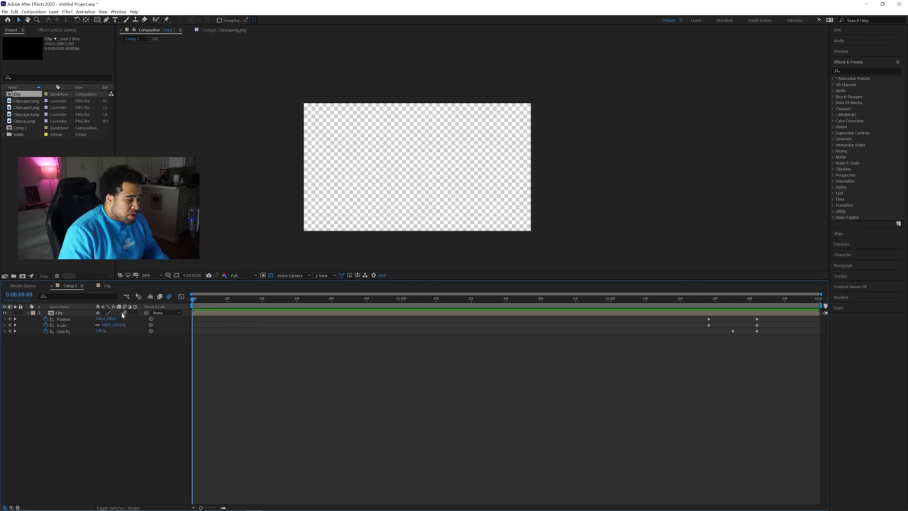
{"action": "key", "text": "space"}
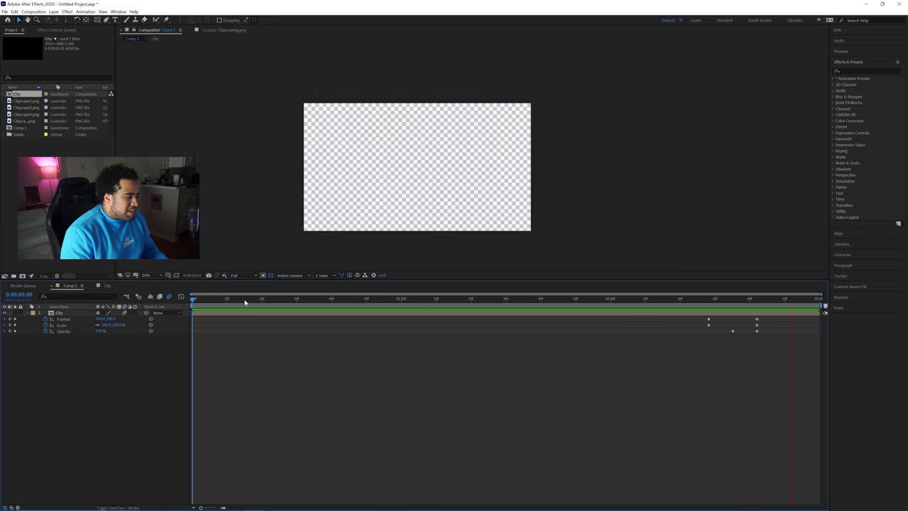
{"action": "left_click", "coordinate": [196, 298]}
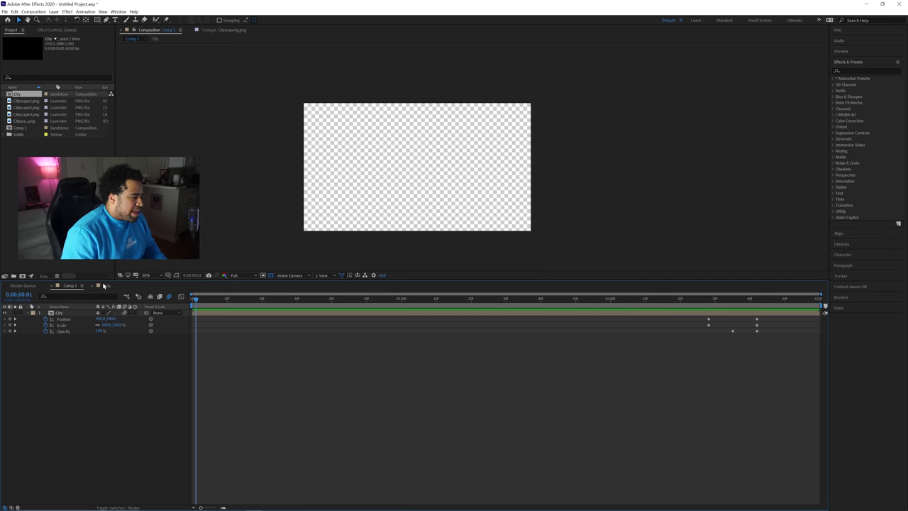
Add Comp 1 to the render queue and open its output module settings, keeping AVI as the format
{"action": "left_click", "coordinate": [32, 11]}
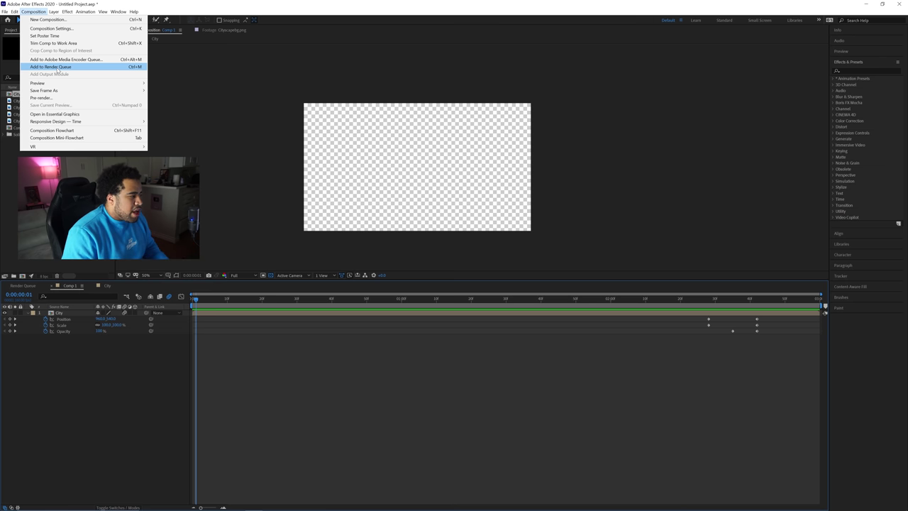
{"action": "left_click", "coordinate": [57, 70]}
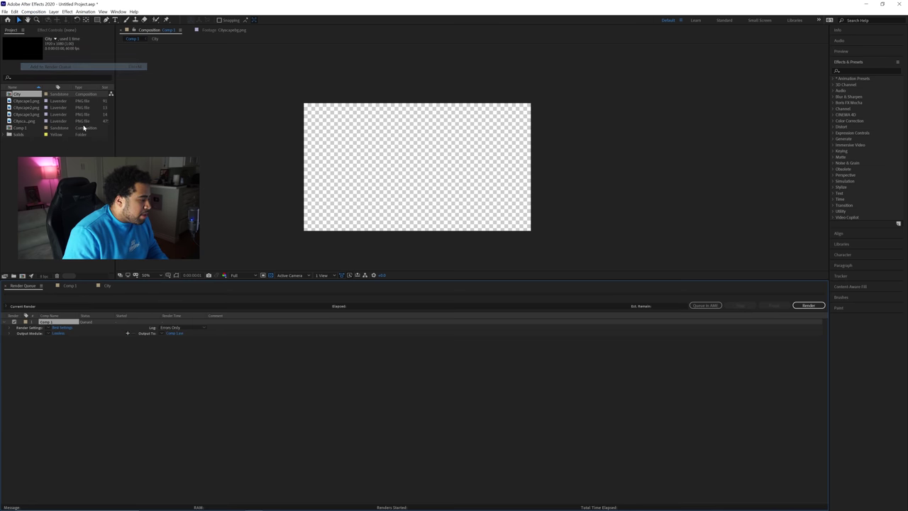
{"action": "left_click", "coordinate": [58, 333]}
{"action": "left_click", "coordinate": [412, 171]}
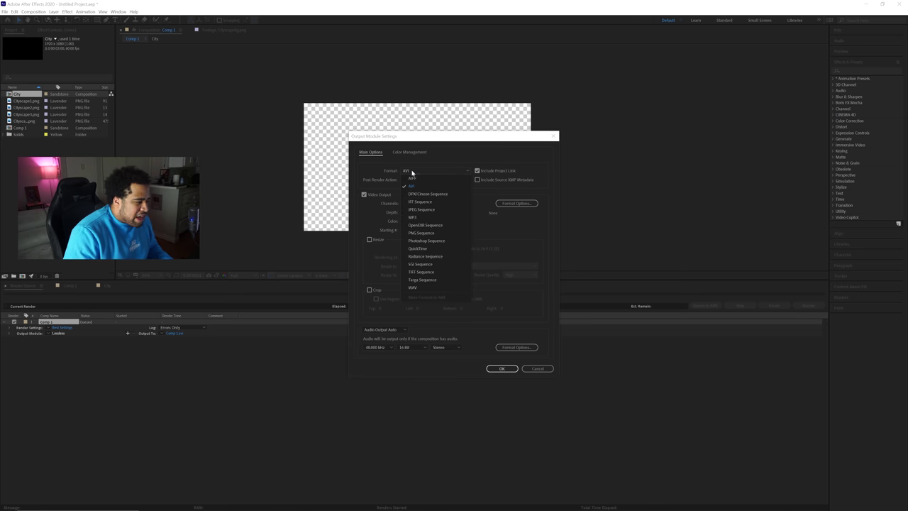
{"action": "left_click", "coordinate": [412, 172]}
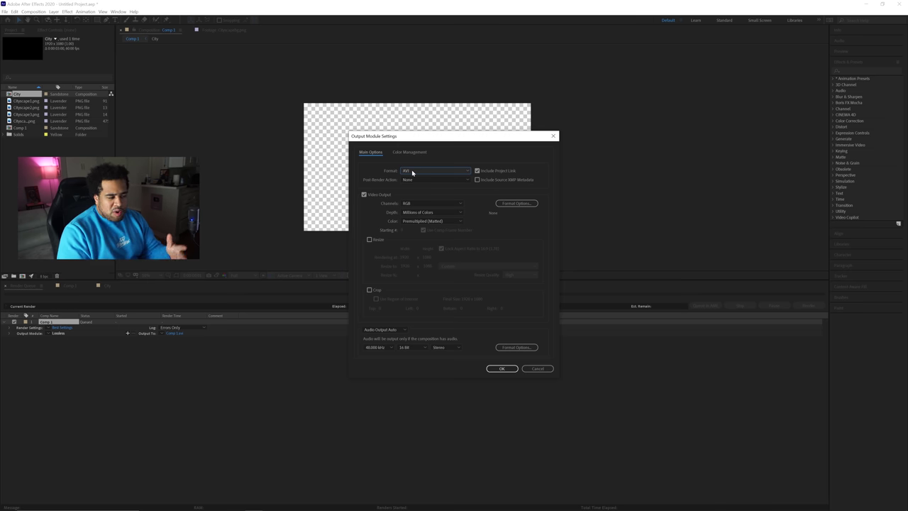
Set the output module's channels to RGB + Alpha, turn its audio output off, and accept the settings
{"action": "left_click", "coordinate": [407, 204]}
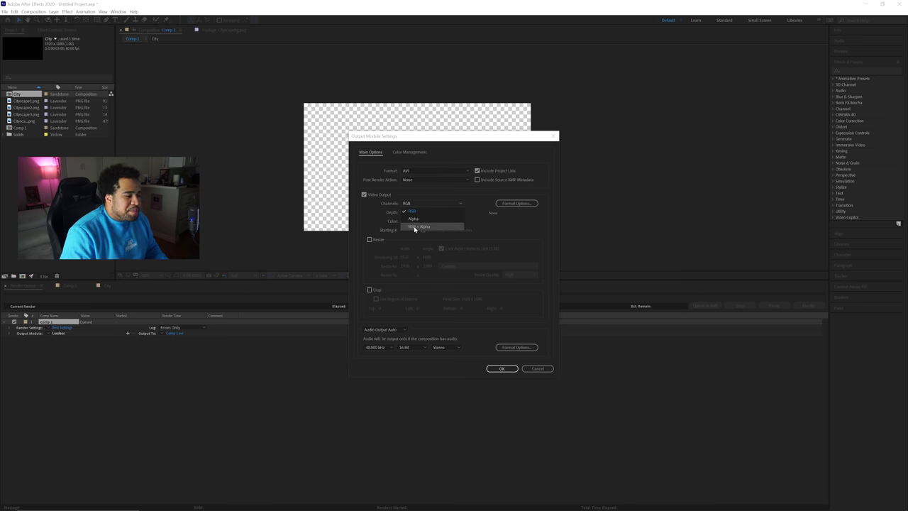
{"action": "left_click", "coordinate": [414, 229]}
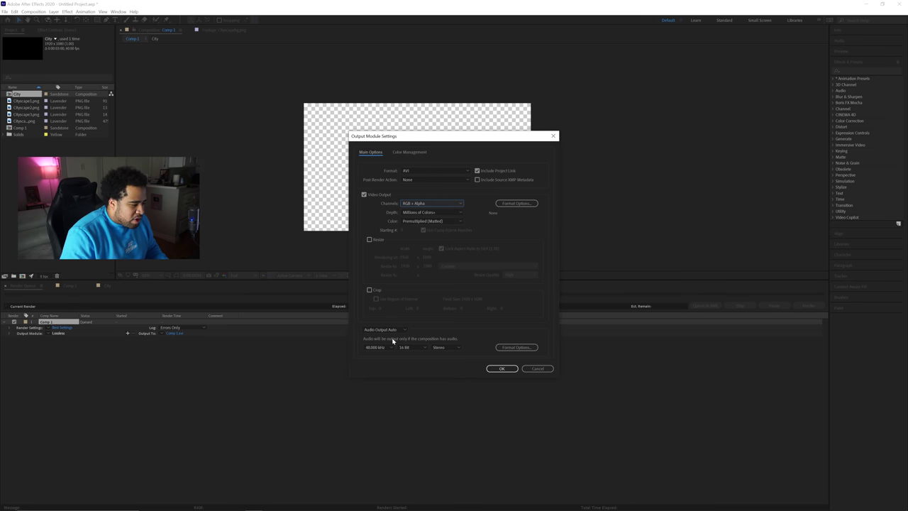
{"action": "left_click", "coordinate": [371, 330]}
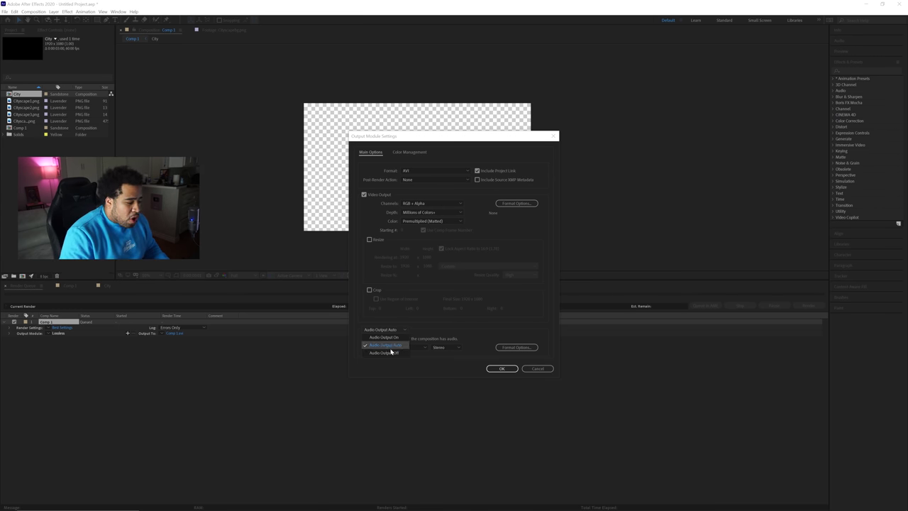
{"action": "left_click", "coordinate": [386, 353]}
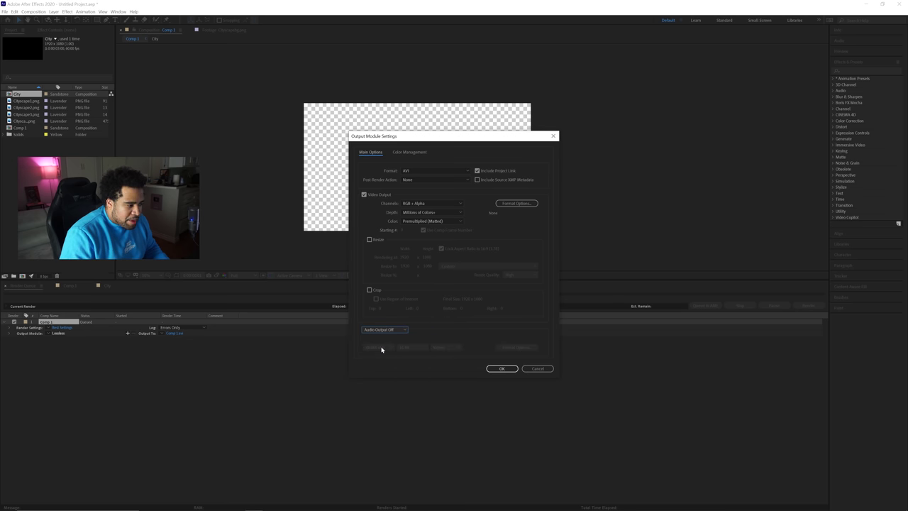
{"action": "left_click", "coordinate": [498, 368]}
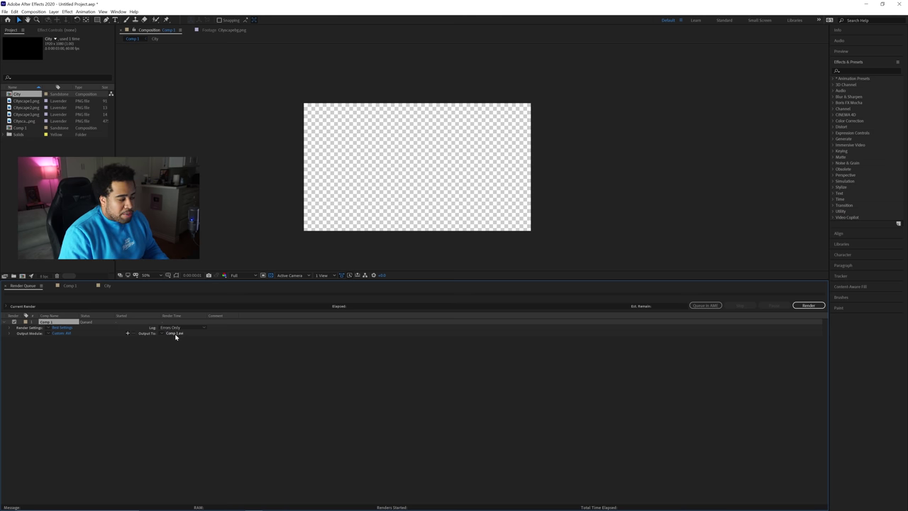
Return to the Comp 1 timeline, play the transition, and scrub to 0:00:01:42 to review the cityscape
{"action": "left_click", "coordinate": [68, 285]}
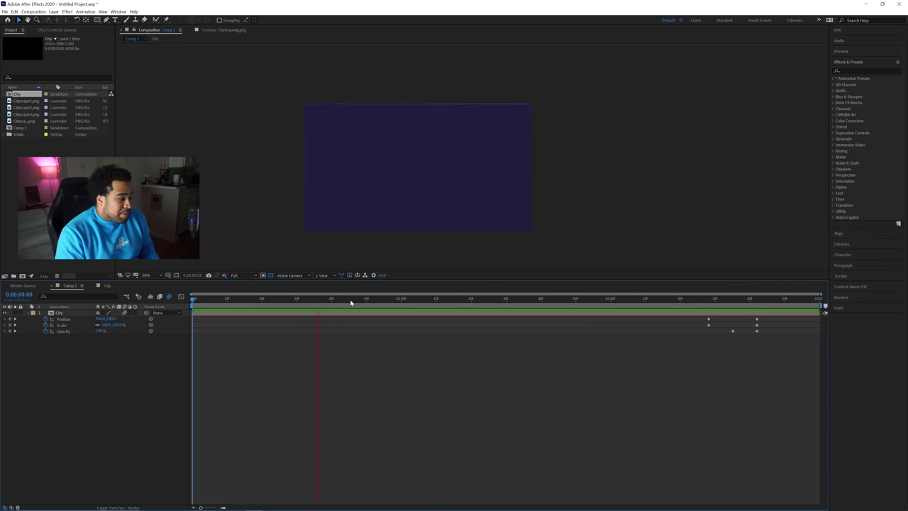
{"action": "left_click_drag", "start_coordinate": [351, 299], "coordinate": [548, 298]}
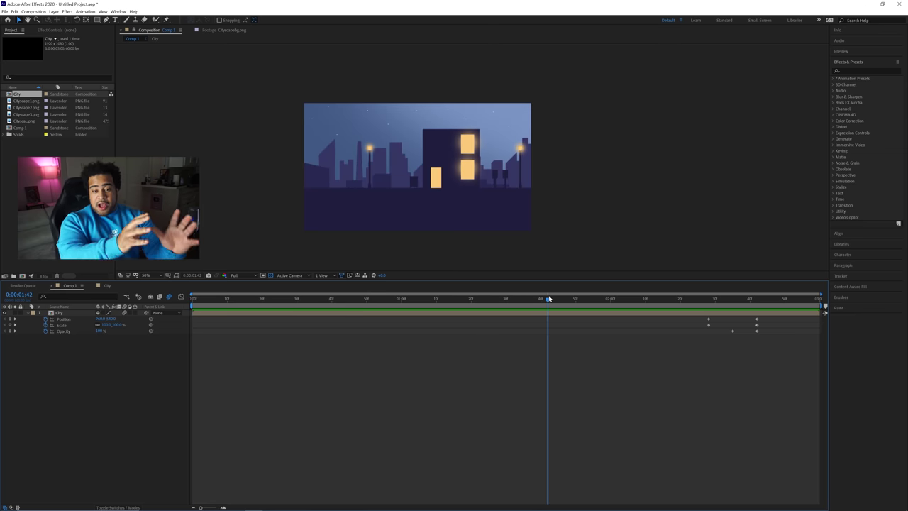